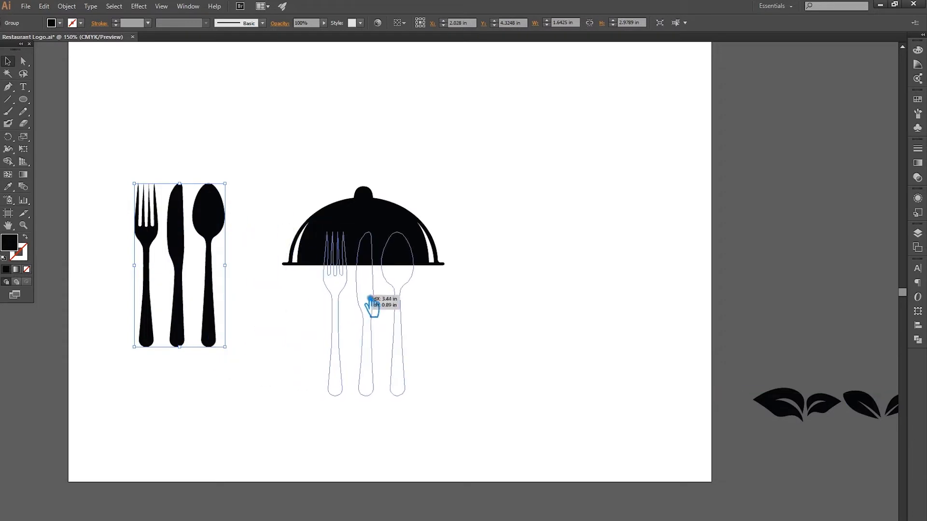
Place a copy of the fork, knife and spoon group over the dish cover and delete the original group
drag(158, 235, 48, 372)
key(Delete)
click(404, 348)
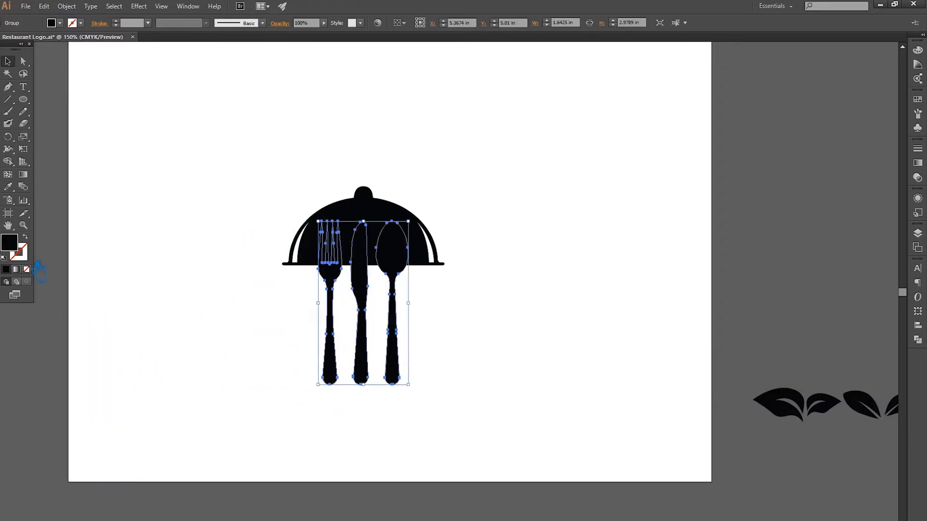
Fill the cutlery group with a very dark grey
double_click(8, 242)
click(639, 209)
click(870, 101)
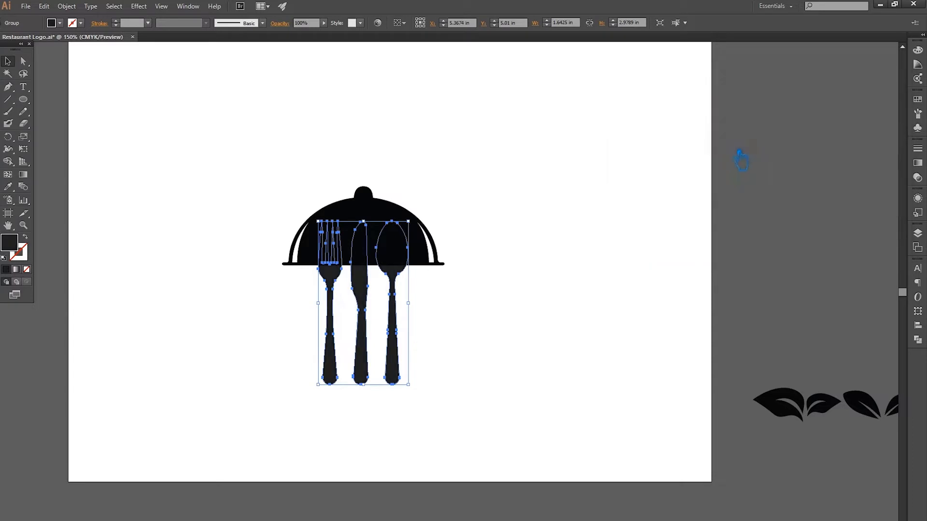
click(481, 298)
click(396, 349)
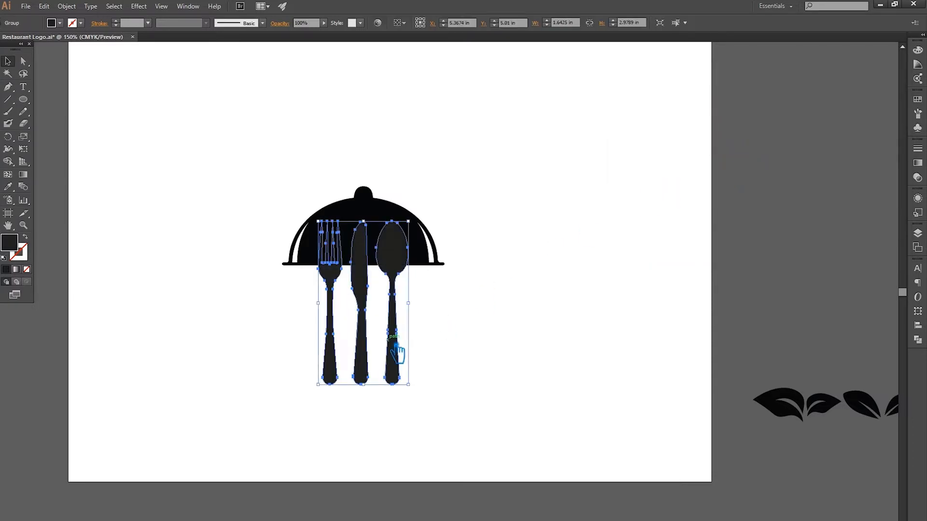
Set the cutlery group's fill colour to #494242 so it contrasts with the black dish cover
click(469, 337)
click(409, 353)
double_click(9, 241)
click(646, 213)
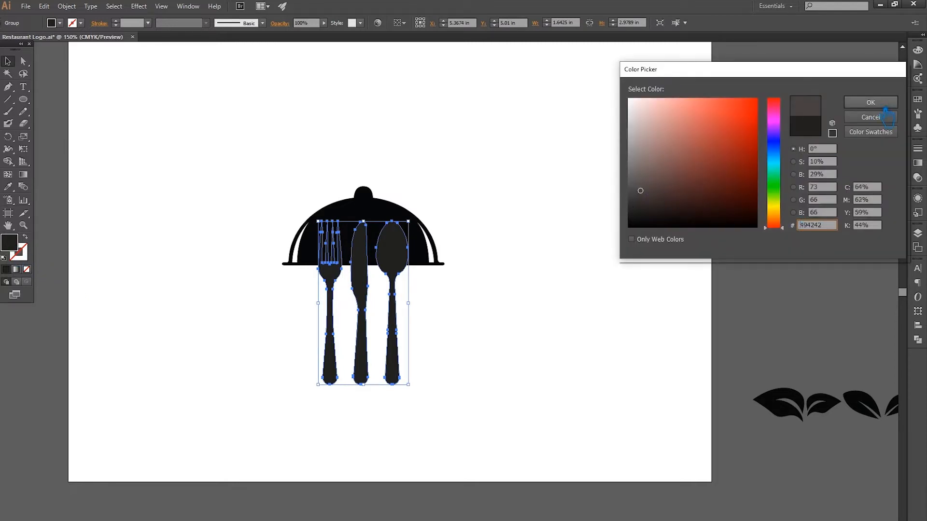
click(870, 102)
click(574, 279)
Scale down the cutlery group and move it so its heads sit inside the dish cover and the handles extend below
click(407, 358)
drag(416, 389, 392, 355)
click(464, 345)
drag(381, 303, 380, 265)
drag(398, 319, 407, 331)
click(646, 244)
drag(391, 236, 392, 244)
click(490, 304)
Align the cutlery group and the dish cover horizontally by their centres
drag(490, 304, 282, 194)
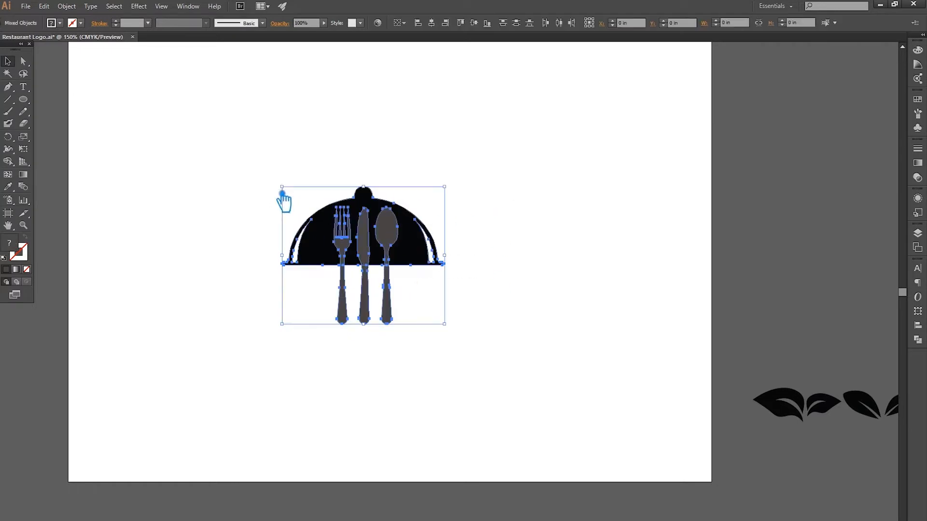
click(431, 23)
click(534, 209)
Cut the fork, knife and spoon out of the dish cover with the Minus Front pathfinder operation
scroll(480, 224, up, 1)
scroll(480, 230, up, 1)
scroll(480, 230, down, 1)
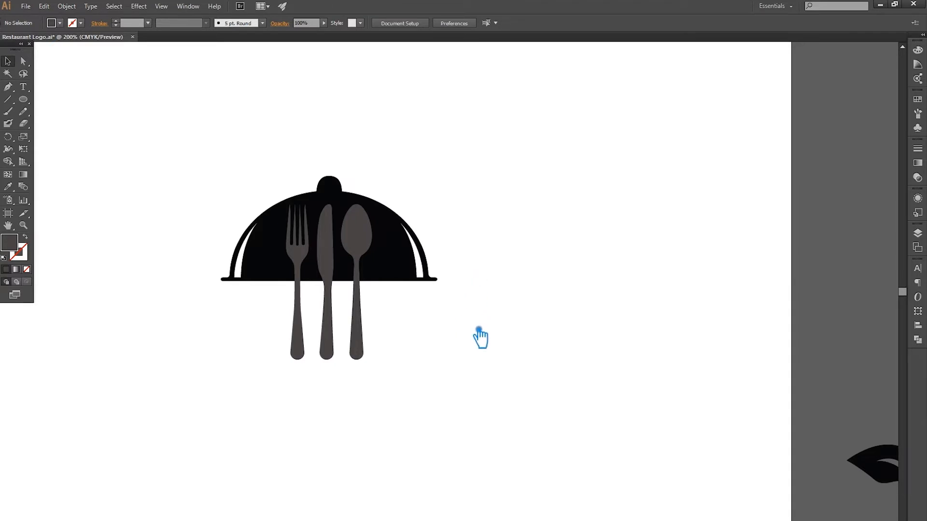
drag(478, 330, 191, 171)
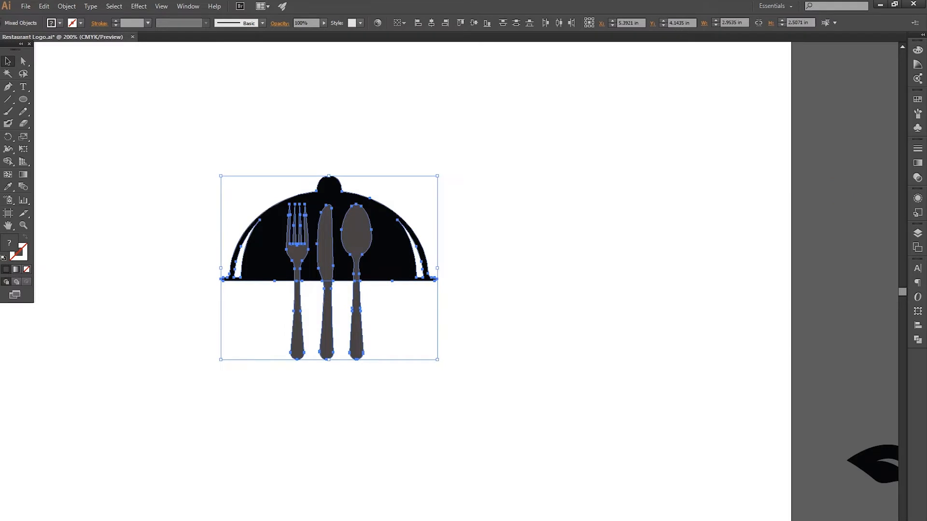
click(918, 341)
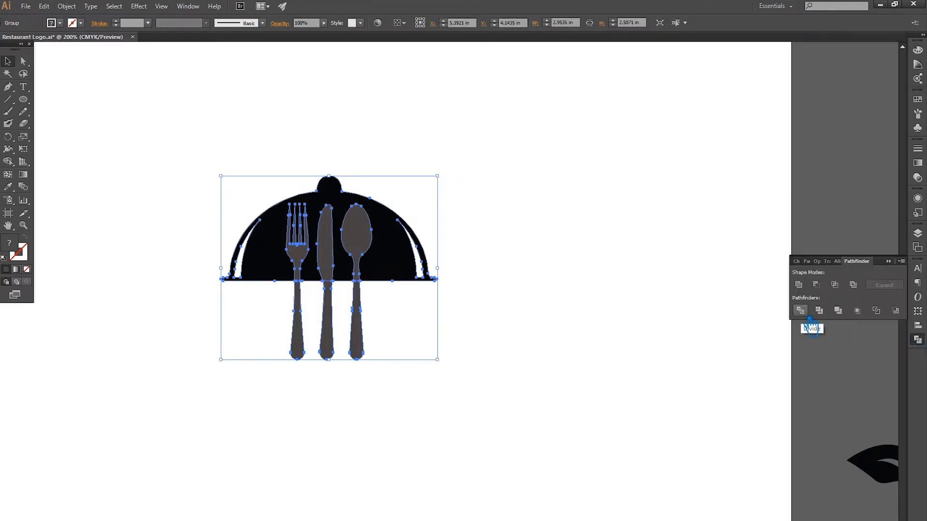
click(826, 285)
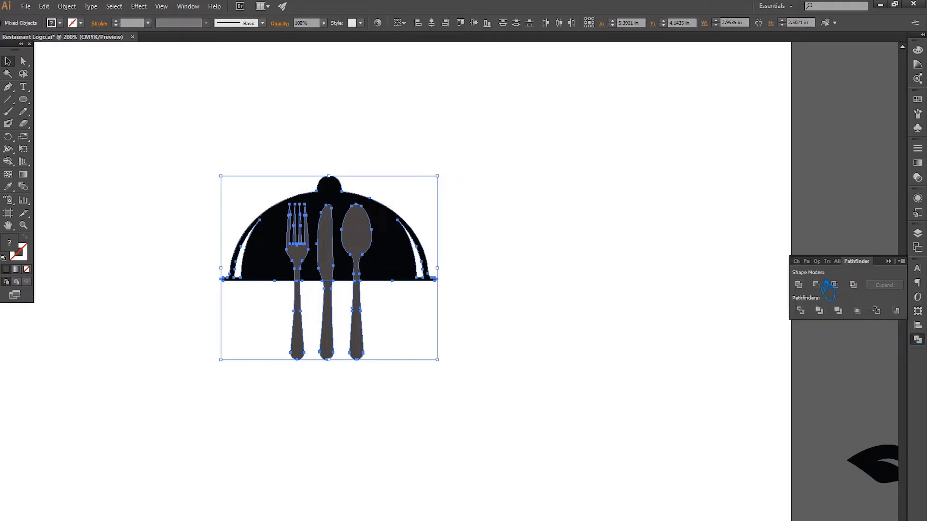
click(579, 280)
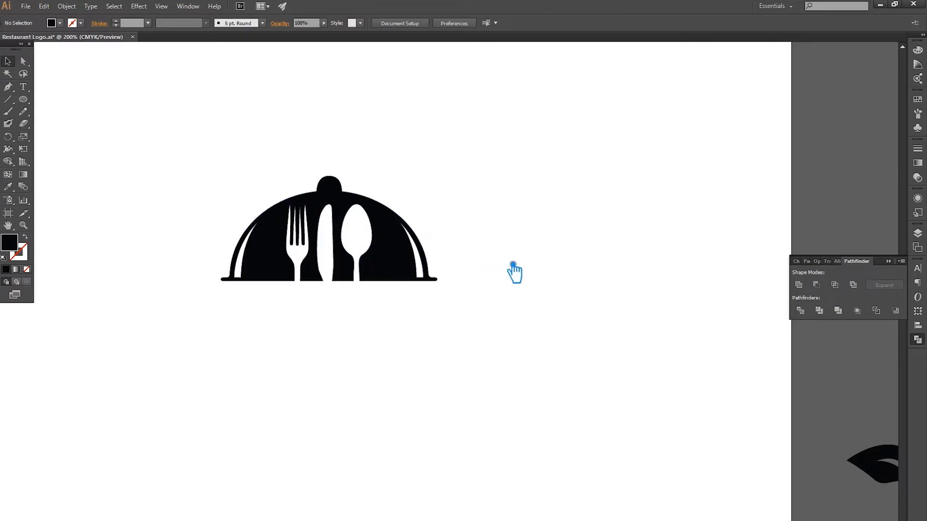
Move the first pair of leaves from beside the artboard to just above the dish cover's knob
scroll(594, 403, down, 2)
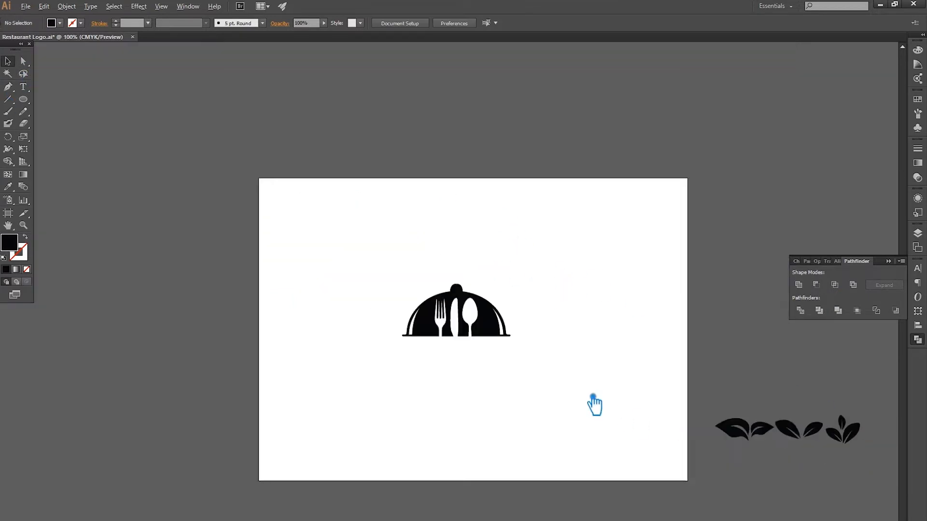
drag(739, 447, 449, 288)
click(521, 288)
scroll(521, 287, up, 2)
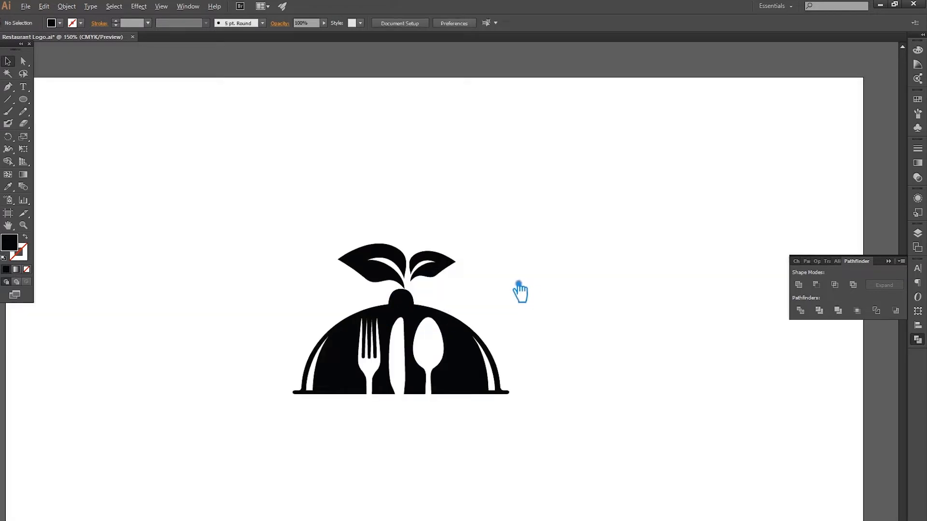
scroll(521, 287, down, 3)
scroll(529, 296, up, 1)
scroll(496, 286, up, 1)
mouse_move(451, 269)
mouse_down()
mouse_move(441, 285)
mouse_move(453, 268)
mouse_up()
click(524, 285)
click(512, 274)
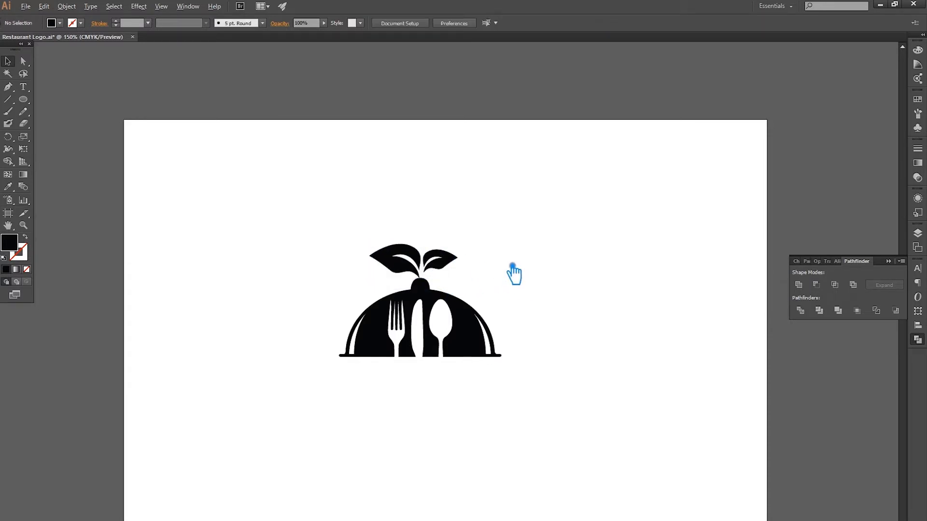
Ungroup the pair of leaves above the dish cover
scroll(513, 273, up, 2)
scroll(513, 273, down, 1)
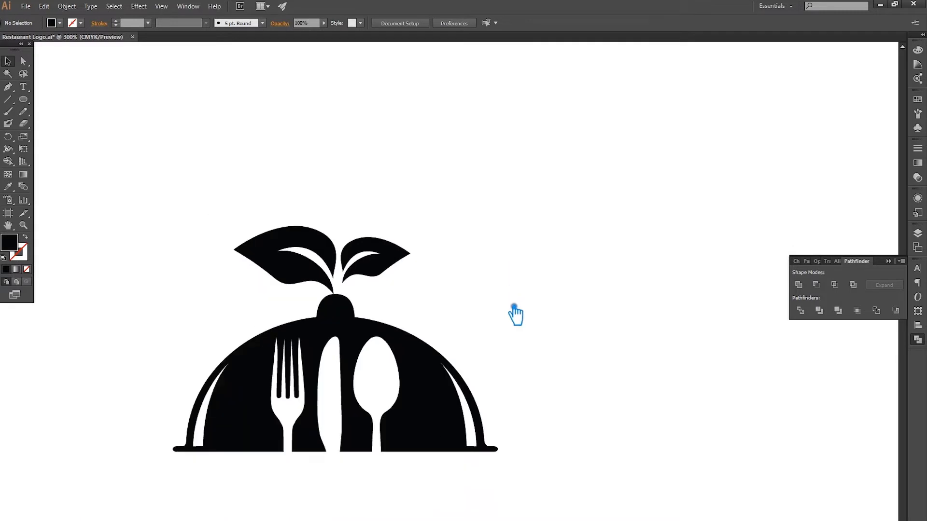
click(311, 282)
right_click(307, 267)
click(341, 335)
click(512, 294)
Scale down the larger and smaller leaves individually so their bases meet above the knob
click(292, 276)
drag(240, 256, 275, 265)
click(437, 276)
click(391, 264)
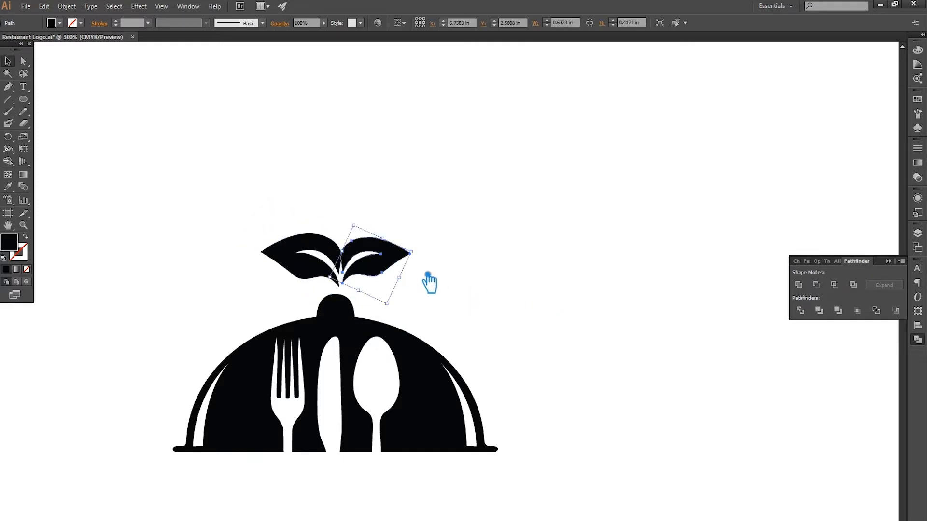
drag(424, 261, 399, 269)
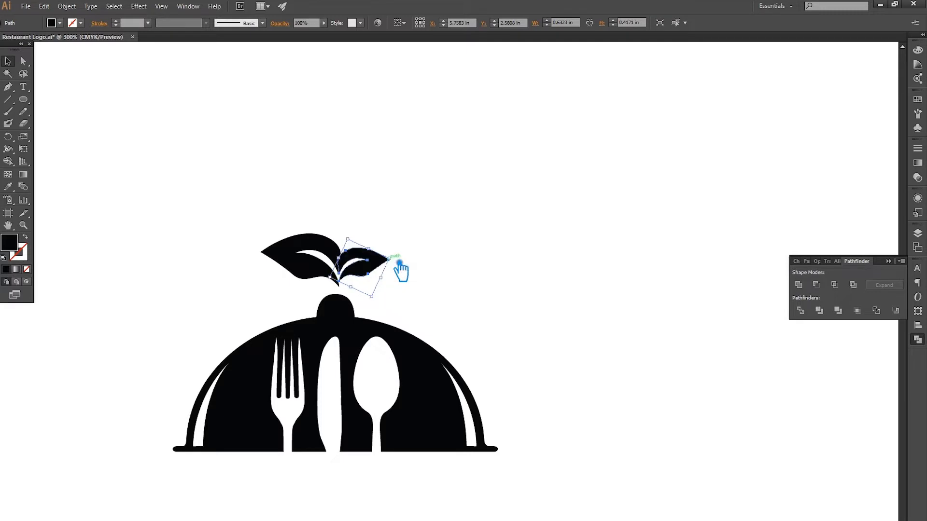
click(455, 271)
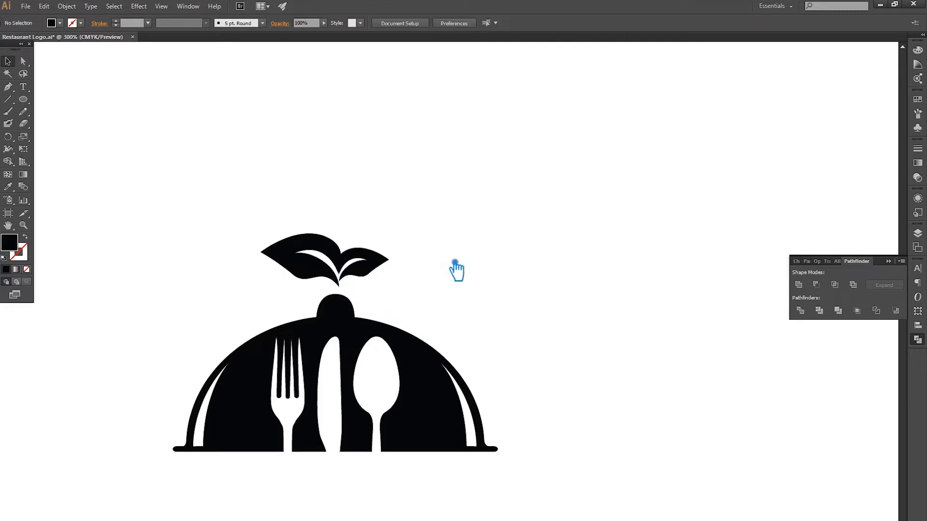
Fill the larger leaf with teal
click(386, 271)
click(313, 244)
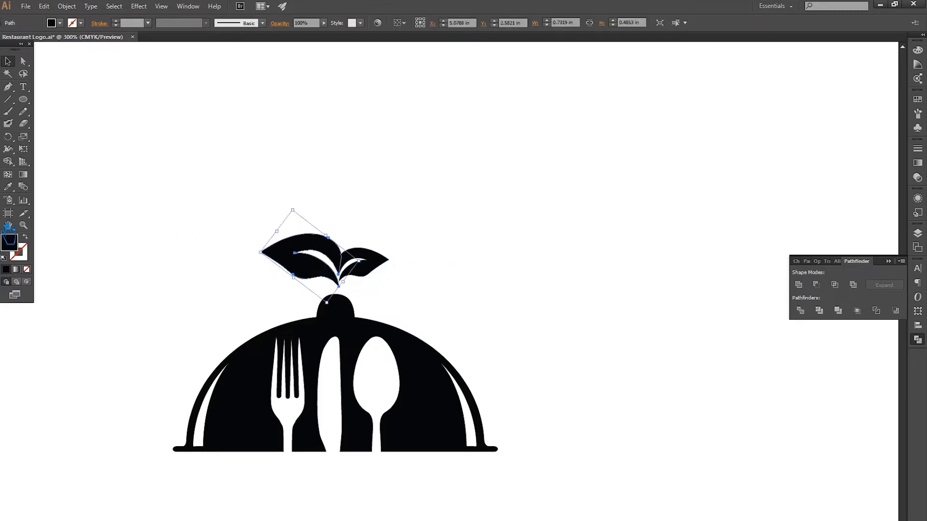
double_click(16, 247)
drag(774, 189, 735, 143)
click(862, 103)
click(559, 216)
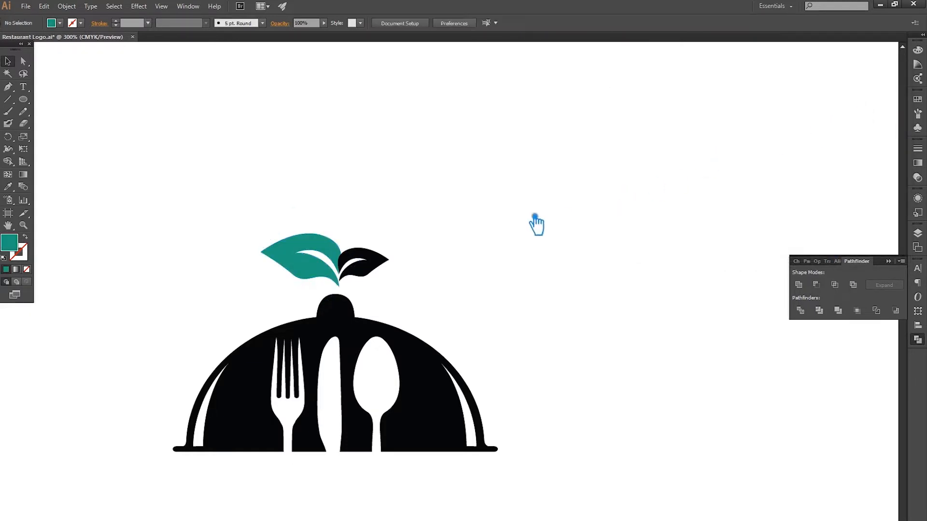
Sample the larger leaf's teal onto the smaller leaf, and change the smaller leaf's fill to green #66ba1c
click(374, 270)
key(i)
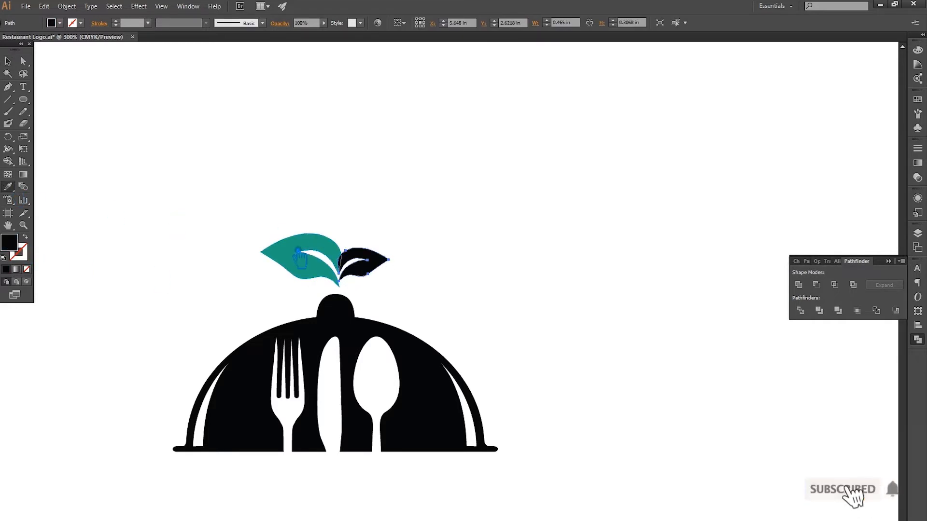
click(295, 261)
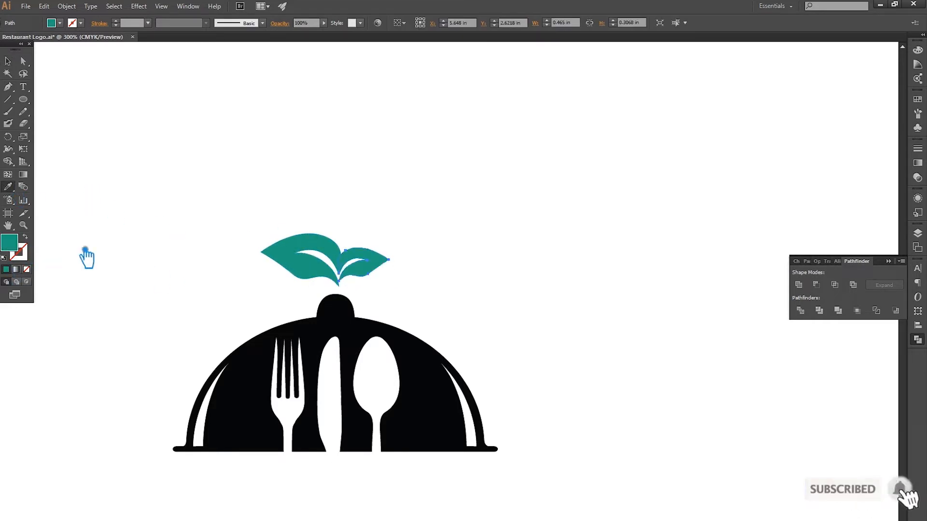
double_click(9, 243)
click(785, 181)
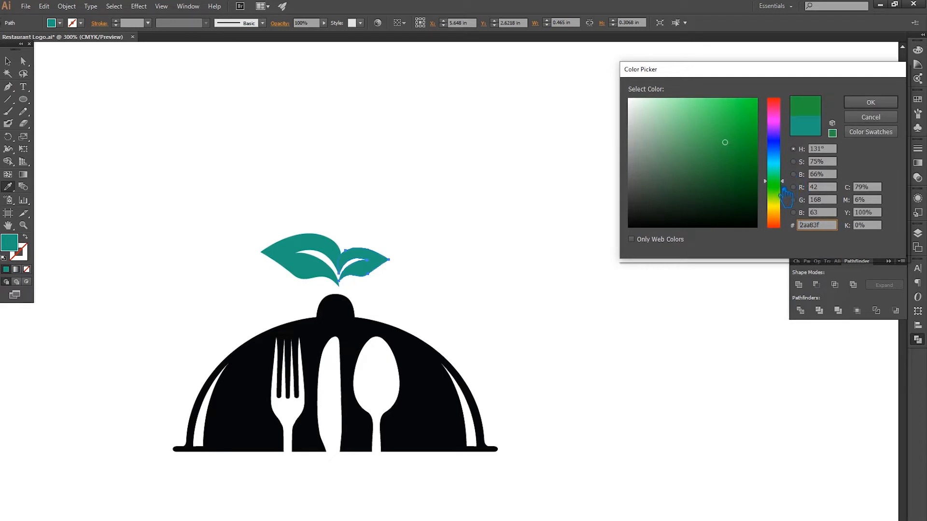
drag(789, 191, 787, 197)
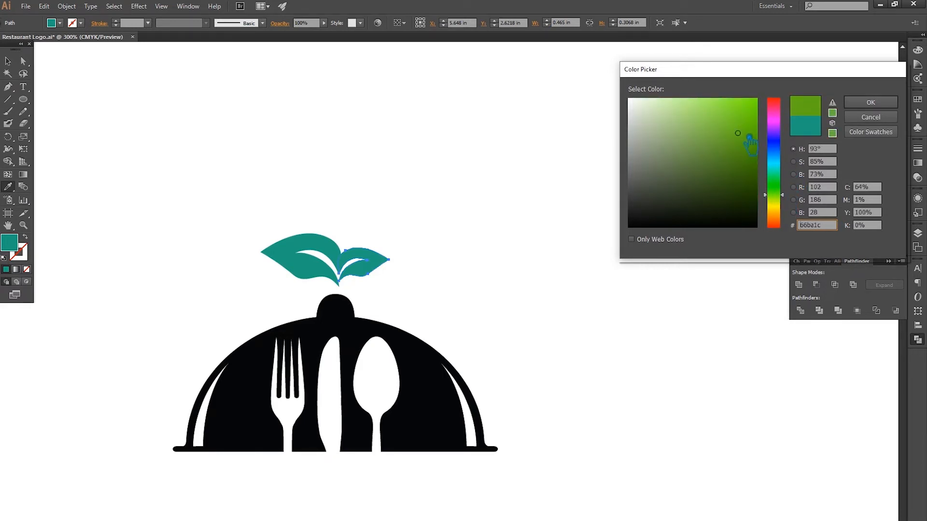
click(871, 102)
click(130, 101)
key(ctrl+z)
Apply the smaller leaf's green fill to the larger leaf with the Eyedropper tool
click(8, 61)
click(309, 256)
click(8, 186)
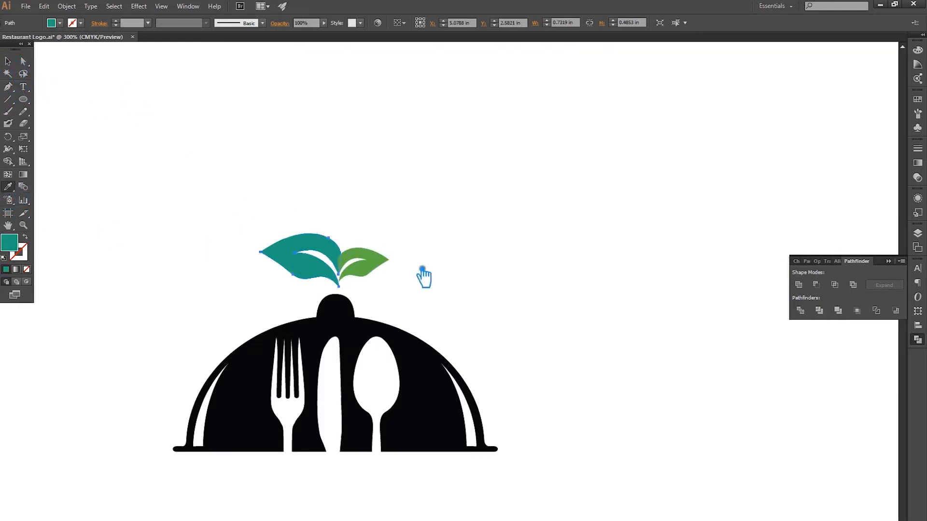
click(370, 270)
Try a much darker green fill on the larger leaf and undo it
double_click(9, 242)
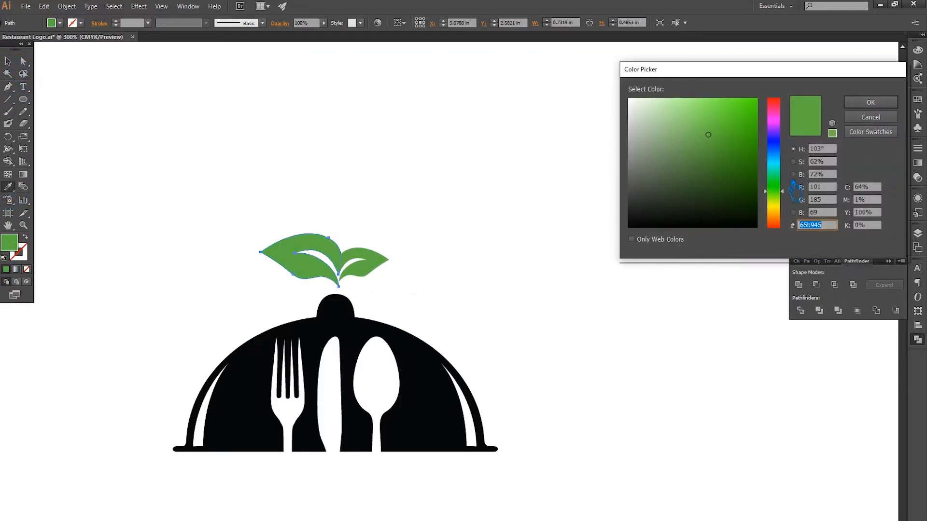
drag(710, 141, 706, 158)
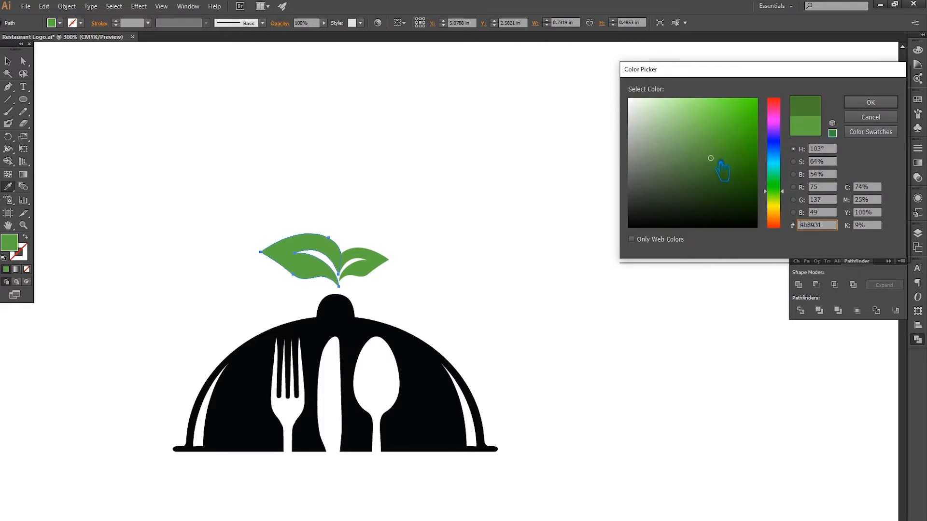
click(869, 104)
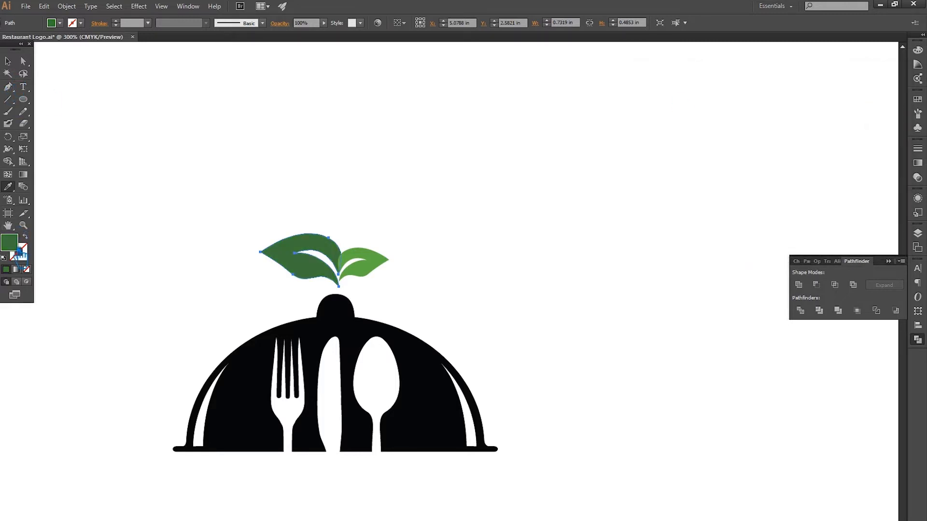
key(ctrl+z)
Set the larger leaf's fill to the slightly darker green #5ea541 and deselect it
double_click(9, 243)
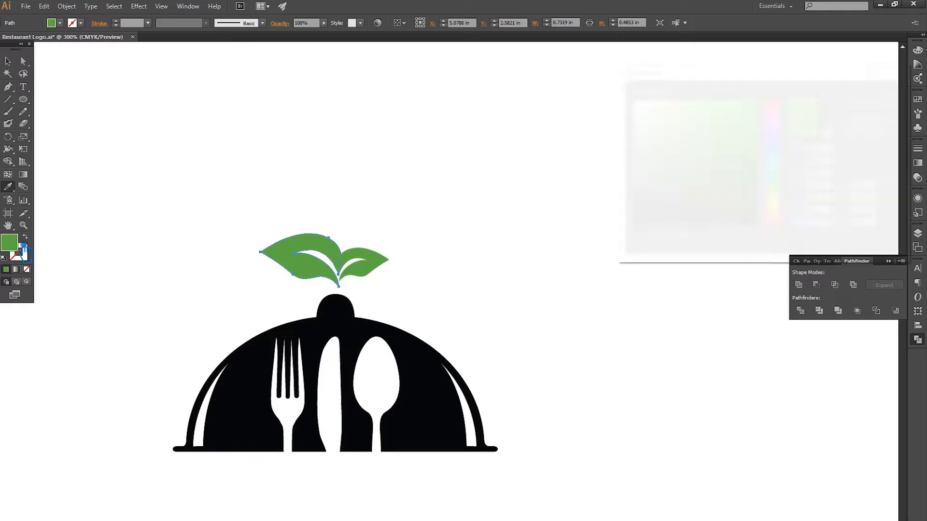
click(707, 144)
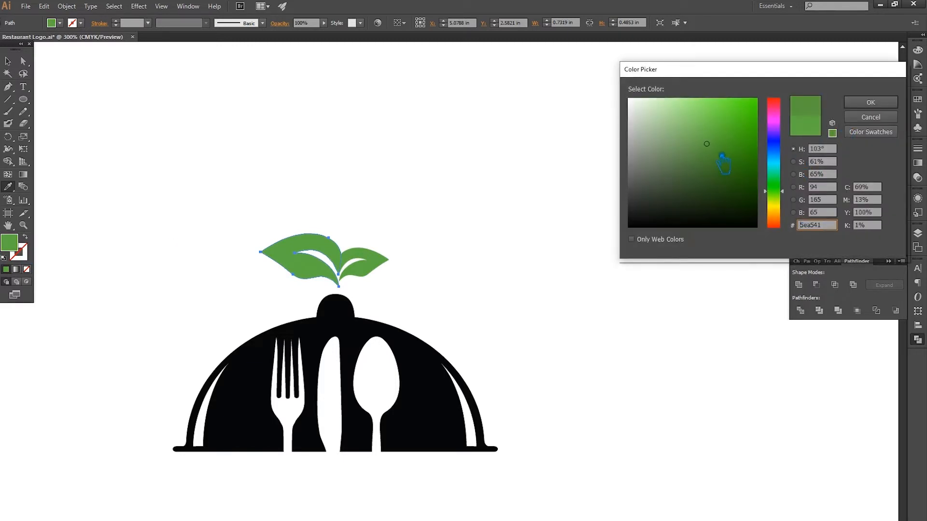
click(870, 102)
click(8, 61)
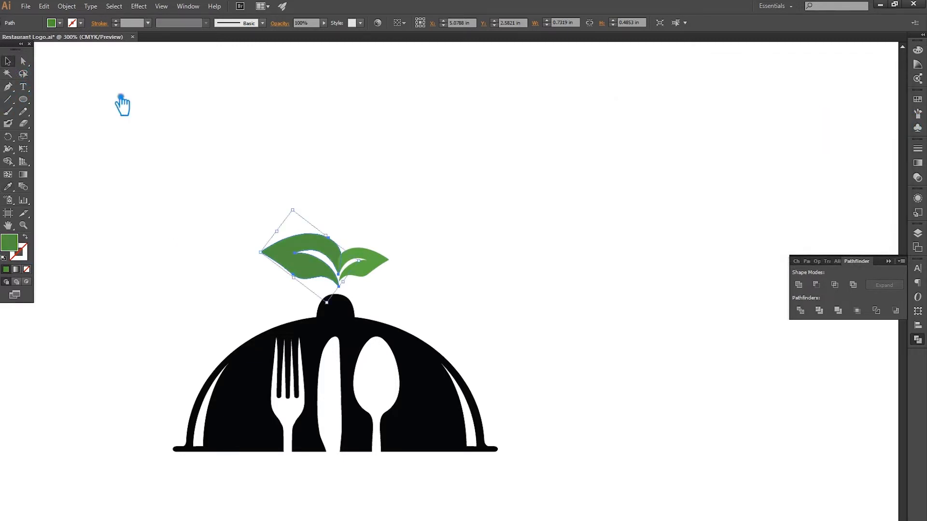
click(439, 217)
Nudge the smaller leaf so its base tips line up with the edges of the larger leaf
scroll(392, 258, up, 3)
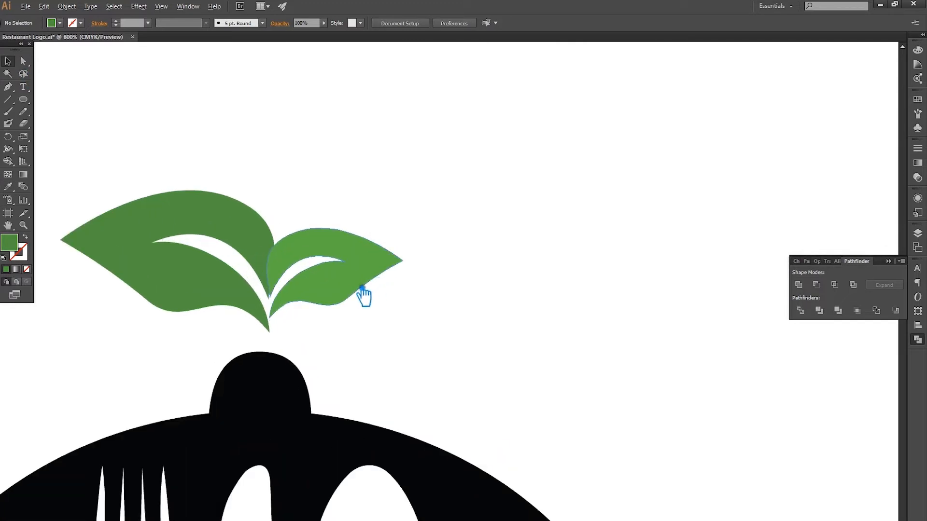
drag(343, 288, 344, 291)
scroll(327, 306, up, 5)
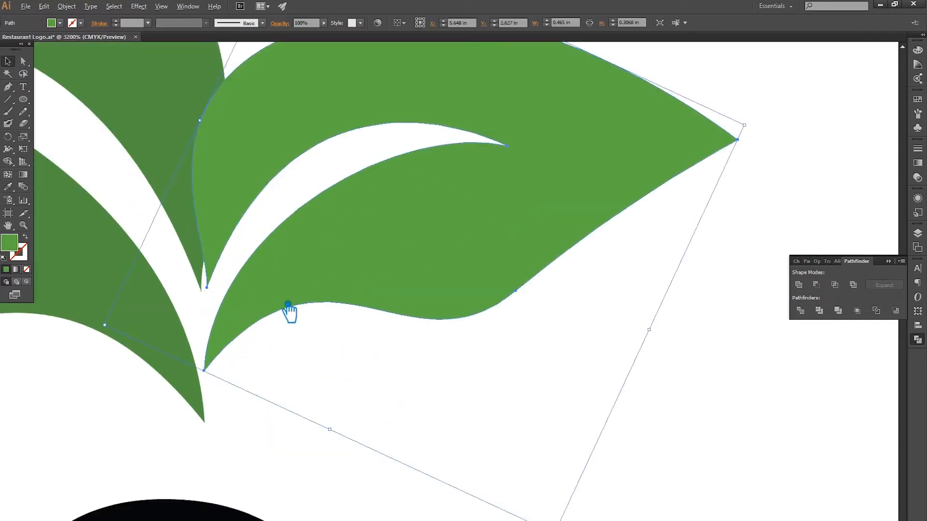
drag(209, 196, 197, 193)
click(237, 392)
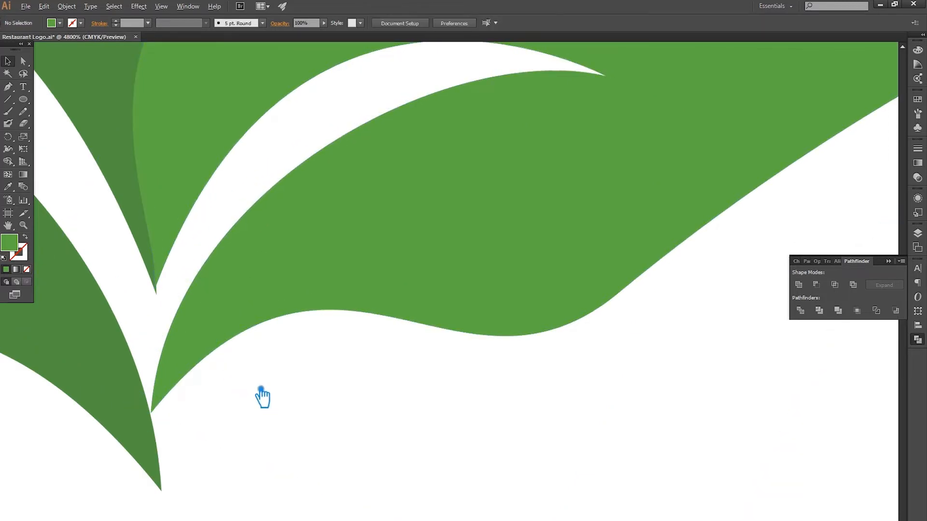
scroll(261, 397, down, 5)
scroll(266, 396, down, 1)
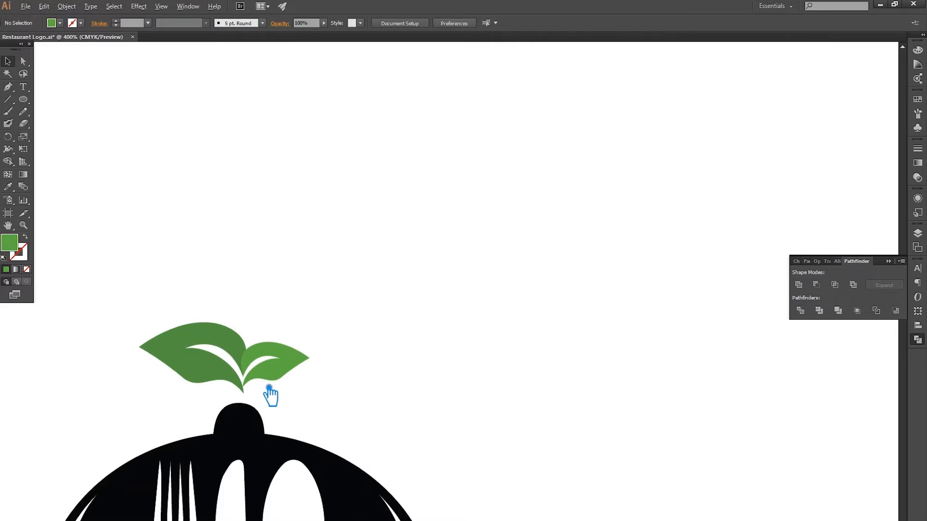
drag(351, 402, 477, 302)
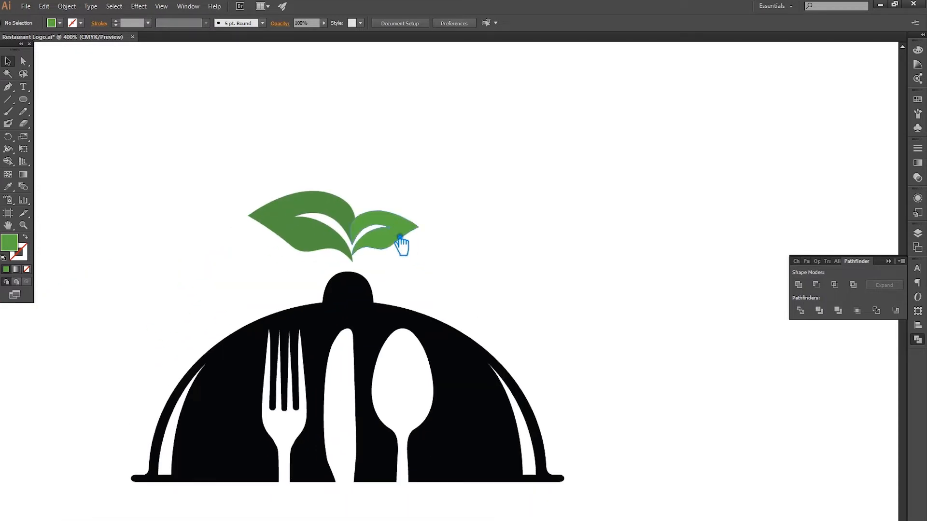
Set the smaller leaf's fill to the yellower green #85b743
click(399, 237)
double_click(19, 245)
drag(790, 195, 792, 198)
click(871, 103)
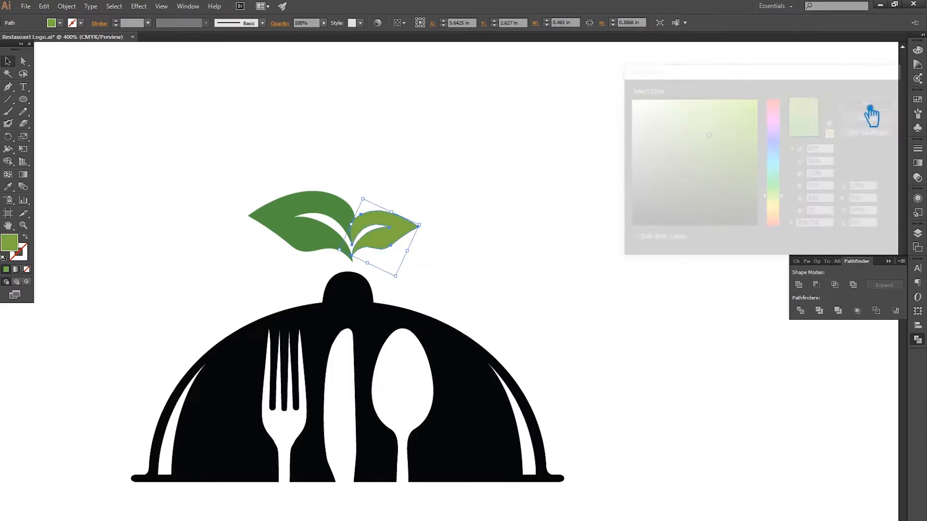
click(630, 185)
Sample the smaller leaf's green onto the larger leaf with the Eyedropper tool and change its fill to a slightly darker green
click(283, 237)
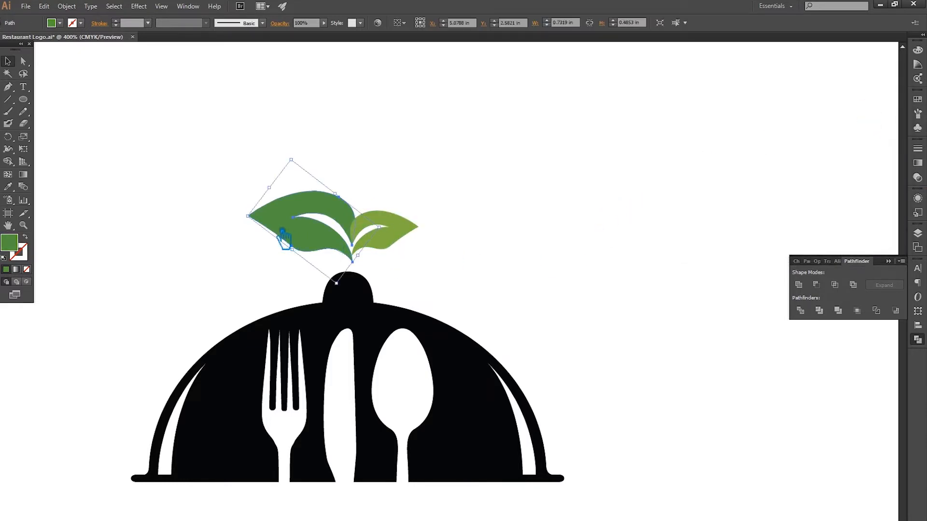
click(381, 232)
double_click(8, 241)
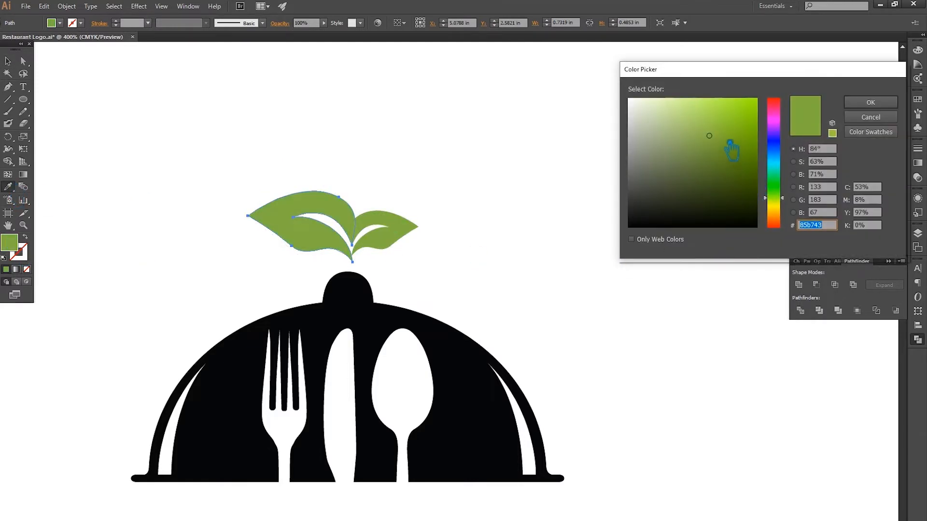
drag(730, 143, 753, 144)
click(870, 103)
click(7, 61)
click(140, 133)
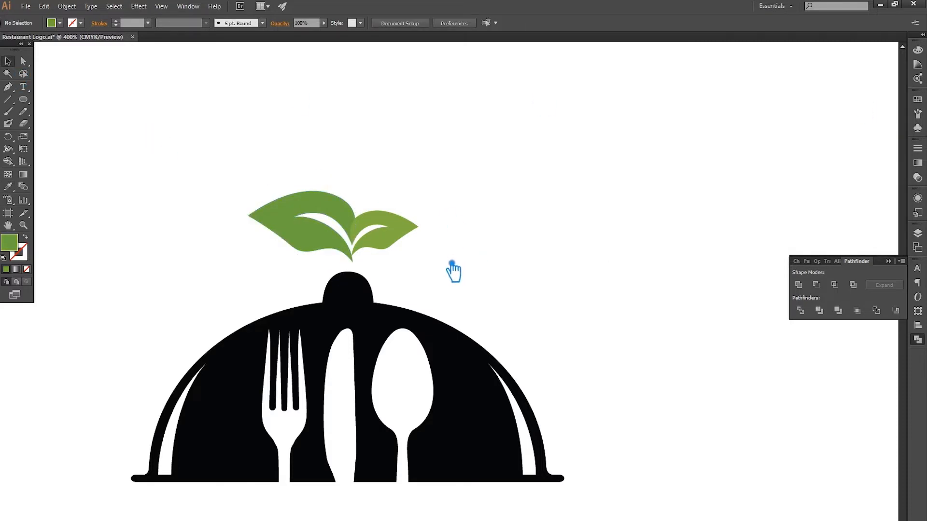
Reposition the smaller leaf so that its base tip meets the larger leaf's base tip
drag(448, 263, 465, 247)
scroll(442, 247, up, 2)
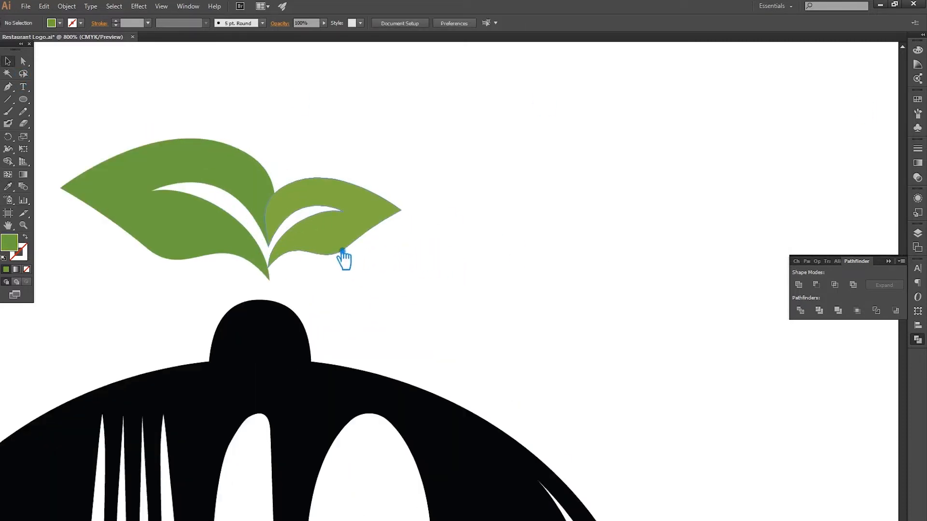
click(315, 247)
drag(316, 247, 322, 248)
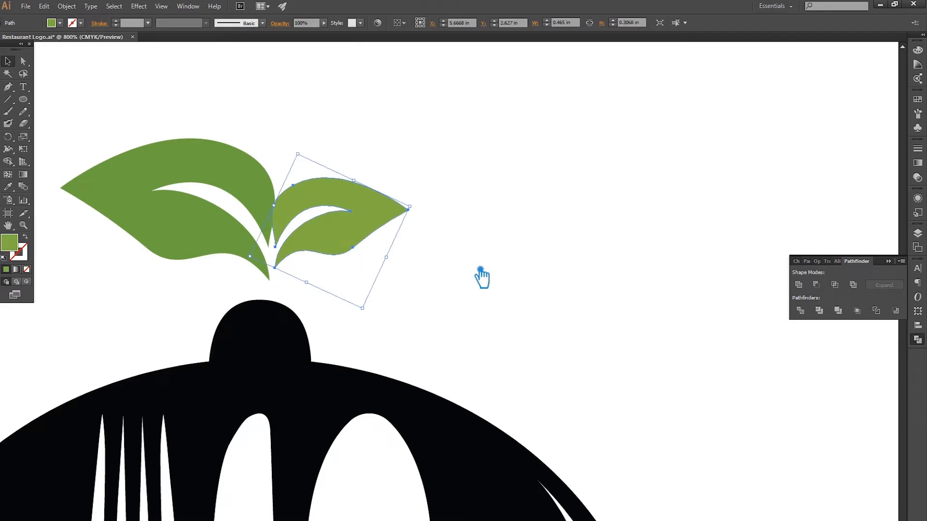
click(481, 277)
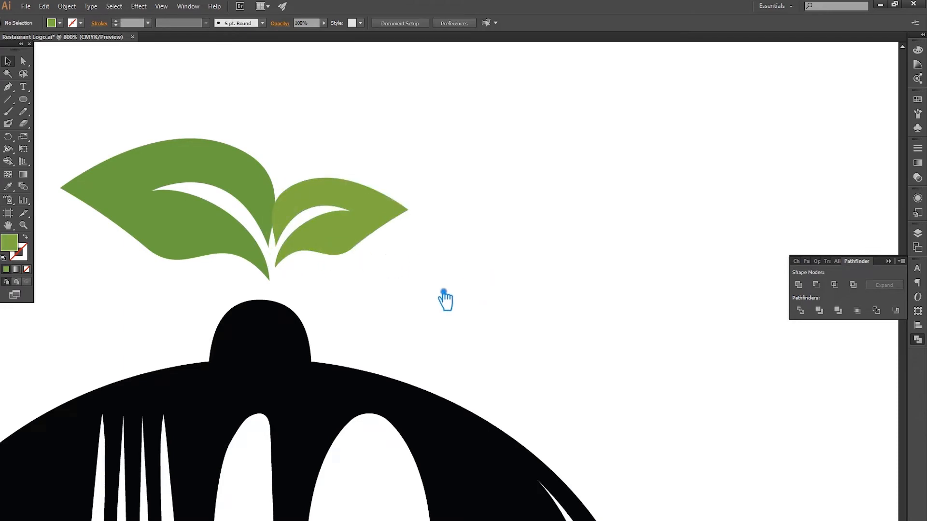
scroll(340, 290, up, 2)
drag(280, 226, 284, 241)
click(529, 307)
scroll(496, 312, down, 2)
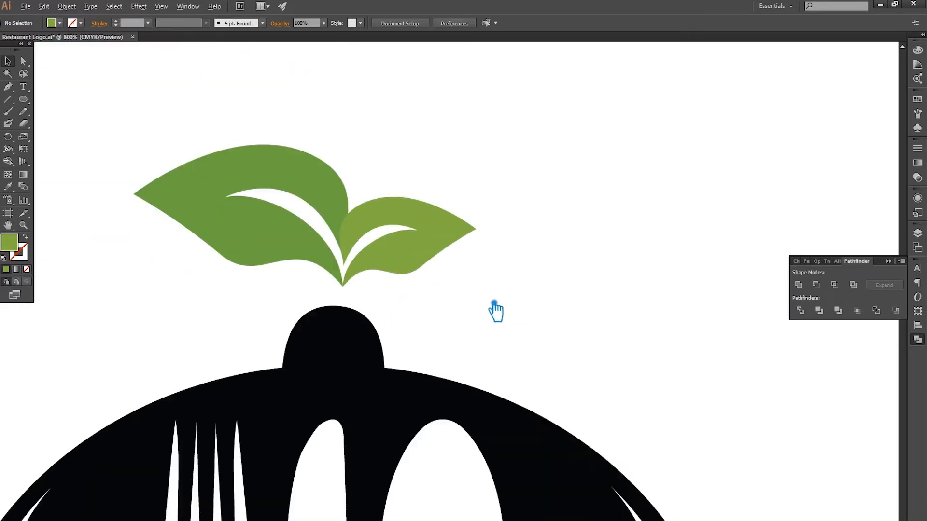
Create an offset path around the smaller leaf with a 0.02 in offset, Miter joins and a miter limit of 4
click(421, 233)
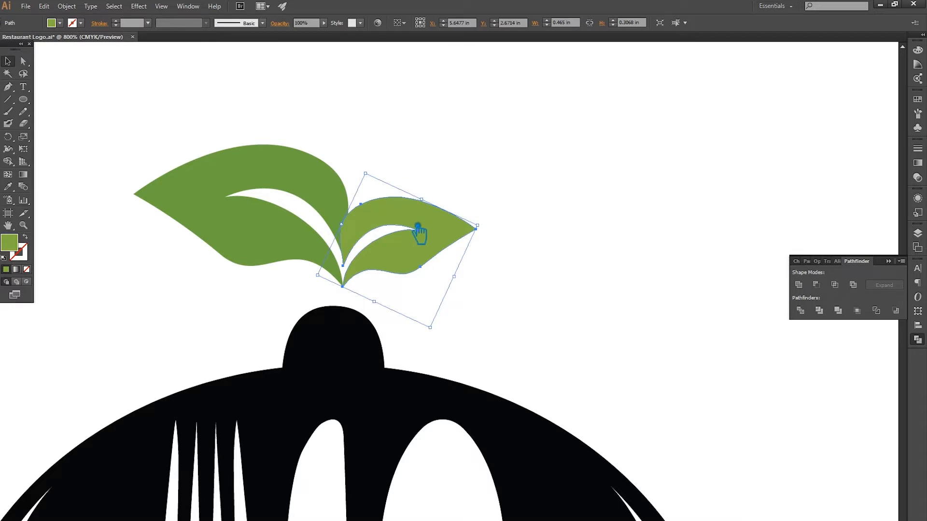
click(66, 6)
mouse_move(115, 223)
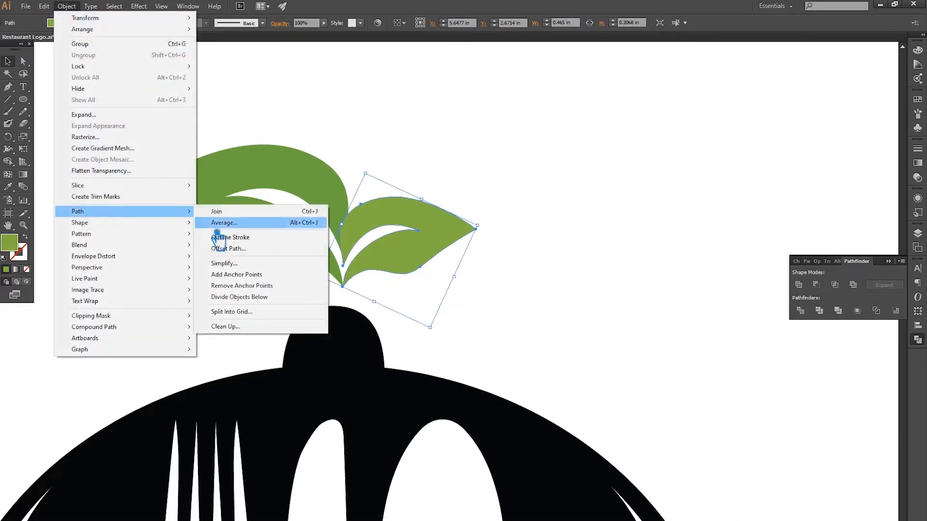
click(289, 248)
click(511, 303)
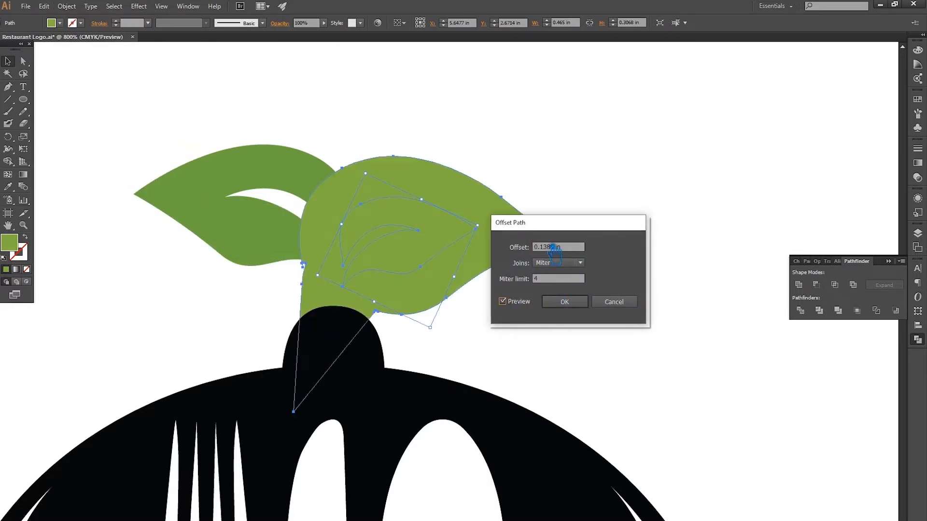
drag(554, 247, 547, 247)
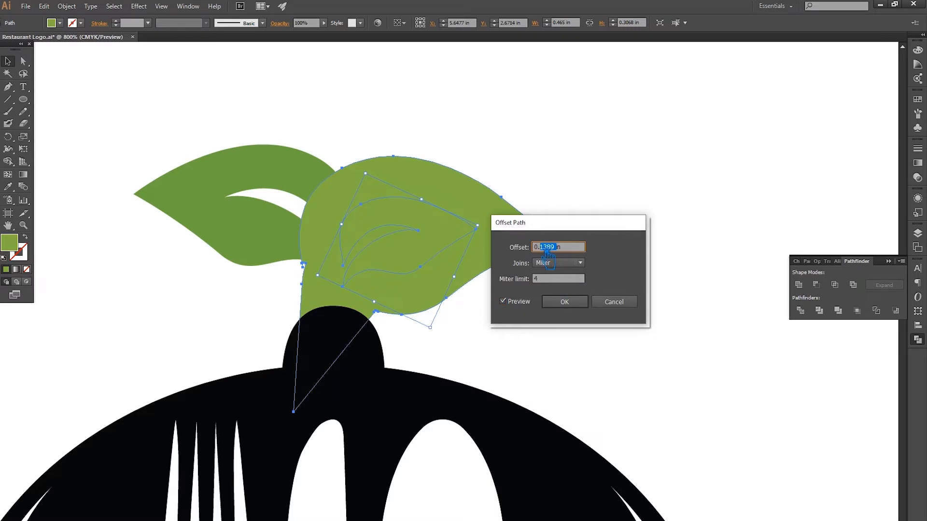
text(05)
click(566, 280)
drag(554, 248, 551, 248)
click(558, 280)
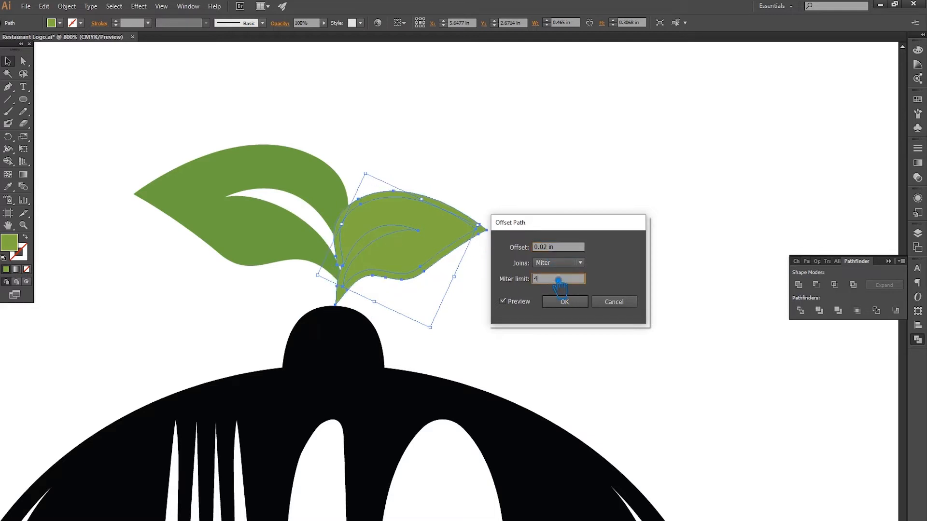
click(573, 303)
Divide the larger leaf with the smaller leaf's offset shape using the Pathfinder Divide operation and deselect the result
drag(467, 289, 344, 181)
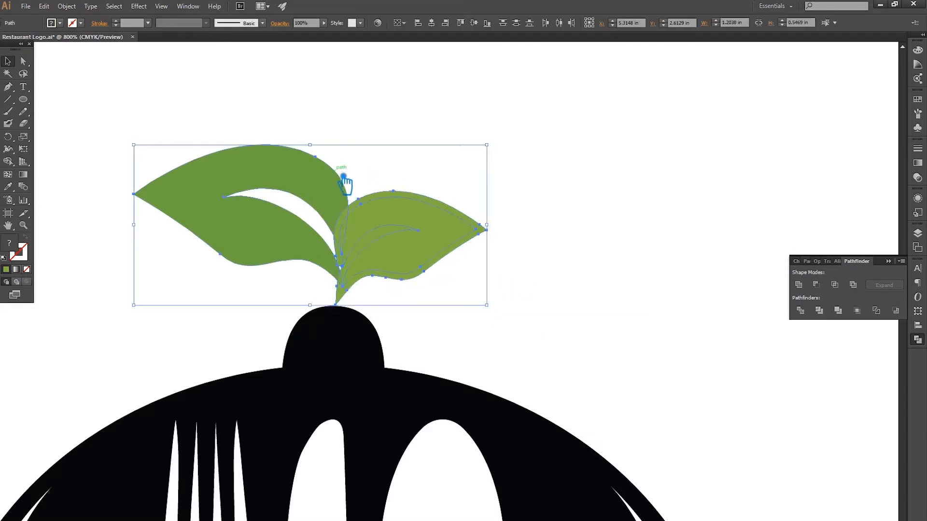
click(539, 299)
click(387, 200)
shift+click(332, 186)
click(801, 310)
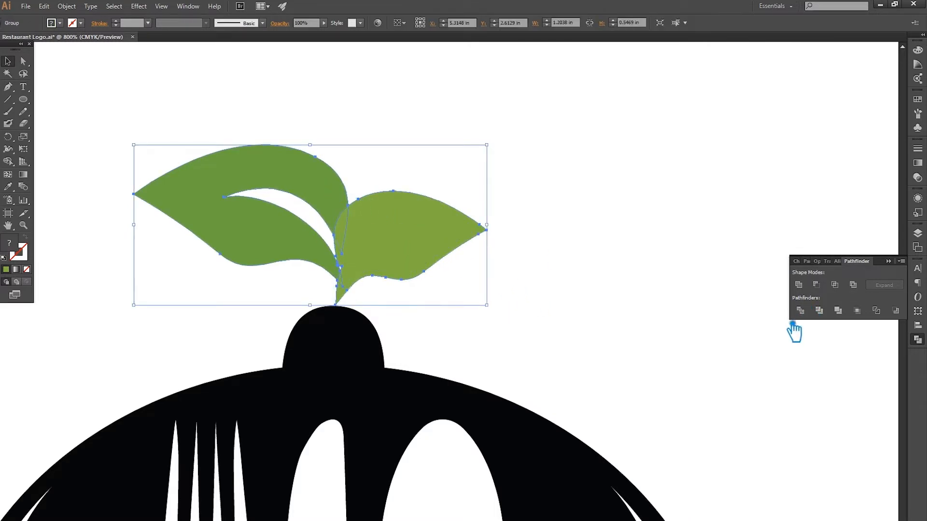
click(471, 246)
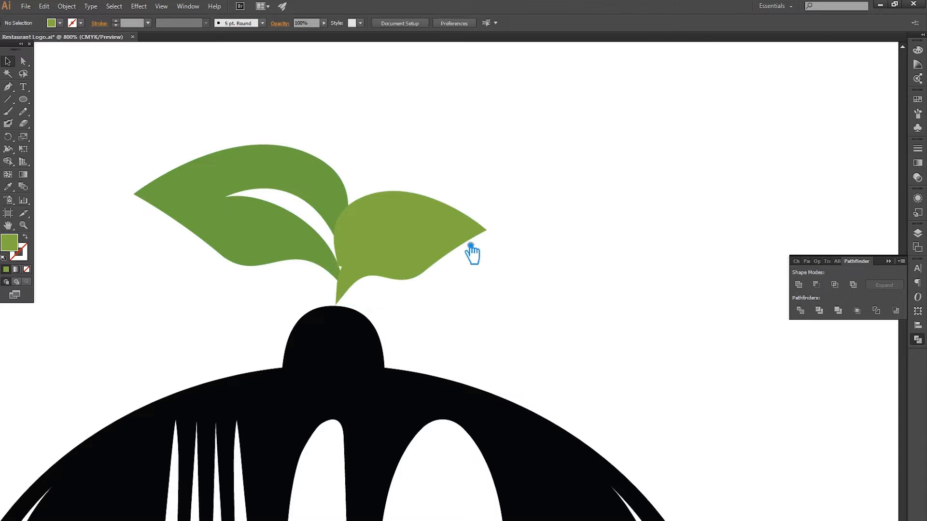
Ungroup the divided shapes and delete the offset piece covering the smaller leaf
click(461, 211)
right_click(461, 211)
click(538, 263)
click(544, 269)
click(387, 209)
key(Delete)
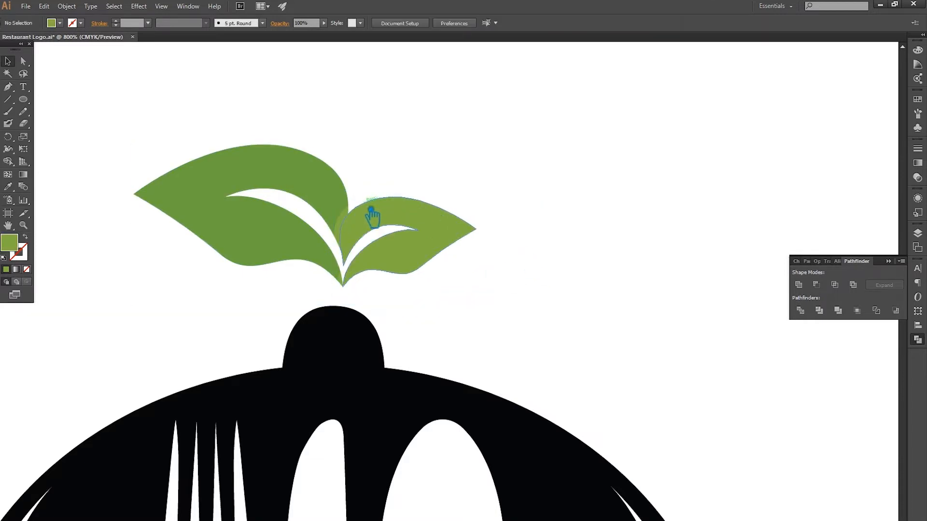
Delete the overlap piece between the two leaves and the small leftover sliver at their base
click(345, 216)
key(Delete)
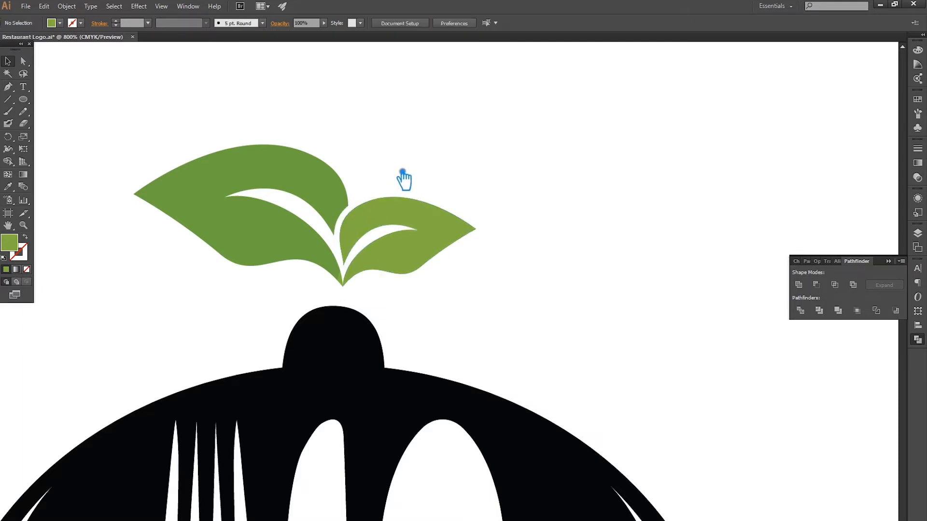
click(351, 287)
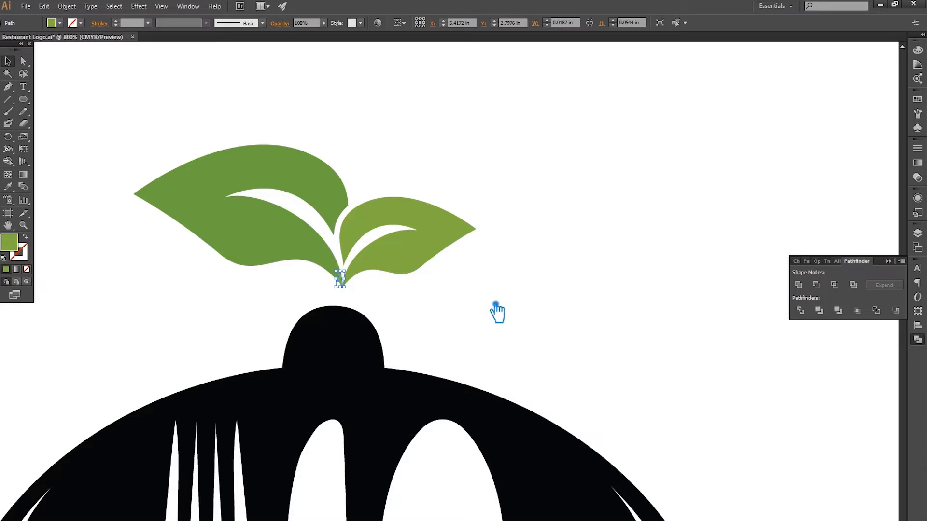
key(Delete)
key(ctrl+minus)
key(ctrl+minus)
key(ctrl+minus)
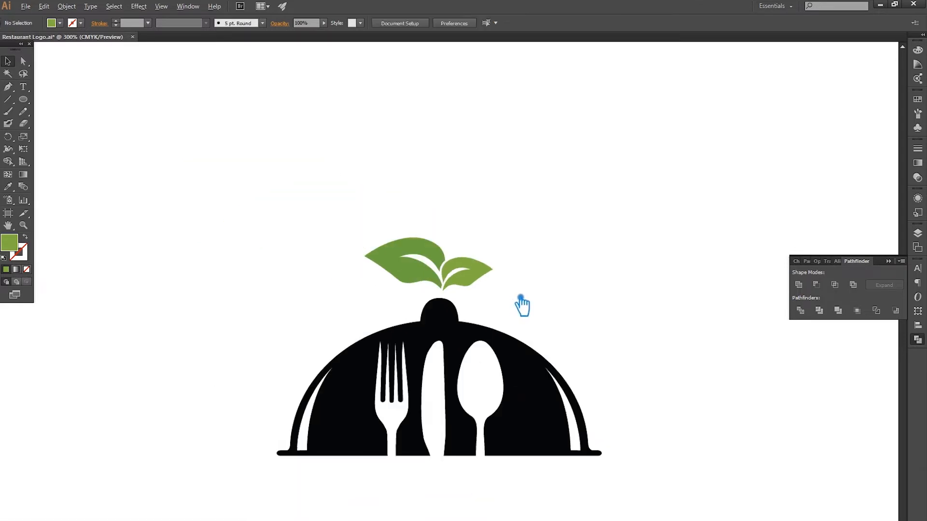
Group the two leaves and move them straight down so their base tips touch the dish cover's knob
scroll(527, 292, up, 2)
click(326, 265)
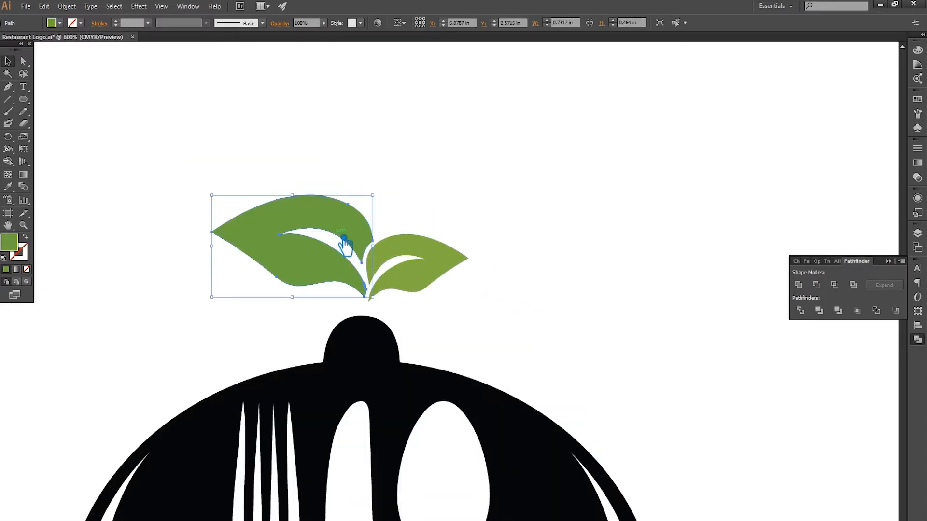
drag(492, 290, 279, 190)
click(279, 190)
click(367, 286)
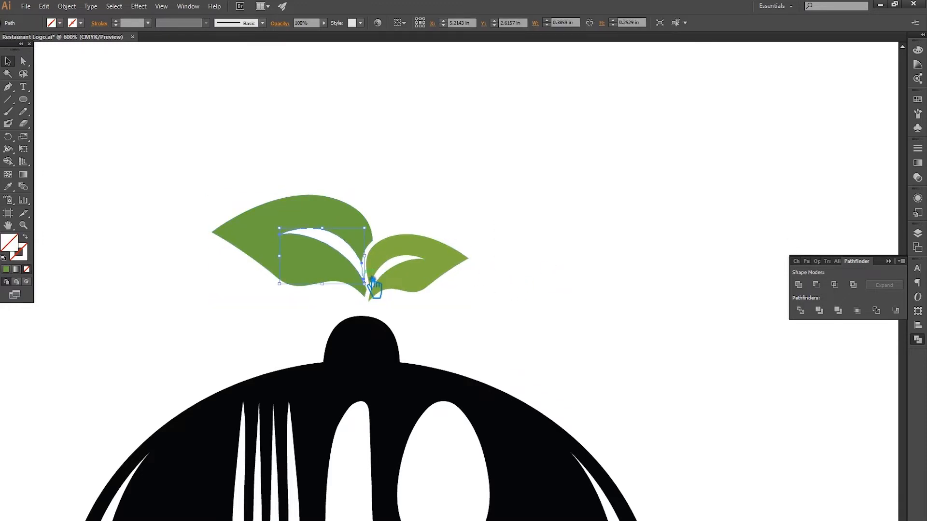
drag(484, 313, 153, 166)
click(161, 180)
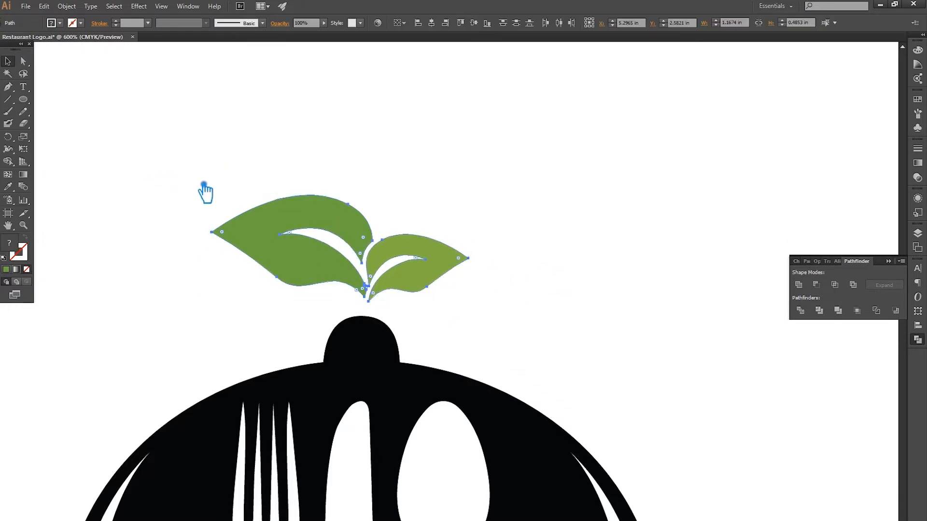
drag(310, 264, 310, 289)
click(492, 335)
Ungroup the two leaves
scroll(376, 325, up, 5)
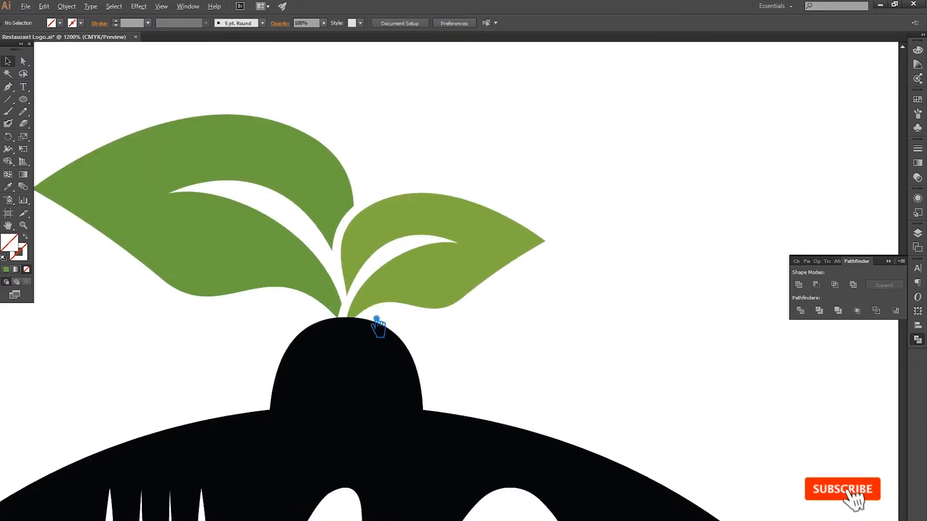
right_click(347, 301)
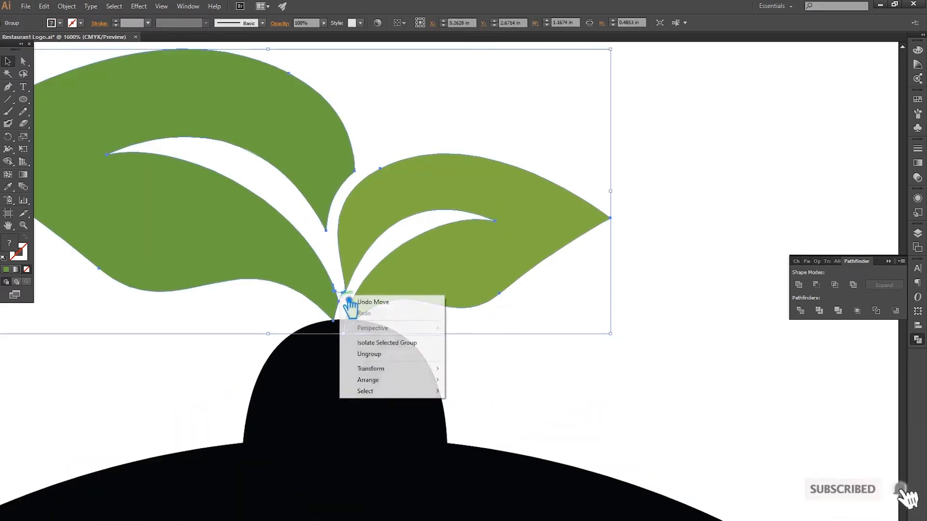
click(386, 355)
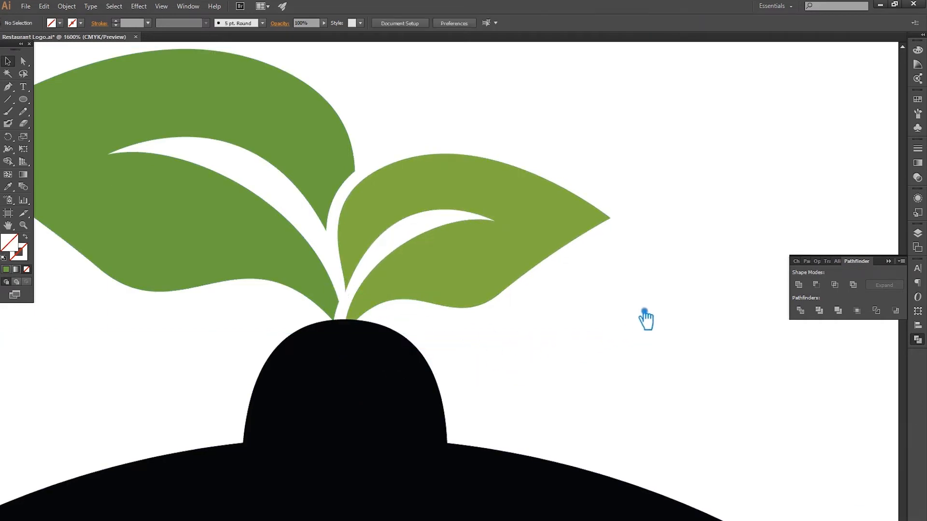
Try giving both leaves the smaller leaf's lighter green
drag(645, 317, 238, 191)
click(231, 299)
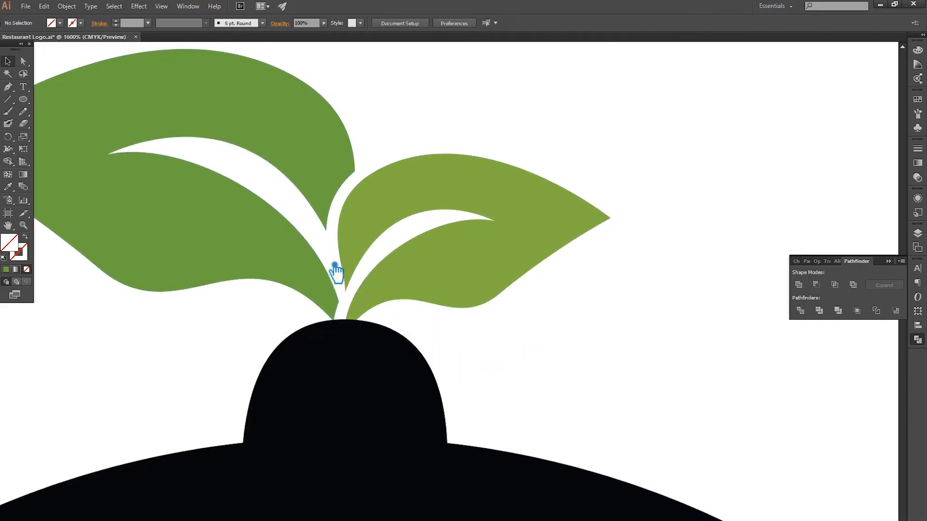
click(341, 302)
click(643, 302)
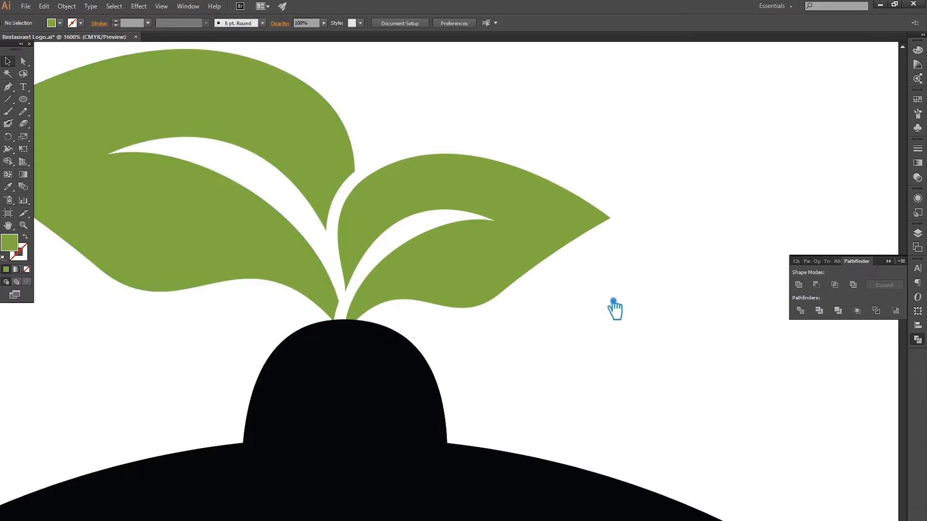
Apply the darker green fill to the larger leaf with the Eyedropper tool and deselect it
click(243, 259)
click(7, 186)
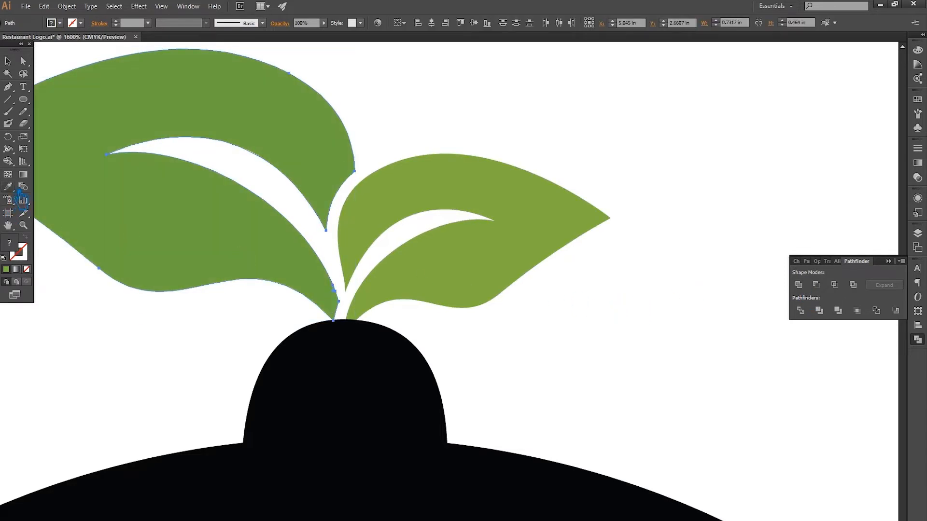
click(200, 105)
click(8, 61)
click(583, 325)
scroll(574, 338, down, 5)
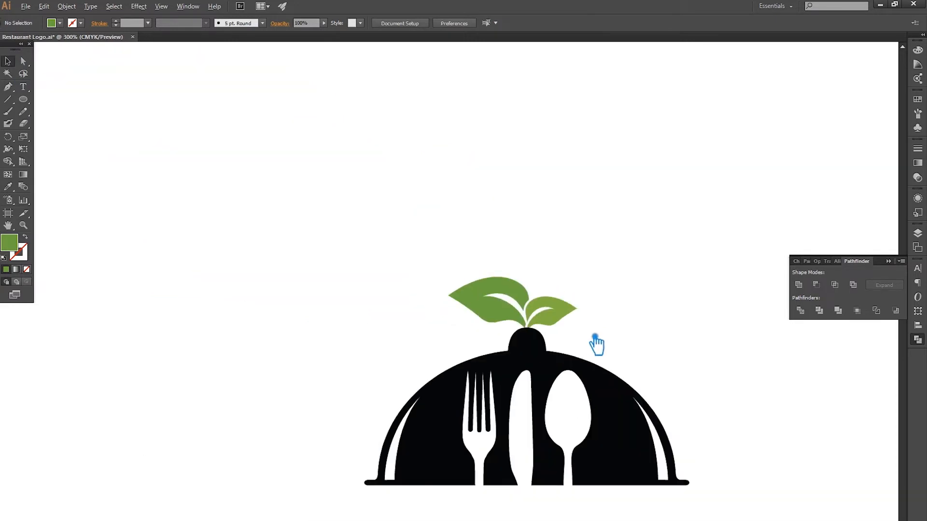
Nudge the smaller leaf slightly down and toward the larger leaf so its base sits on the knob
click(888, 261)
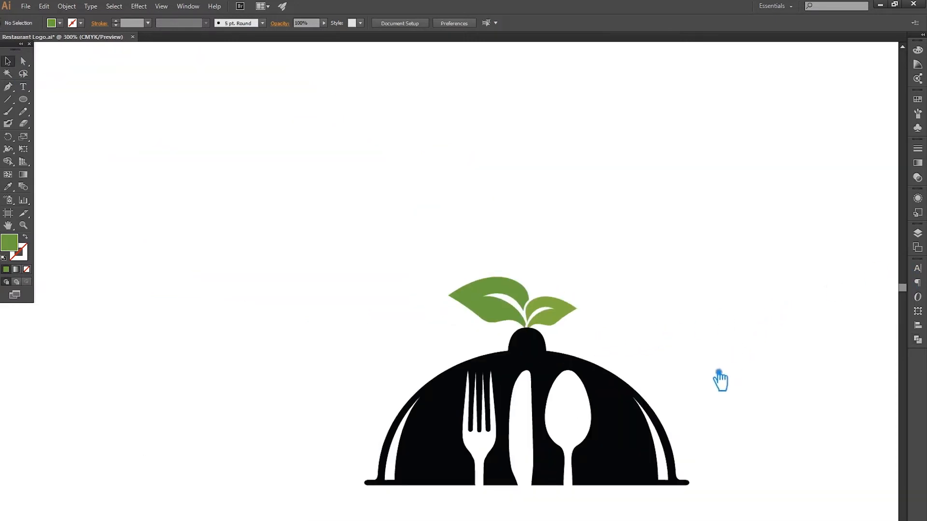
drag(725, 373, 542, 297)
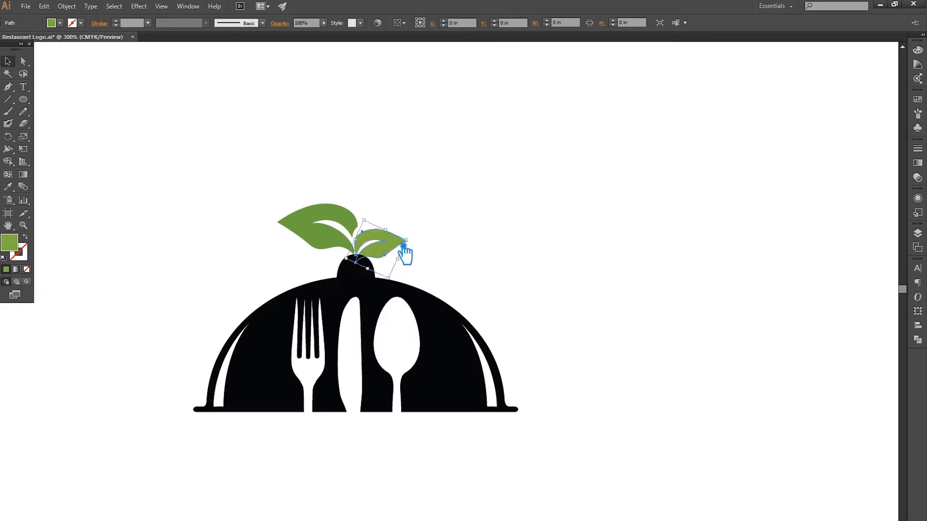
key(ctrl+plus)
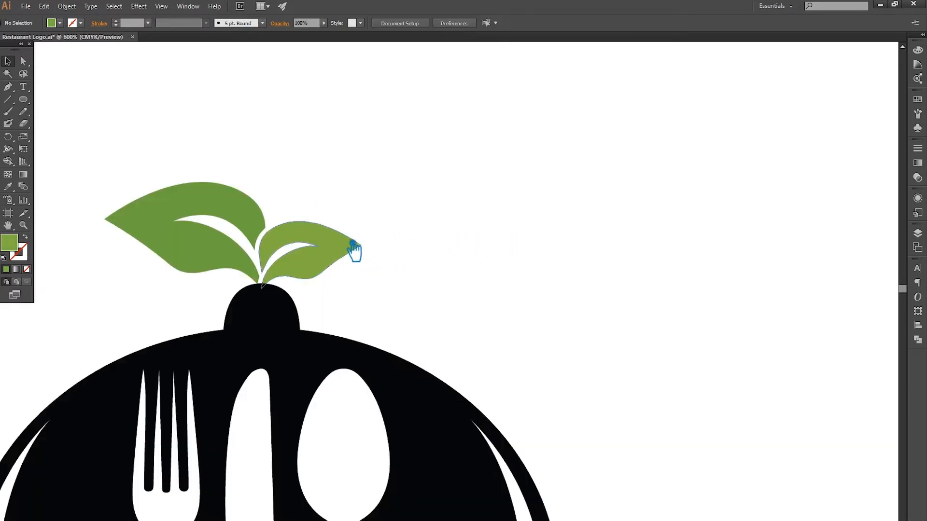
click(335, 245)
click(670, 237)
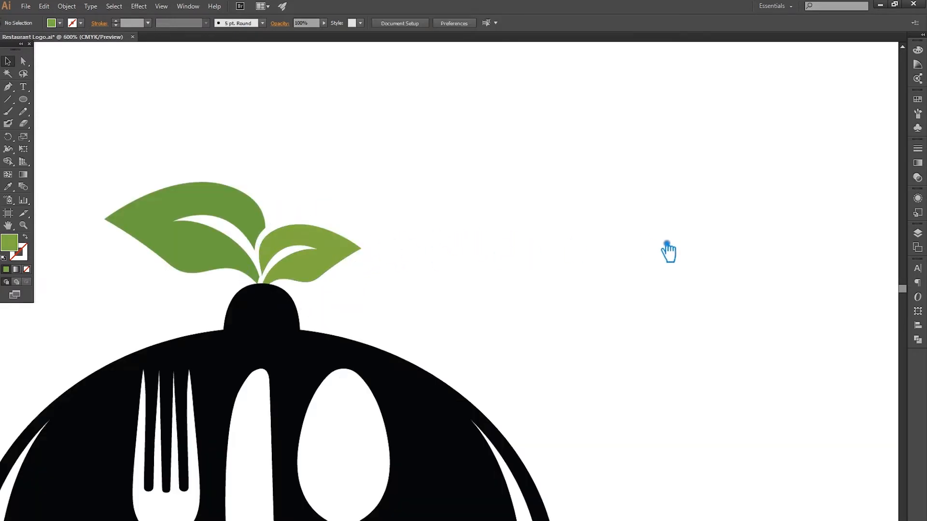
drag(87, 152, 268, 159)
click(361, 255)
click(448, 241)
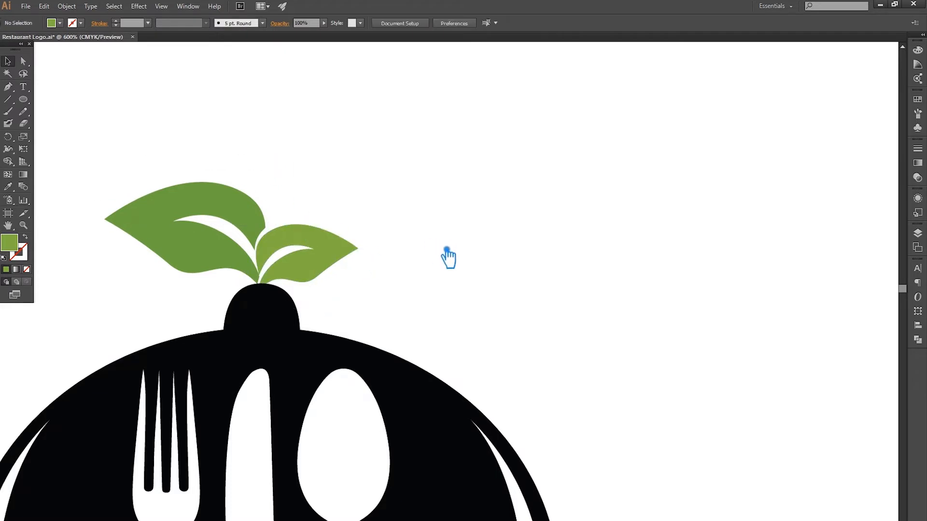
Move the smaller leaf slightly up and away from the larger leaf, and group the two leaves
key(ctrl+z)
click(448, 246)
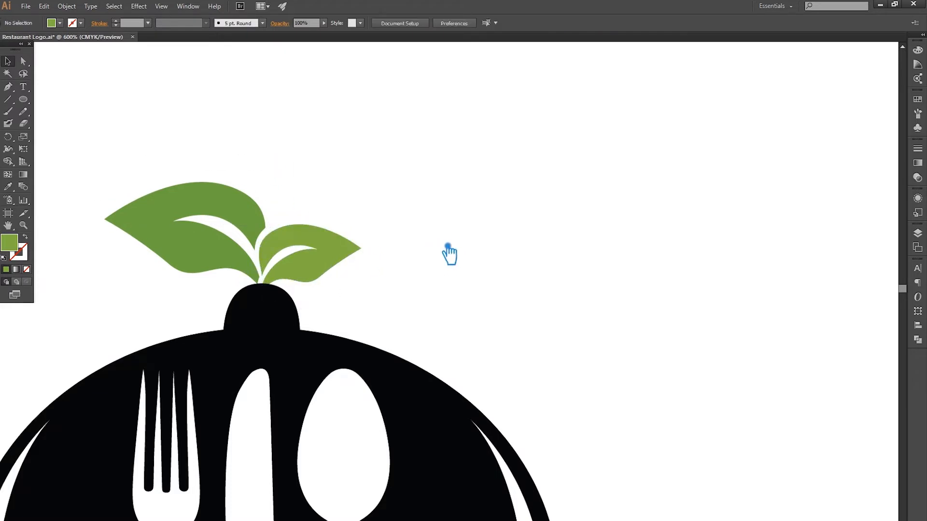
drag(451, 263, 133, 205)
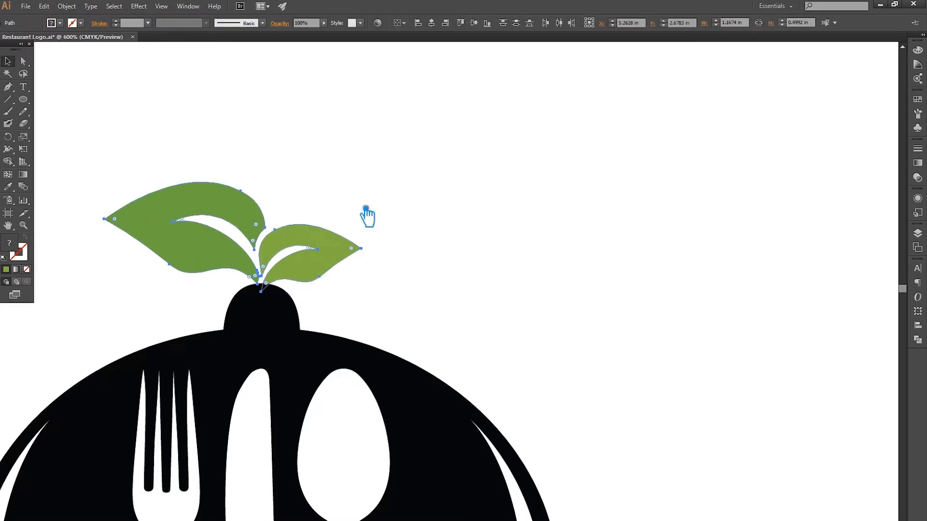
click(664, 215)
drag(459, 269, 142, 204)
click(524, 255)
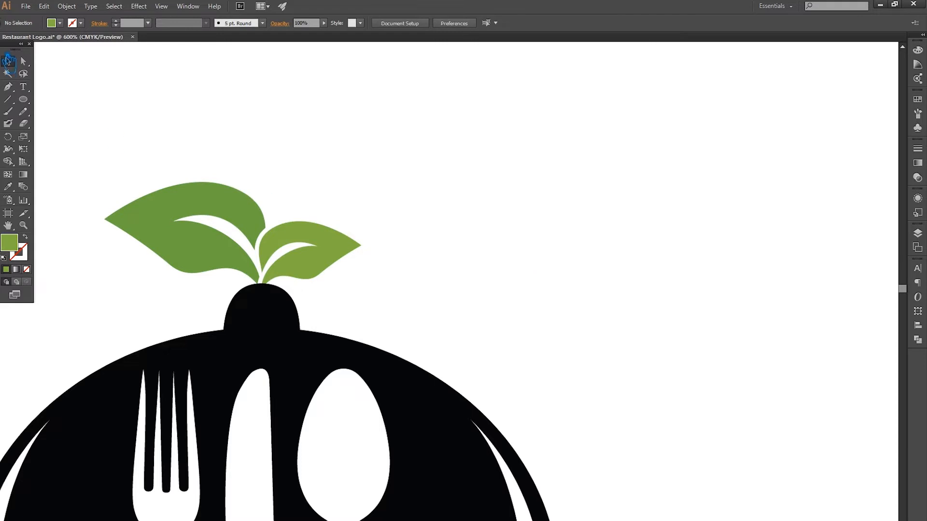
Deselect all artwork and save the logo file
scroll(418, 240, down, 2)
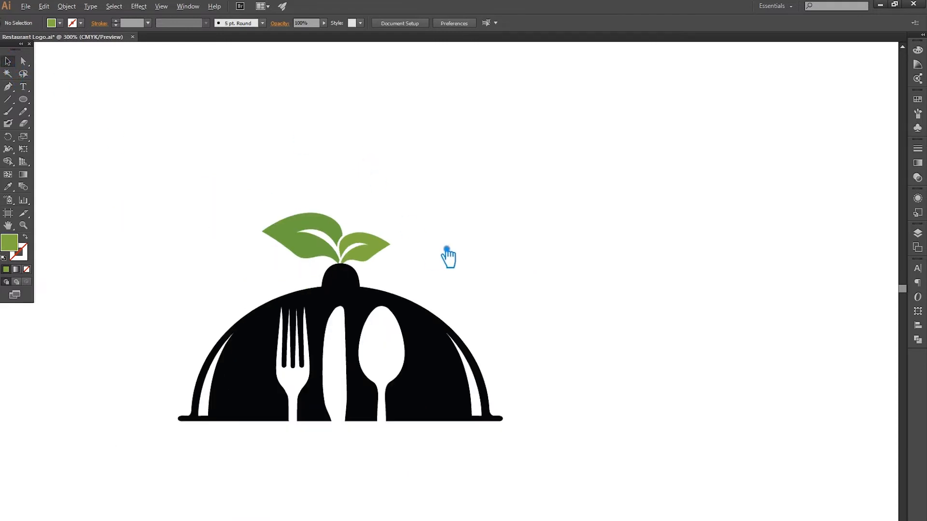
click(437, 395)
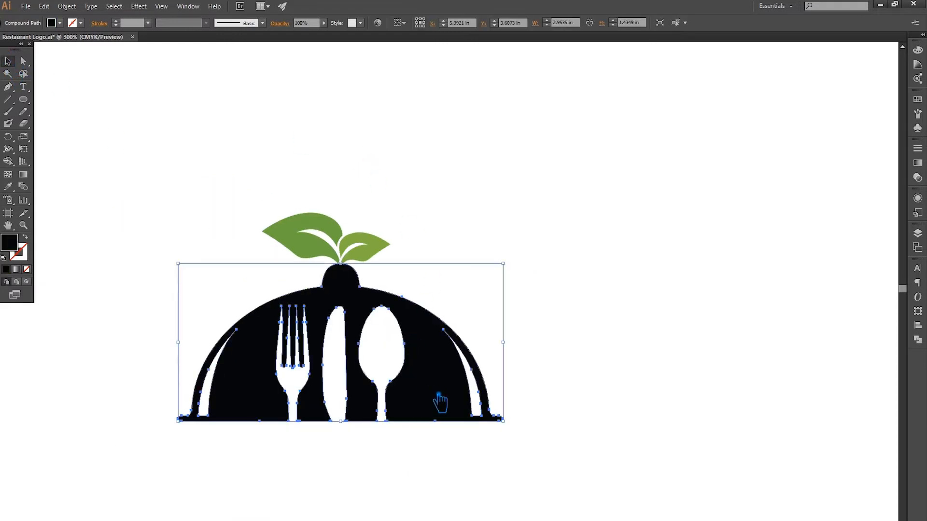
click(550, 316)
key(ctrl+s)
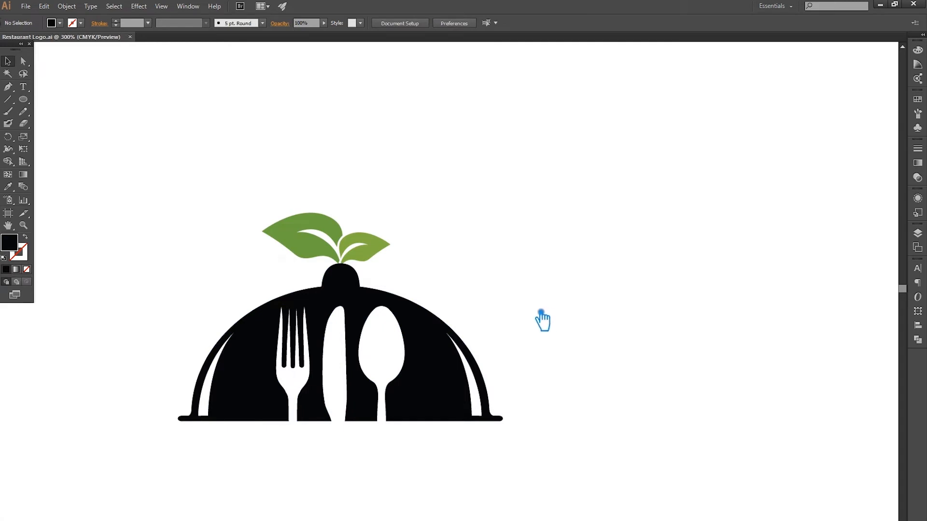
Enlarge the leaf group slightly about its centre and deselect it
click(375, 252)
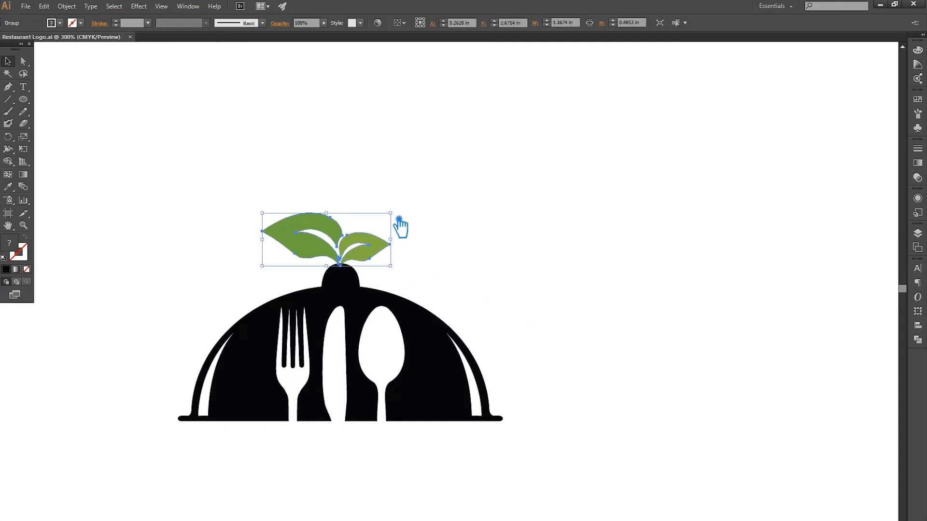
drag(393, 209, 408, 211)
click(497, 198)
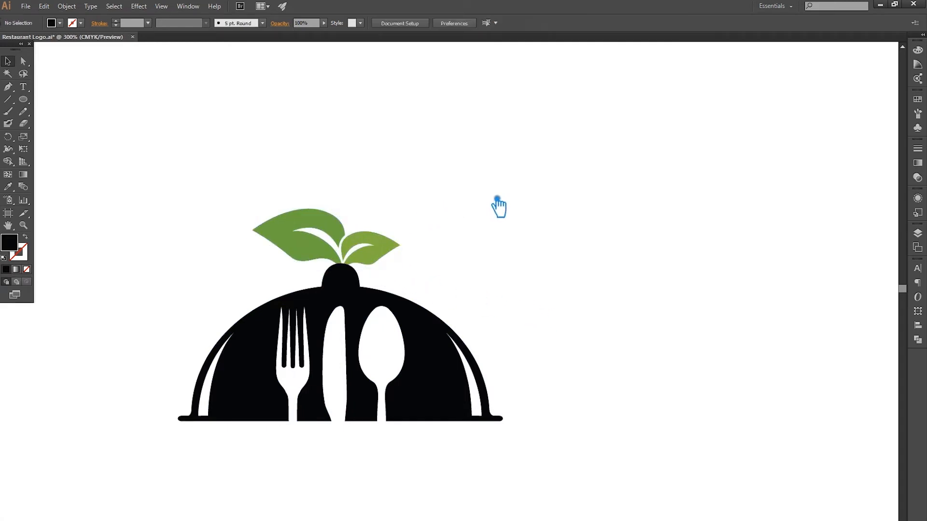
scroll(482, 270, down, 1)
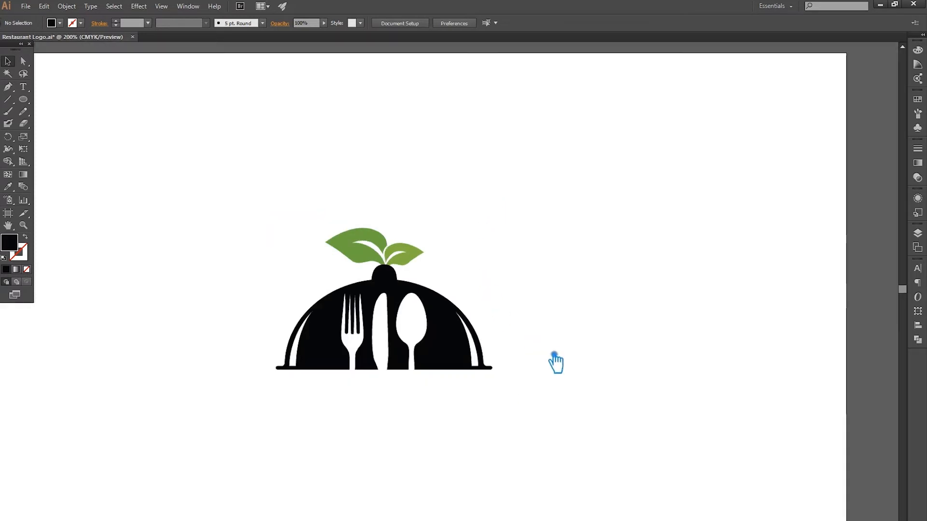
Change the dish cover's fill from black to orange #cc9a1f and deselect it
drag(578, 373, 531, 392)
scroll(458, 378, up, 1)
drag(493, 428, 174, 313)
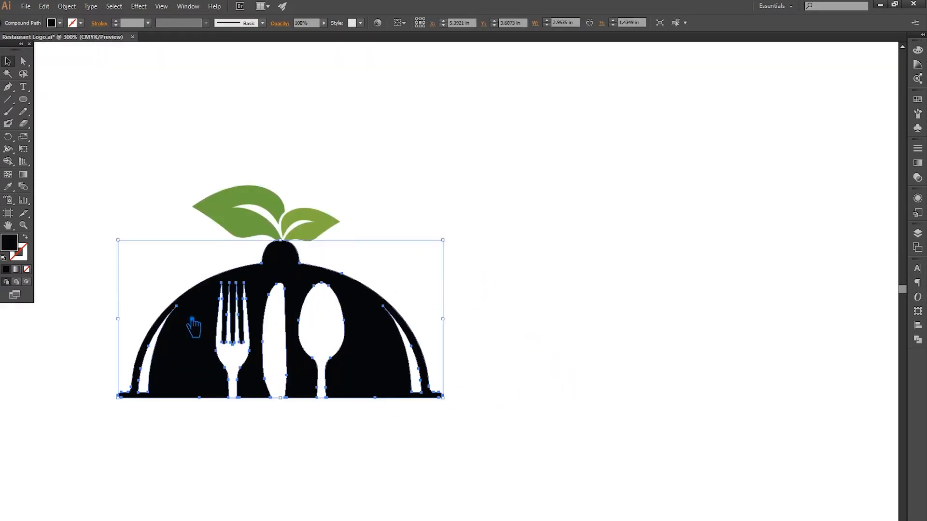
double_click(14, 242)
text(000000)
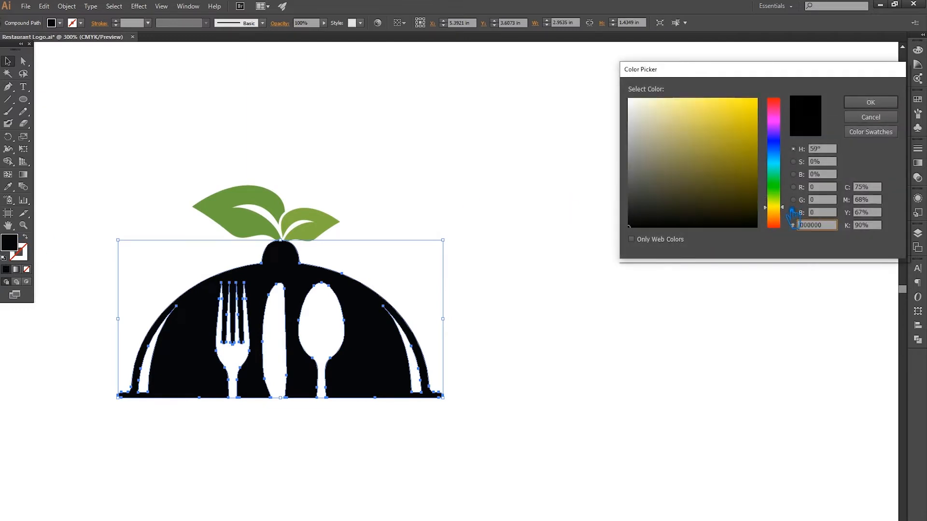
drag(751, 152, 749, 129)
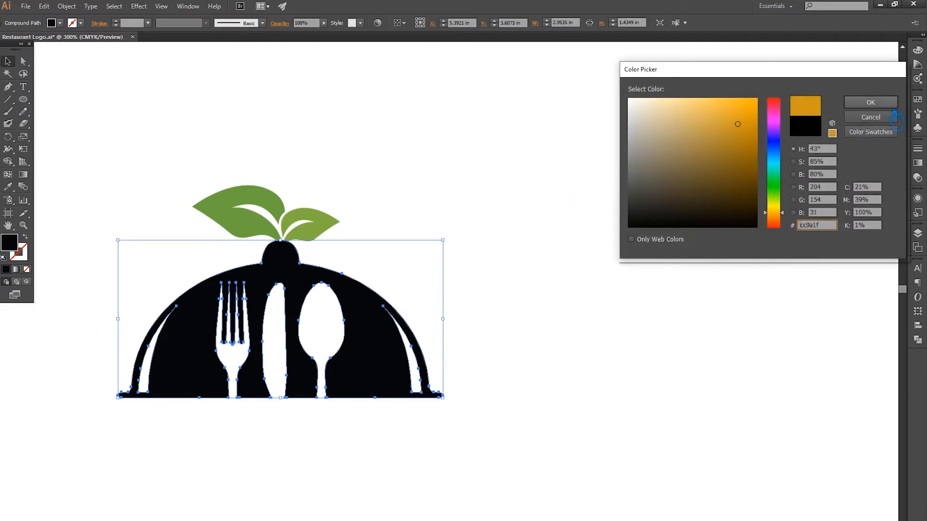
click(849, 103)
click(726, 143)
scroll(600, 208, down, 2)
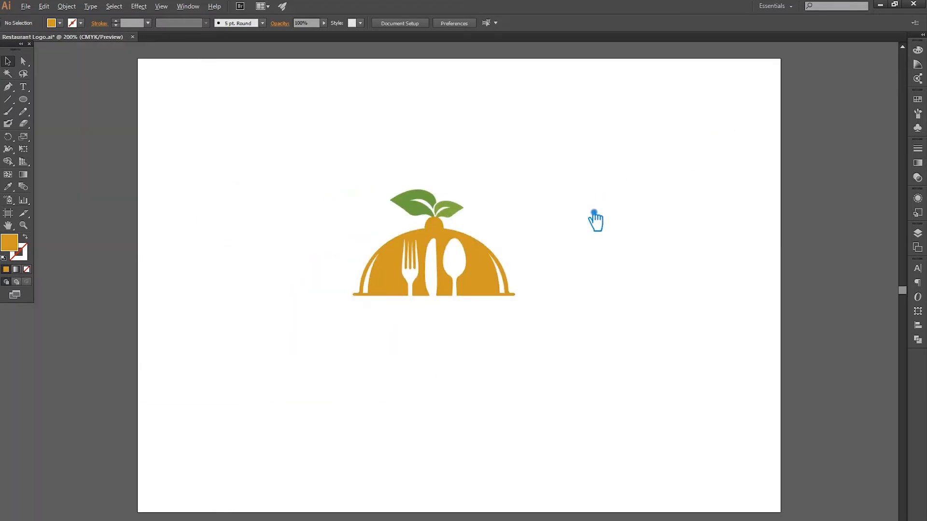
Group the leaves and the dish cover into one emblem
scroll(594, 214, up, 1)
drag(543, 362, 236, 169)
key(ctrl+g)
click(550, 362)
click(452, 324)
click(509, 332)
Add the text "Natural Foods" below the dish cover, enlarged to about 32.8 pt and placed just under its base
click(23, 87)
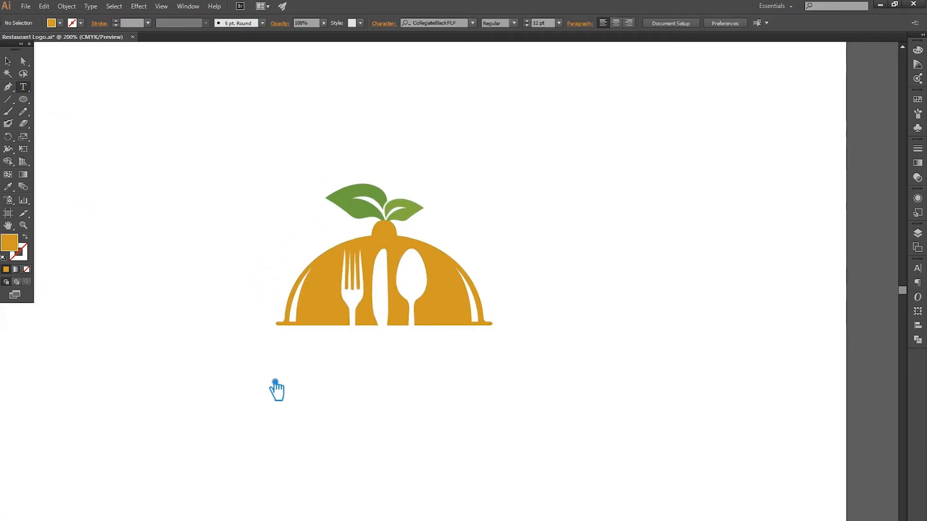
click(293, 376)
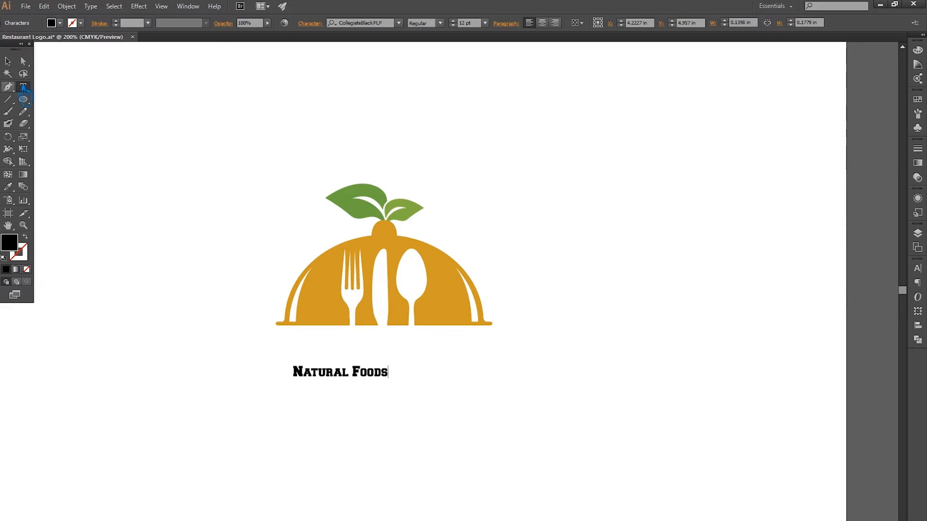
click(7, 61)
drag(405, 374, 562, 344)
drag(520, 373, 489, 363)
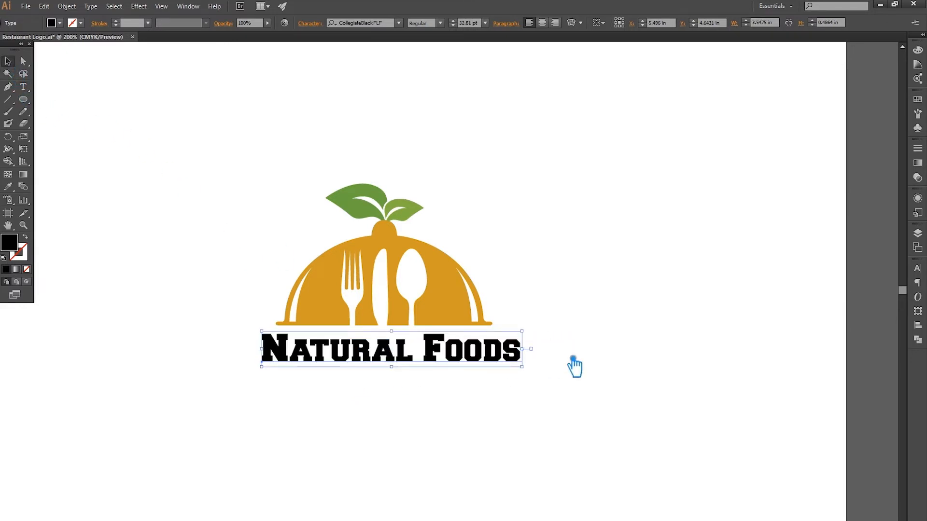
click(667, 333)
scroll(430, 401, up, 1)
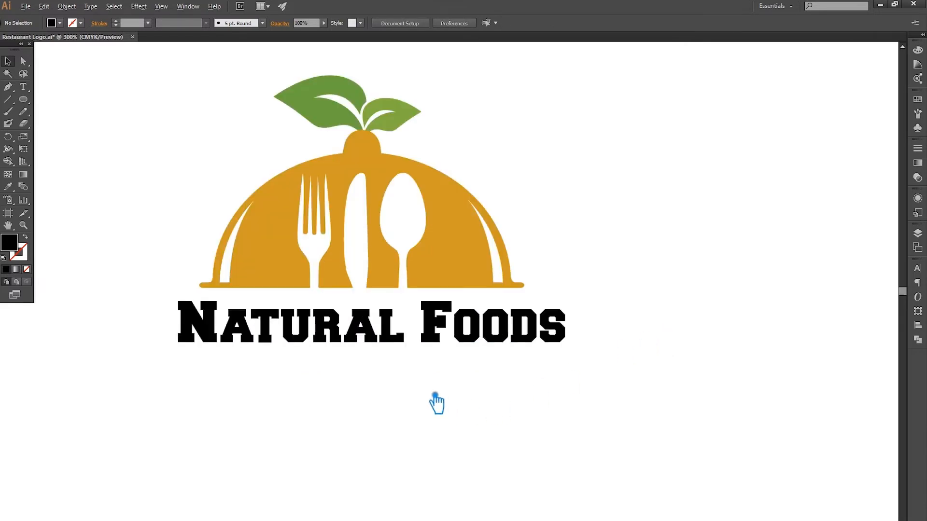
Apply All Caps to the Natural Foods text and shift it back under the dish cover
click(435, 338)
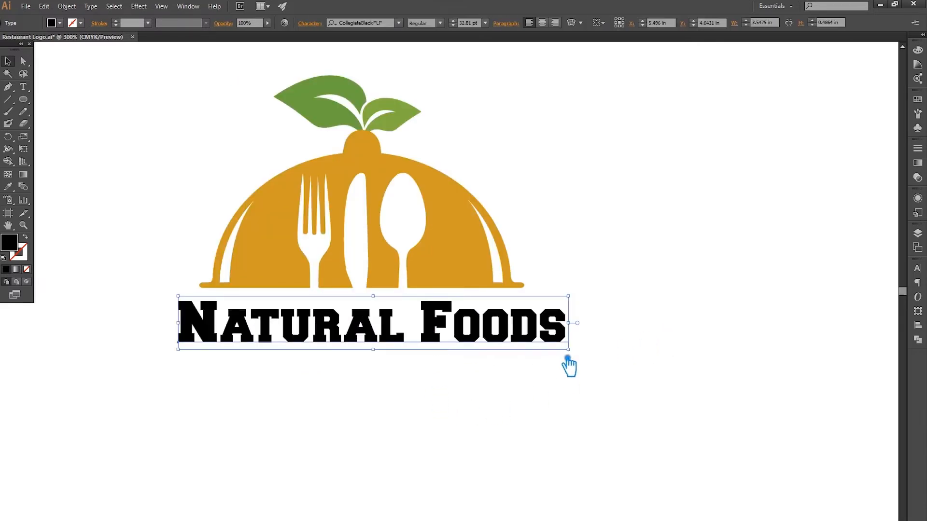
click(309, 24)
click(215, 144)
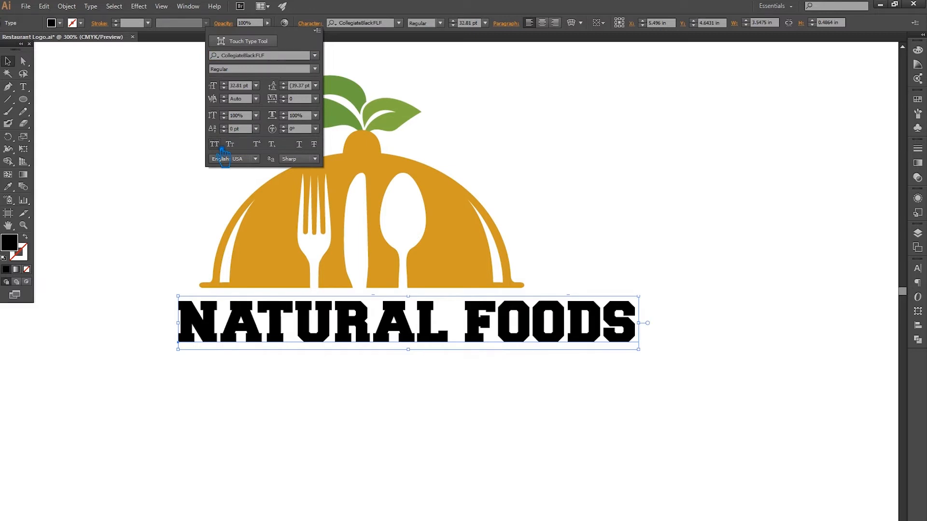
click(539, 223)
drag(563, 321, 533, 327)
Try the College Condensed font on the Natural Foods text
scroll(503, 393, down, 1)
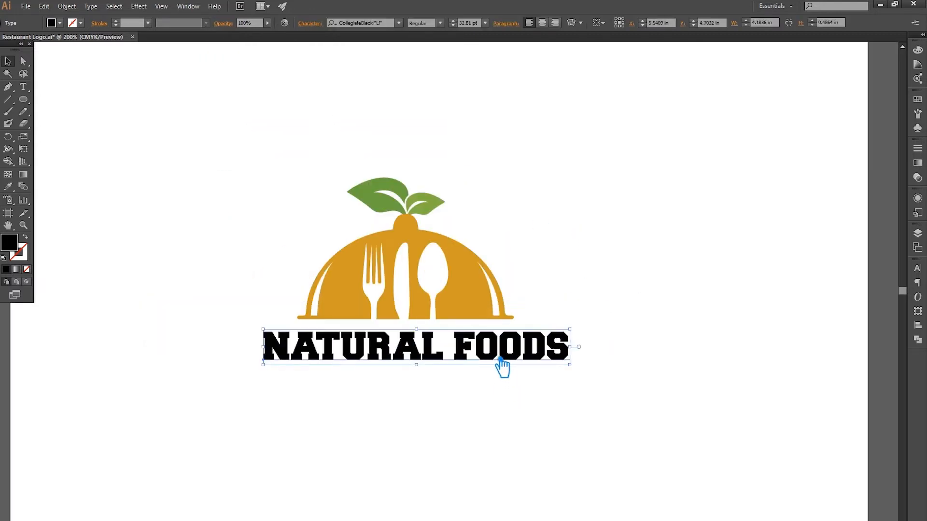
click(398, 23)
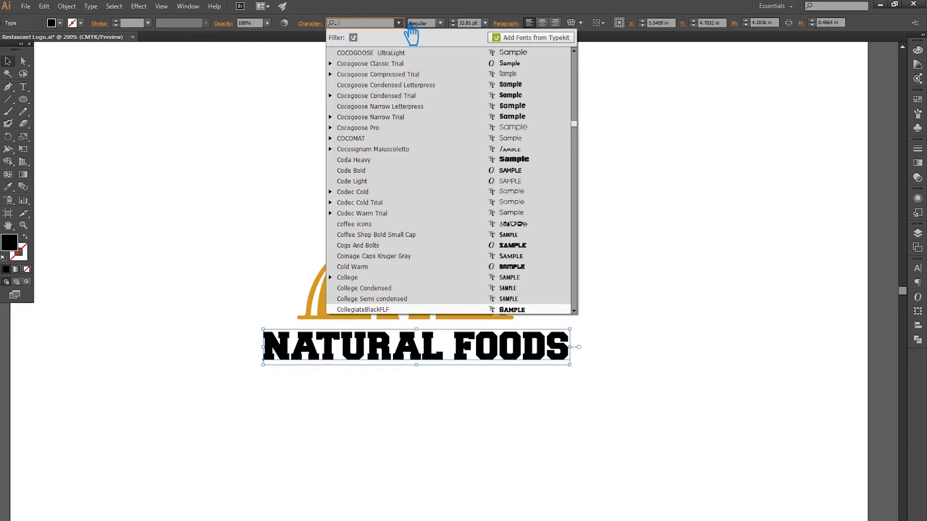
scroll(429, 227, down, 1)
scroll(412, 301, down, 1)
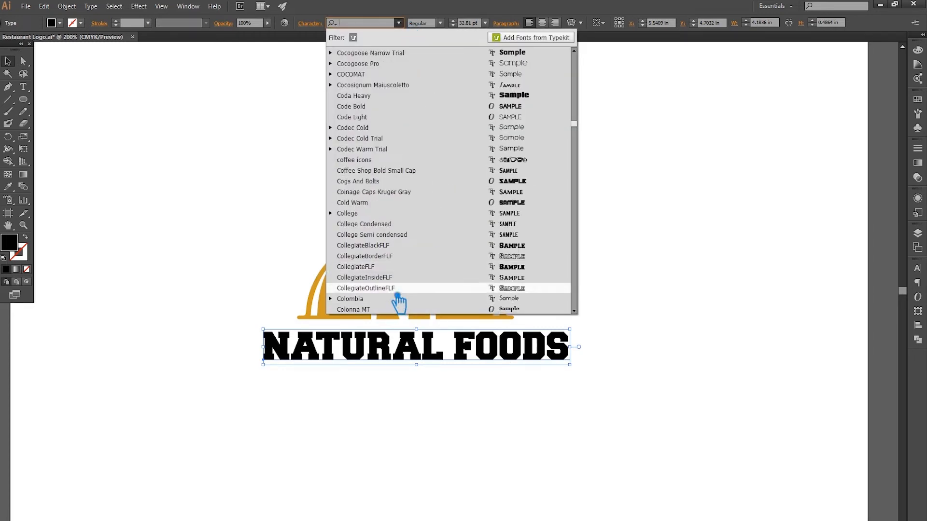
click(399, 300)
key(Up)
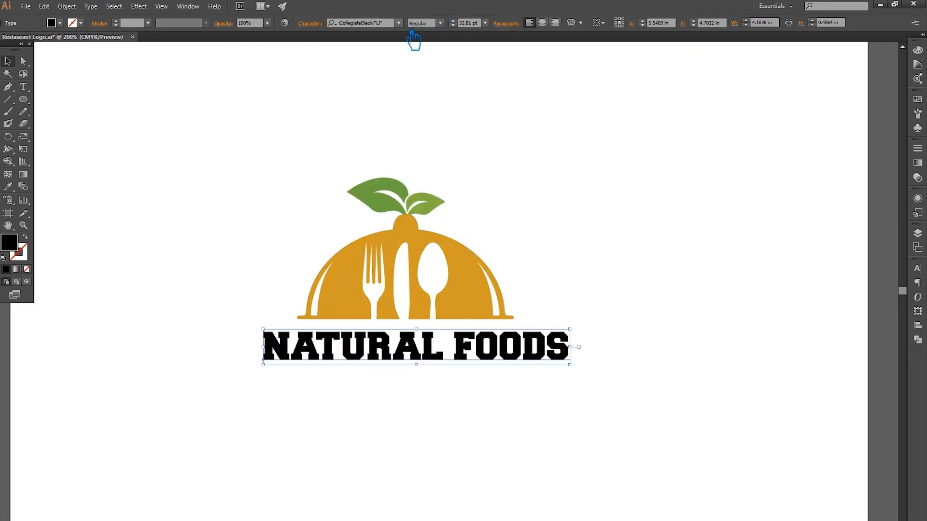
click(399, 23)
click(413, 232)
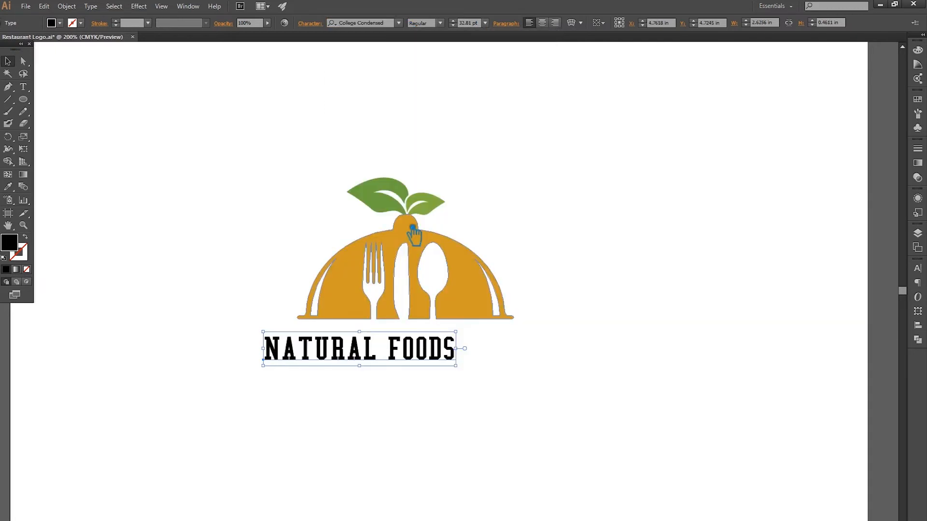
Set the Natural Foods text in the College font with the Bold style and deselect it
click(399, 23)
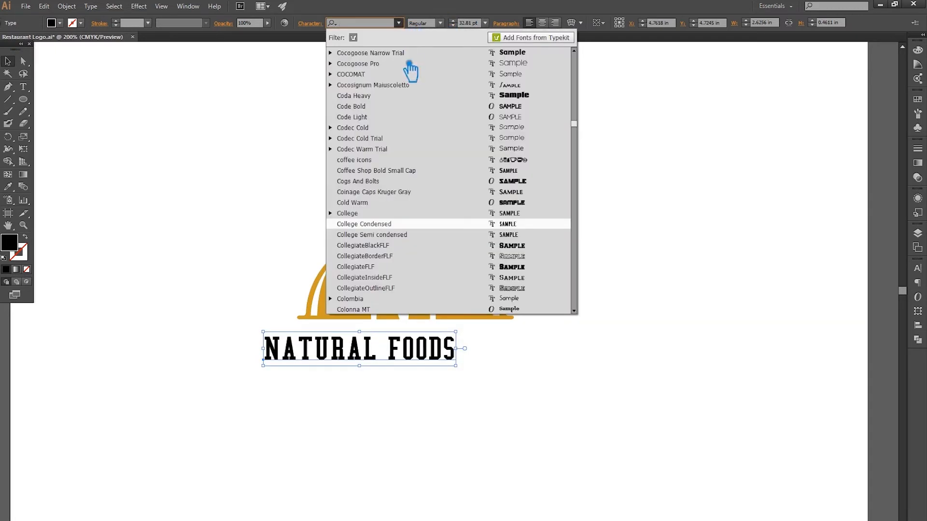
click(391, 213)
click(440, 23)
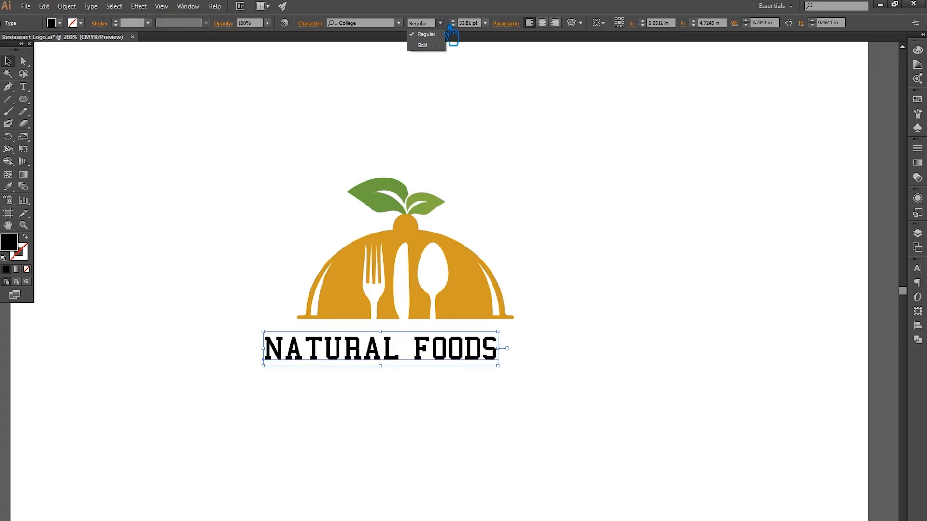
click(423, 45)
click(539, 175)
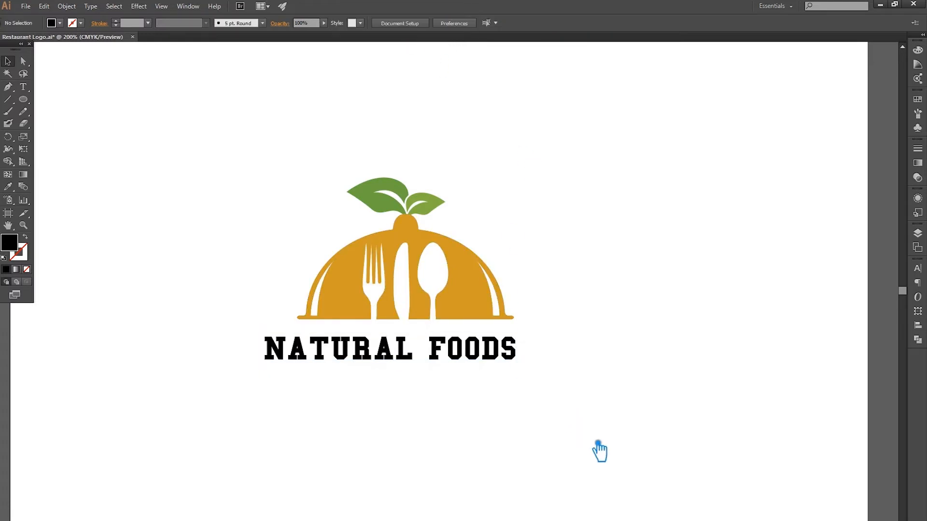
Enlarge the Natural Foods text to about 52 pt and position it under the dish cover
click(516, 355)
drag(526, 371, 603, 412)
click(507, 418)
drag(421, 370, 445, 373)
Tighten the Natural Foods text's tracking to -50 and deselect it
click(314, 23)
click(315, 98)
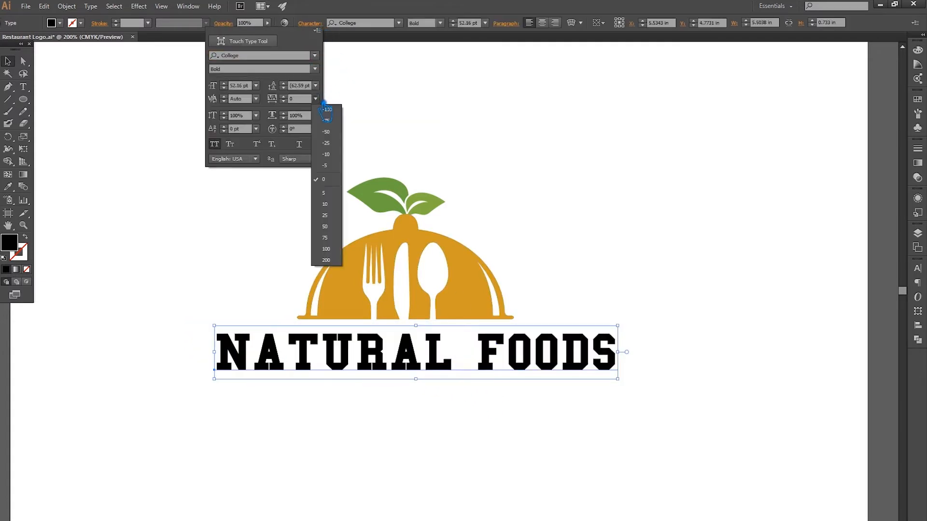
click(341, 118)
click(315, 85)
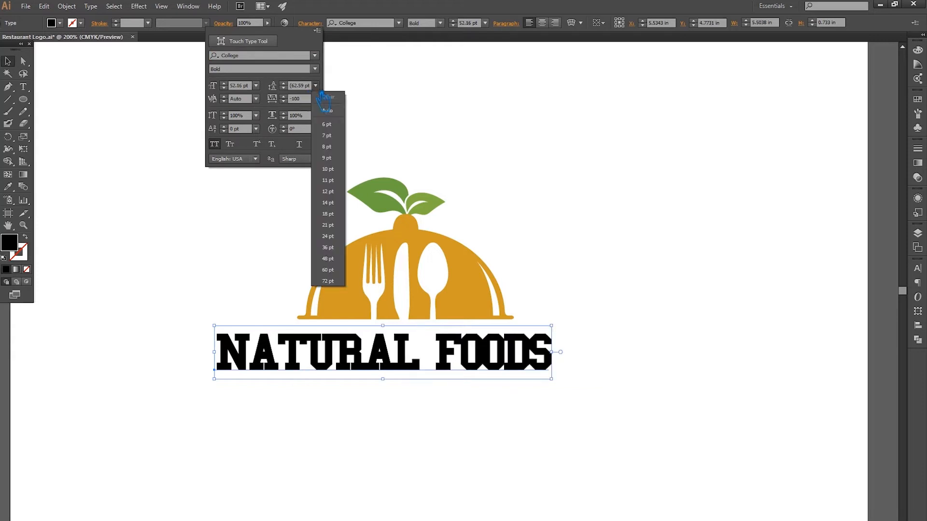
click(327, 96)
click(315, 98)
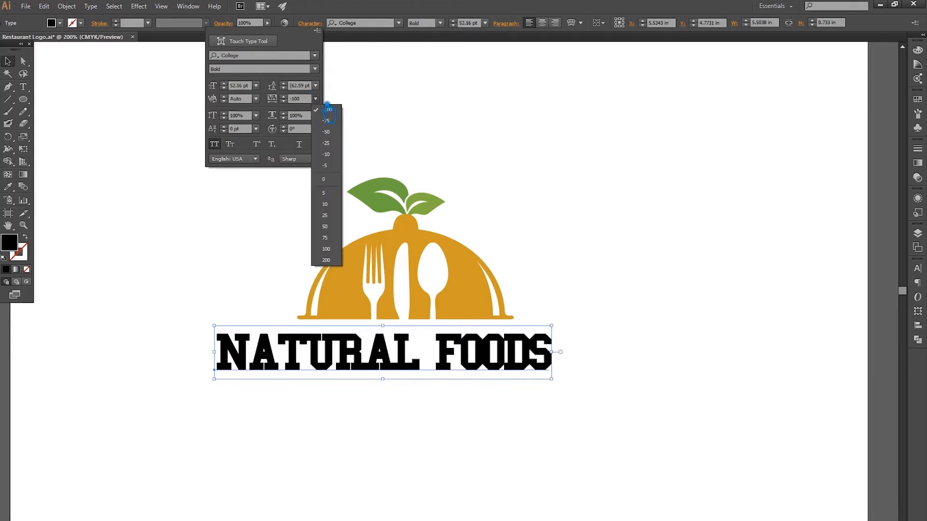
click(341, 140)
click(501, 161)
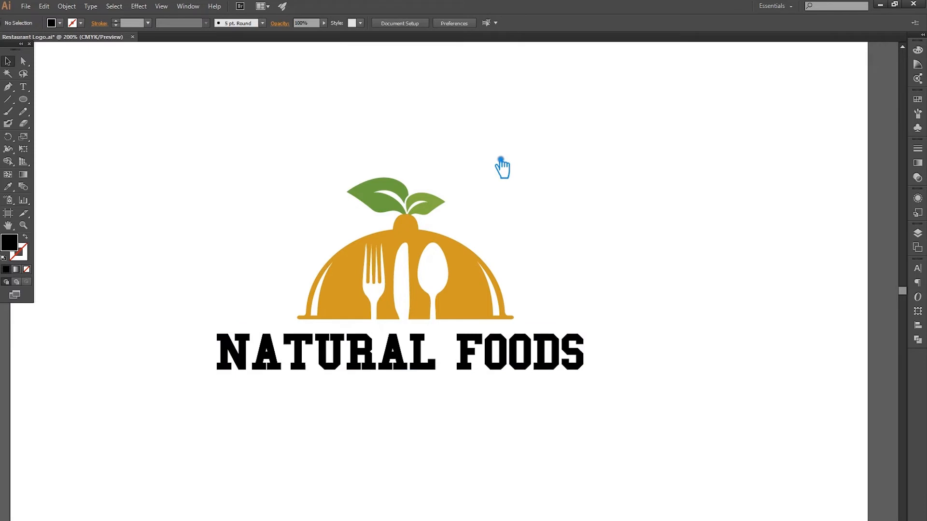
Align the emblem and the Natural Foods text horizontally on their centres
drag(511, 376, 141, 166)
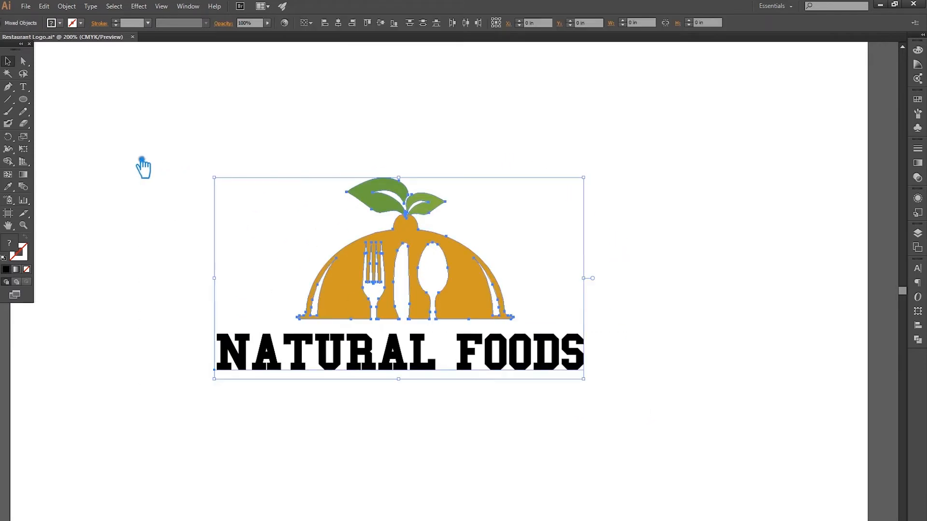
click(352, 24)
click(518, 119)
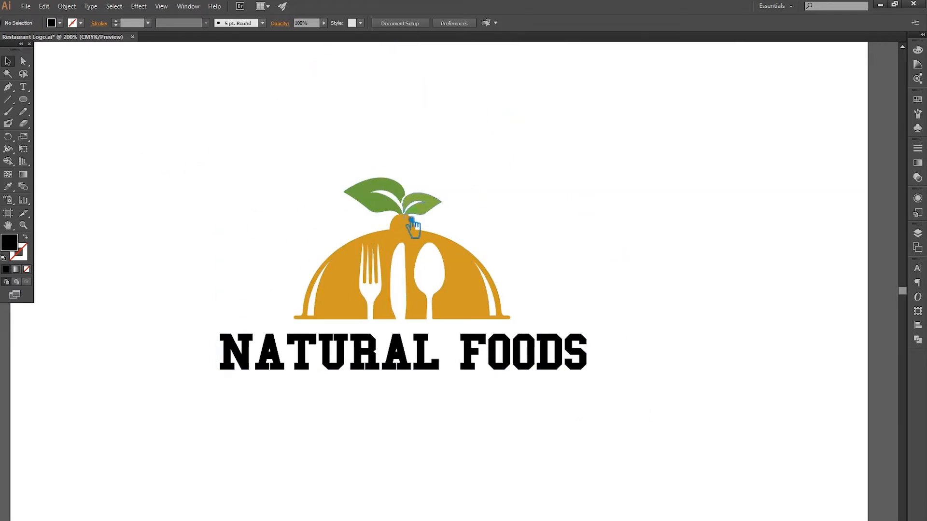
Ungroup the emblem and select the orange dish cover
click(410, 234)
right_click(411, 235)
click(437, 276)
click(424, 263)
click(432, 239)
key(a)
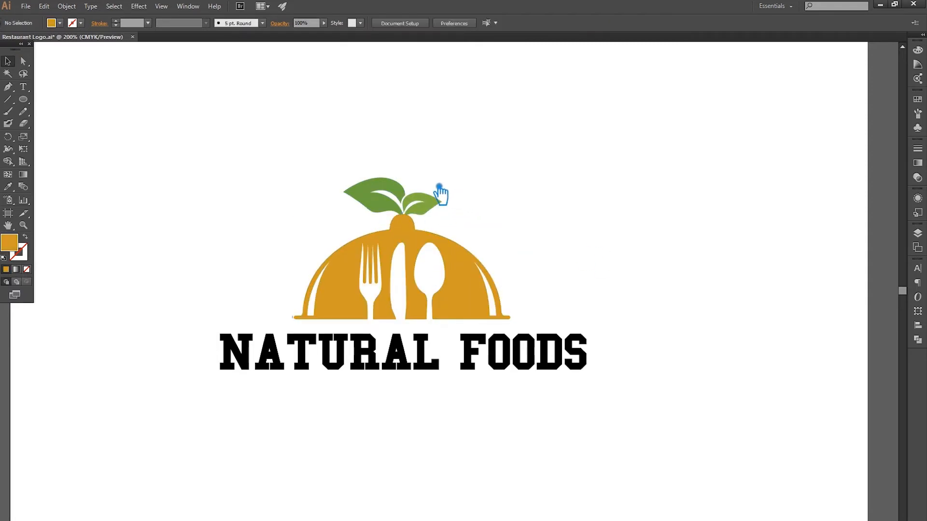
click(414, 259)
right_click(410, 238)
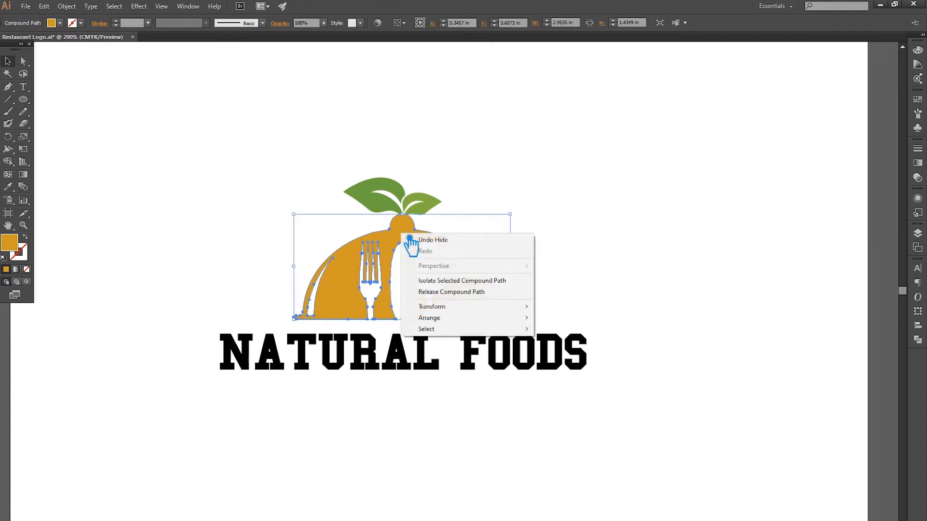
Offset the dish cover's path outward by 0.03 in with miter joins and a miter limit of 4
click(67, 6)
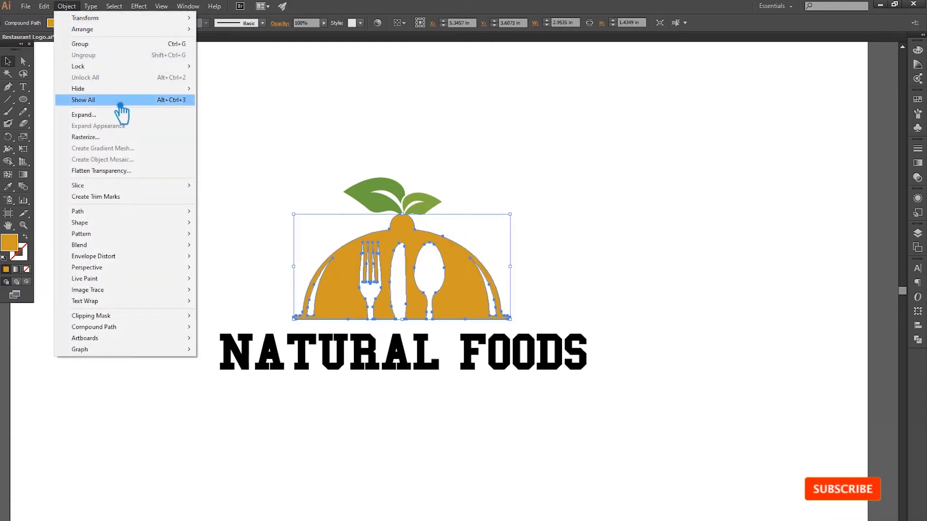
mouse_move(121, 211)
click(279, 249)
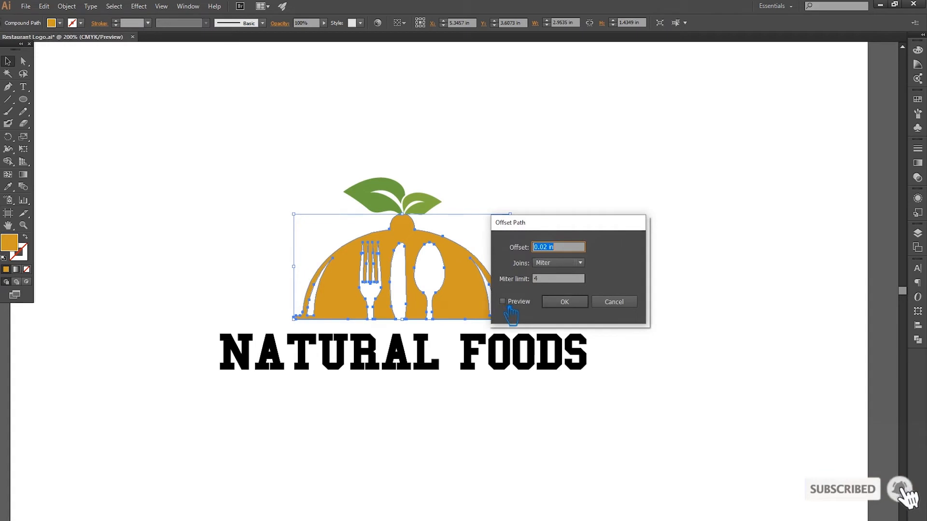
click(502, 301)
click(554, 252)
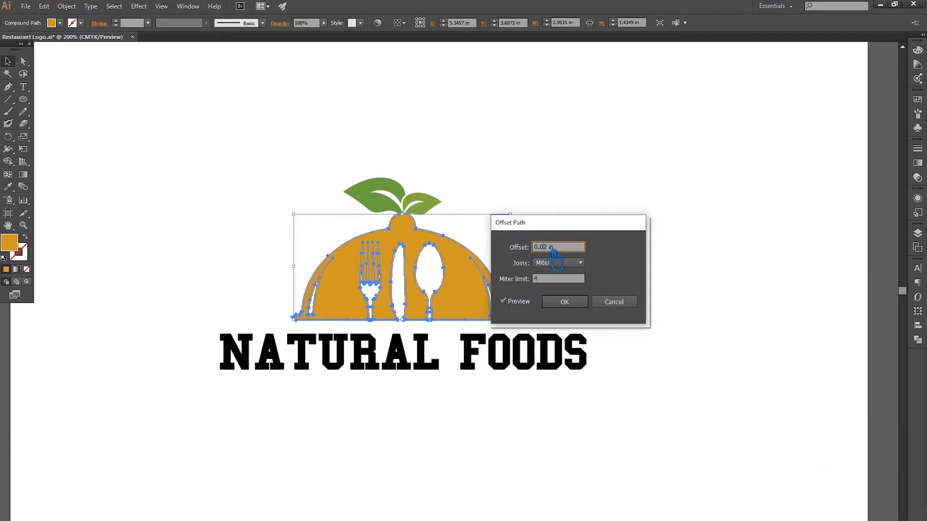
text(3)
click(558, 280)
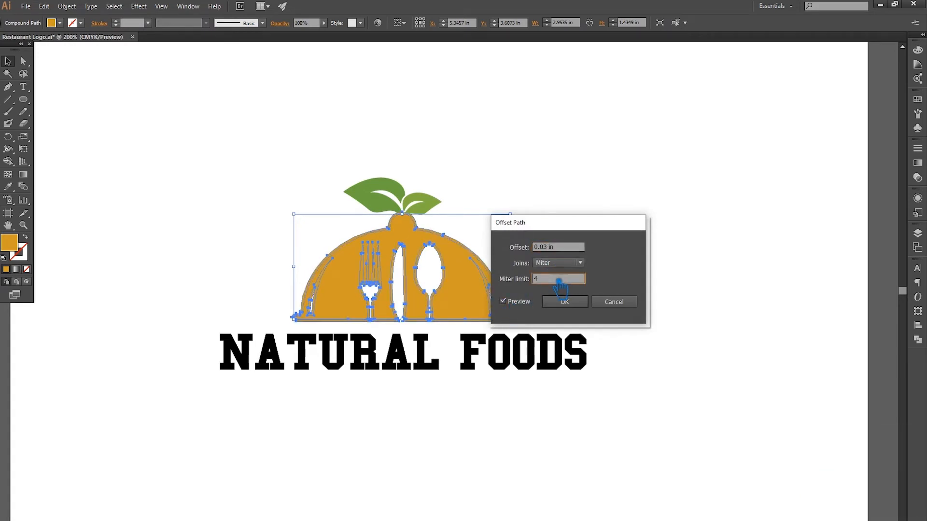
click(565, 302)
Divide the leaves and the offset dish cover with Pathfinder and ungroup the resulting pieces
drag(338, 149, 462, 232)
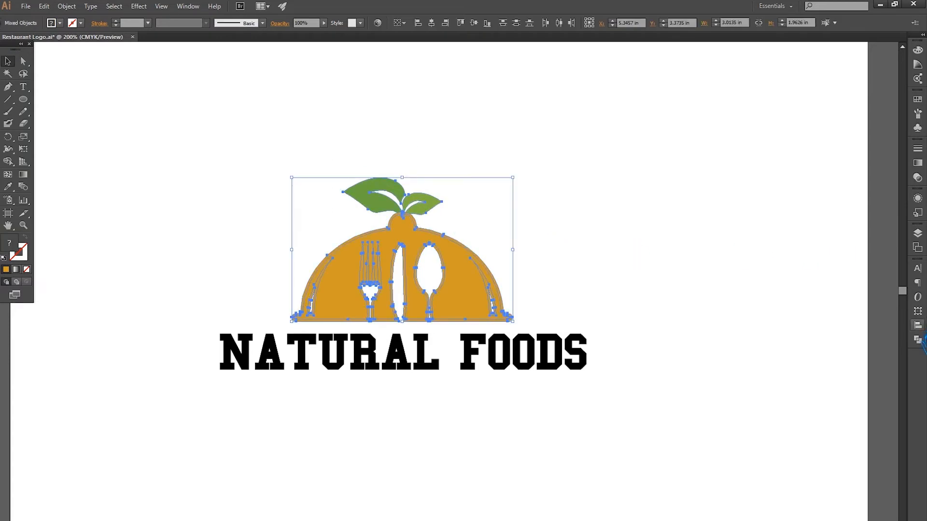
click(917, 339)
click(800, 310)
click(594, 253)
right_click(443, 238)
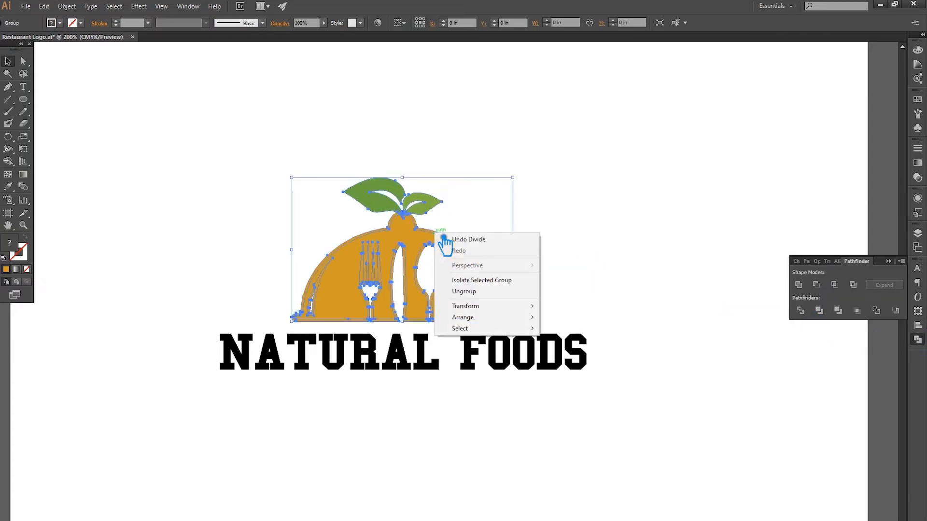
click(464, 291)
click(587, 296)
Delete the divided orange dish cover pieces beneath the leaves
click(335, 279)
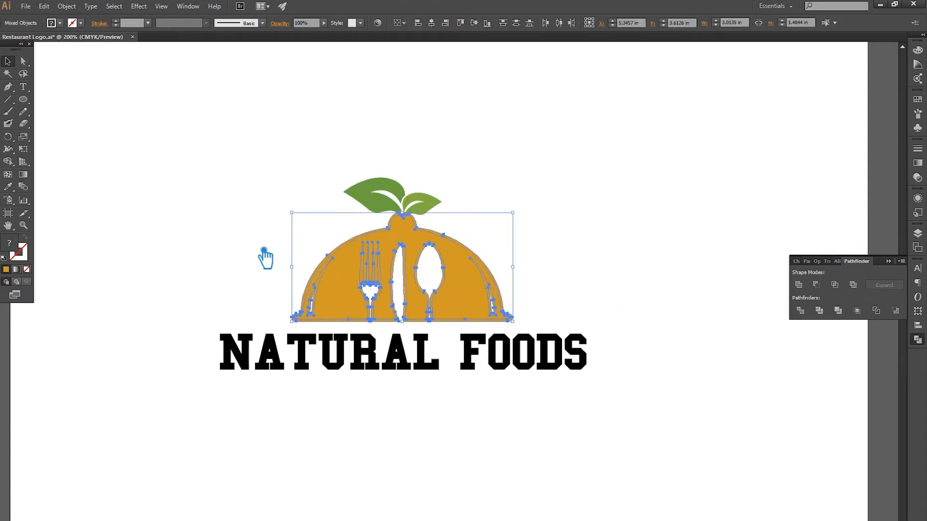
key(Delete)
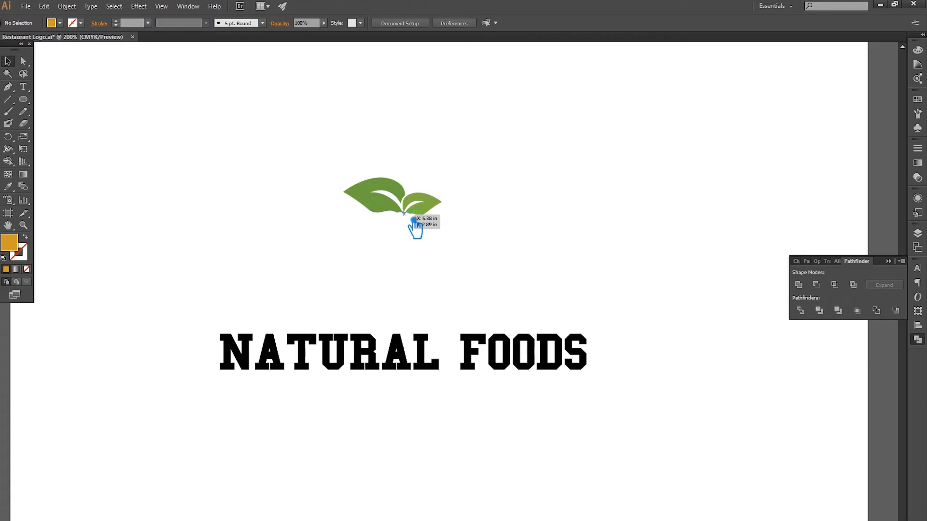
scroll(414, 222, up, 1)
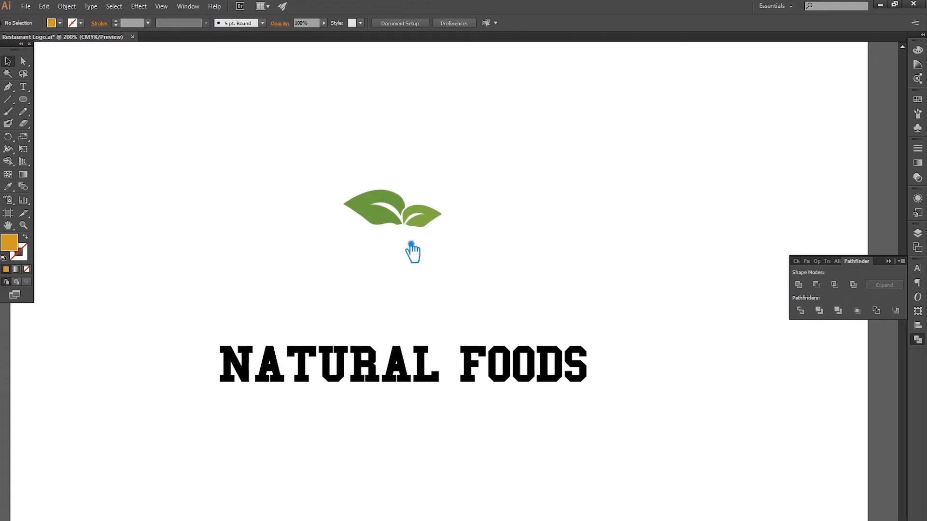
scroll(413, 239, up, 4)
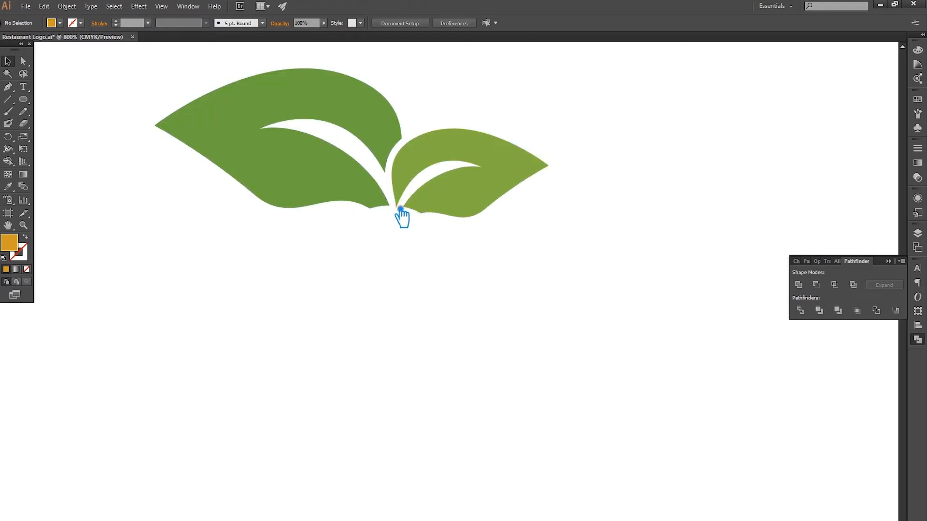
Paste the original dish cover back in its place under the trimmed leaves and deselect it
click(411, 210)
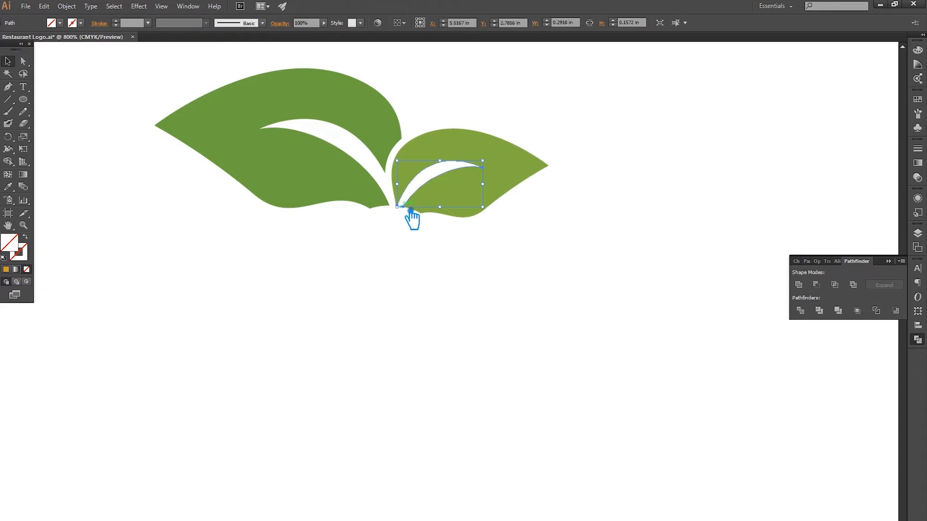
click(410, 212)
click(213, 113)
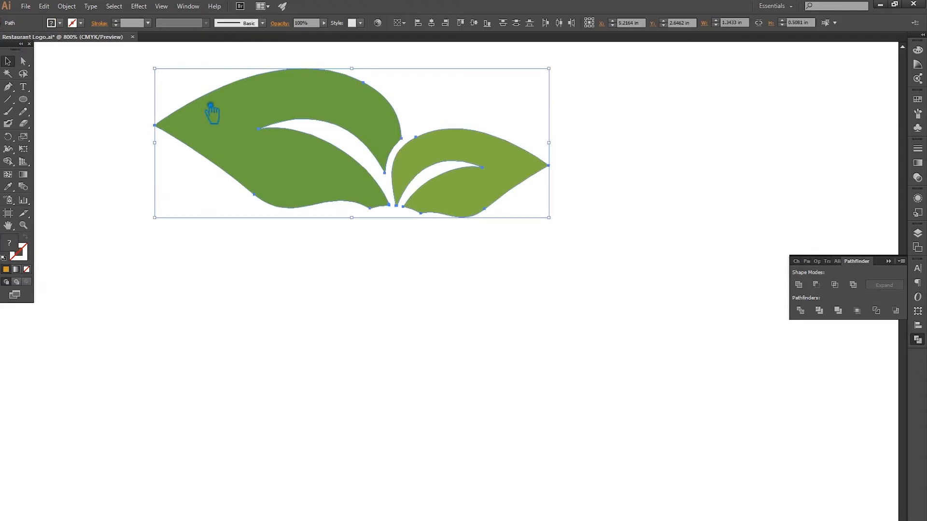
click(507, 274)
key(ctrl+f)
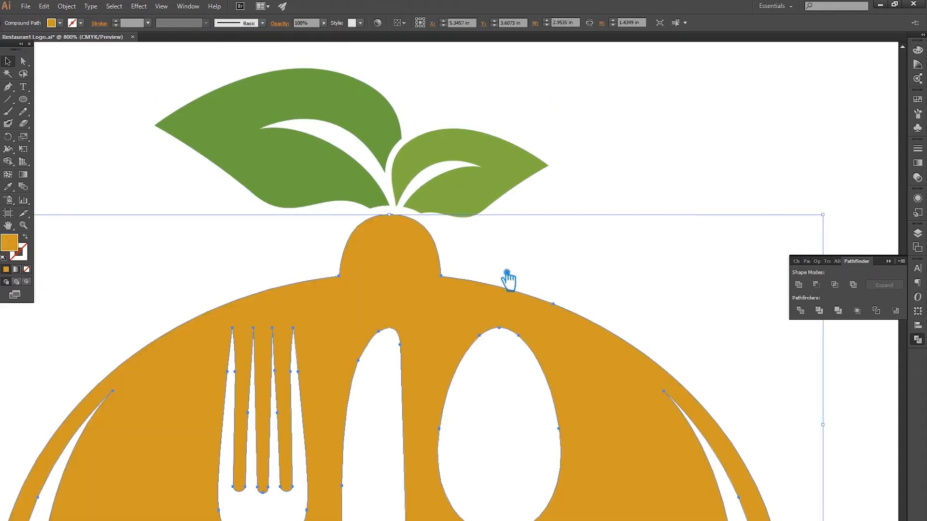
click(507, 270)
key(ctrl+0)
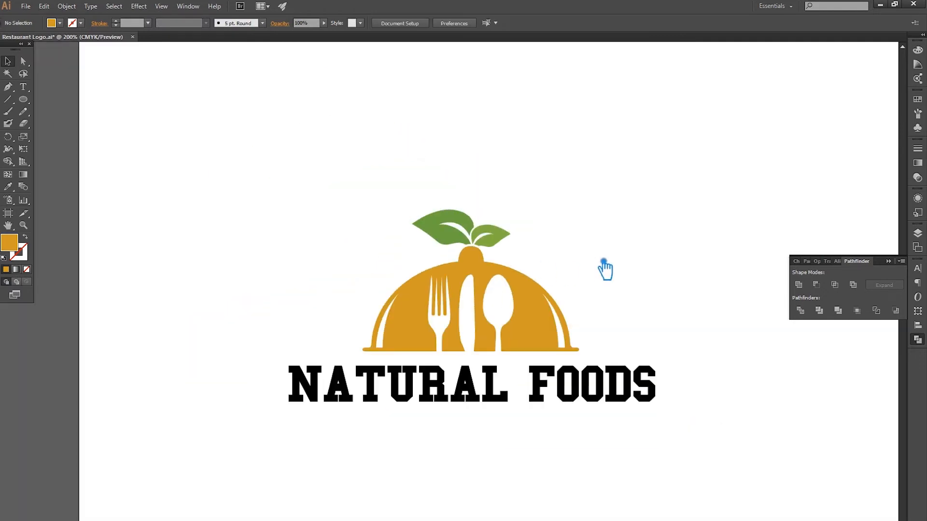
Recolour the large leaf with the small leaf's lighter green using the Eyedropper and deselect it
scroll(604, 269, down, 2)
scroll(576, 308, right, 3)
drag(521, 314, 256, 175)
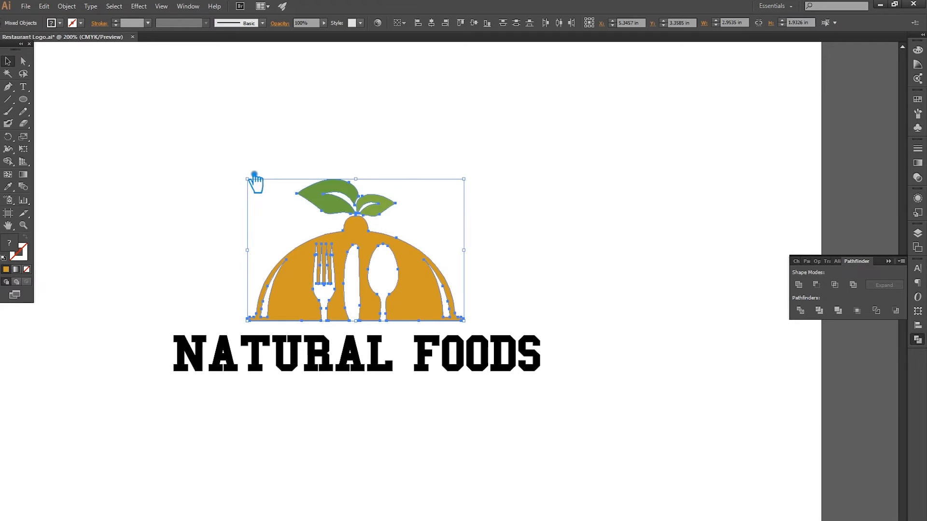
click(198, 183)
click(328, 203)
key(i)
click(394, 213)
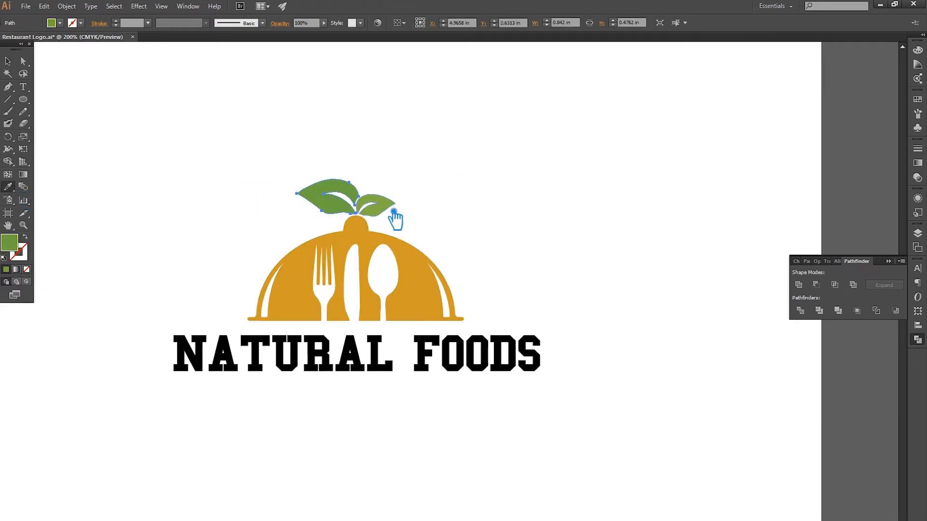
key(v)
click(200, 137)
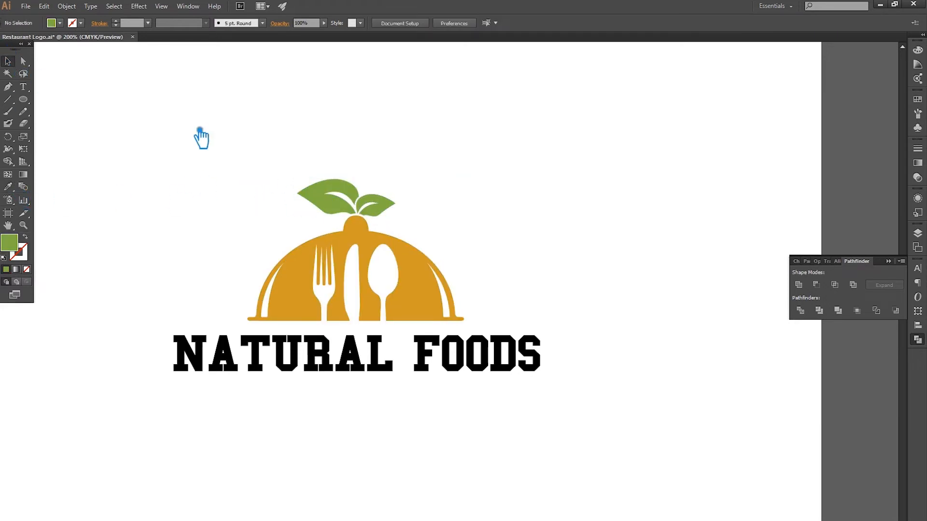
Set the small leaf's fill to the brighter green a2d84c and deselect it
key(a)
click(384, 208)
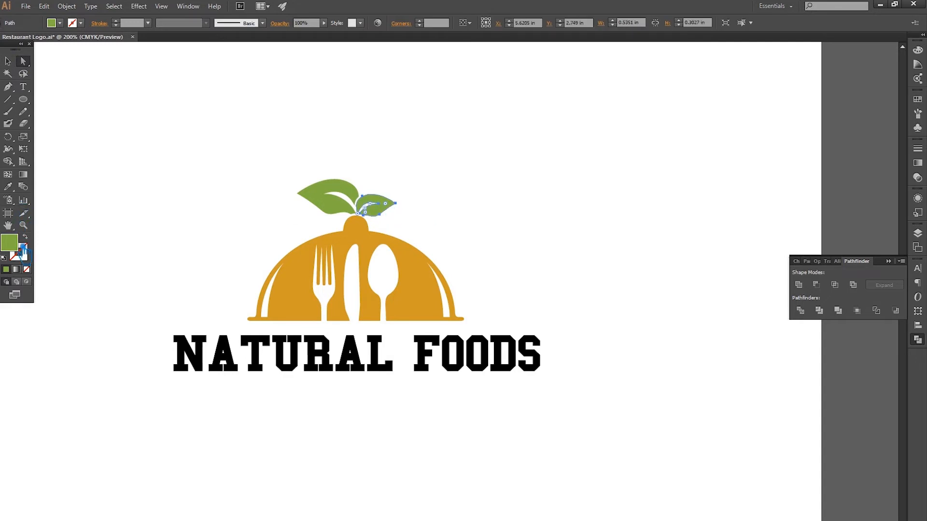
double_click(17, 244)
drag(719, 140, 714, 117)
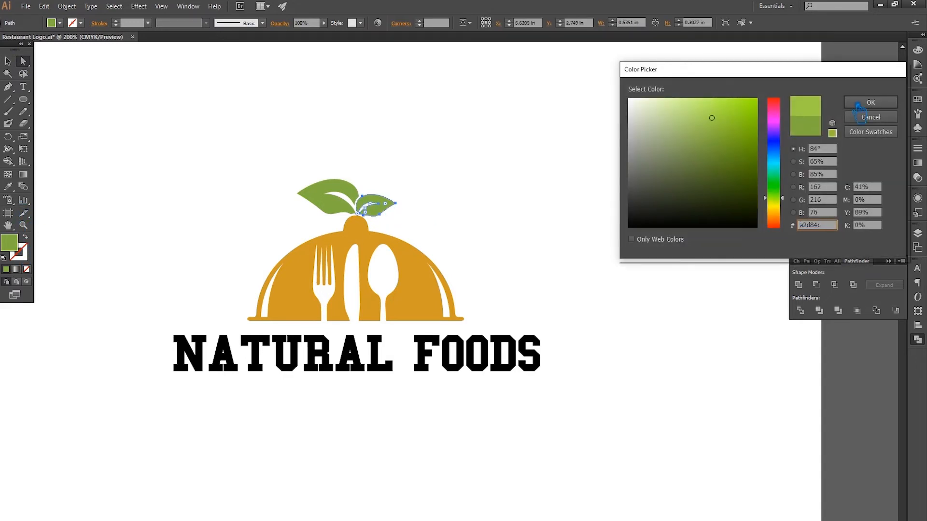
click(869, 103)
key(v)
click(172, 139)
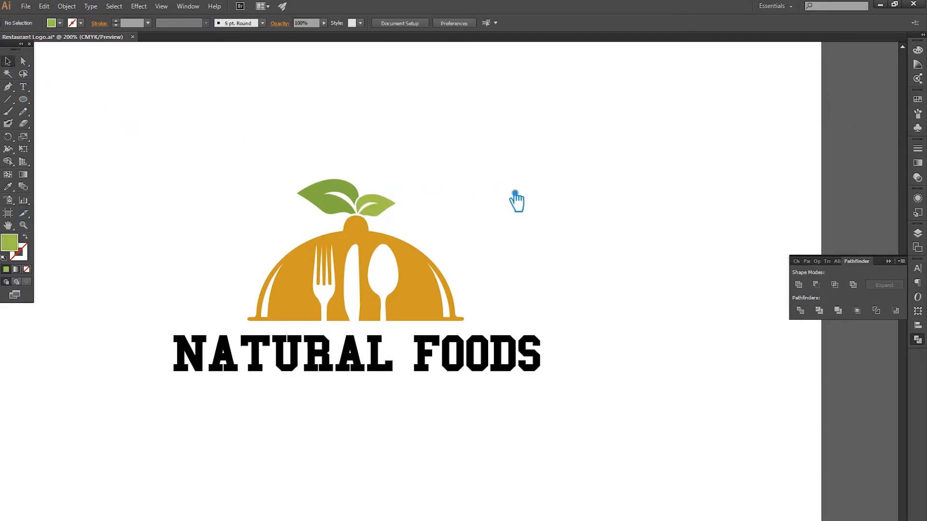
Group both leaves with the dish cover and collapse the Pathfinder controls
click(376, 205)
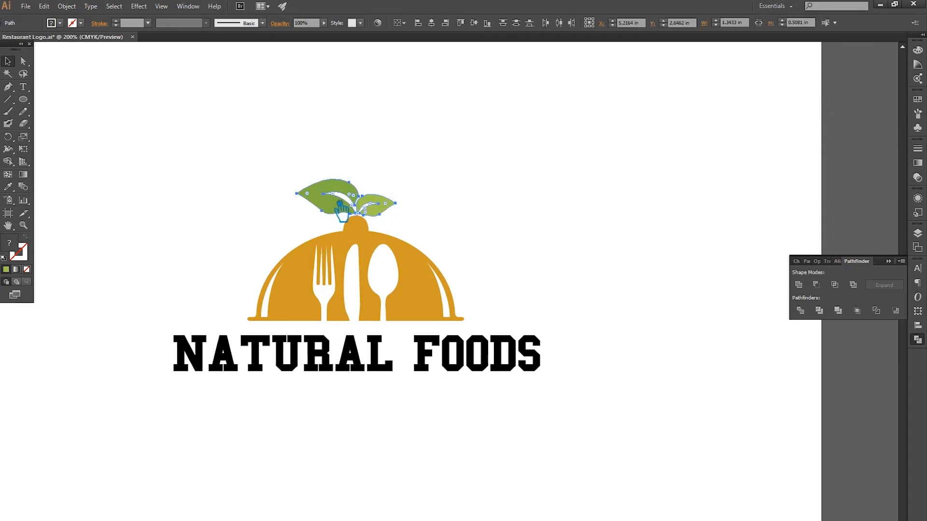
shift+click(430, 269)
click(532, 256)
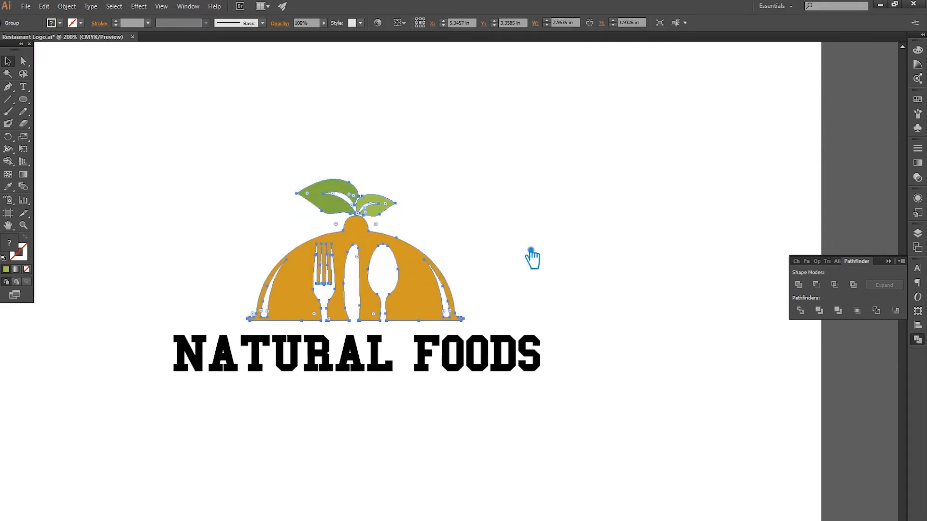
click(434, 296)
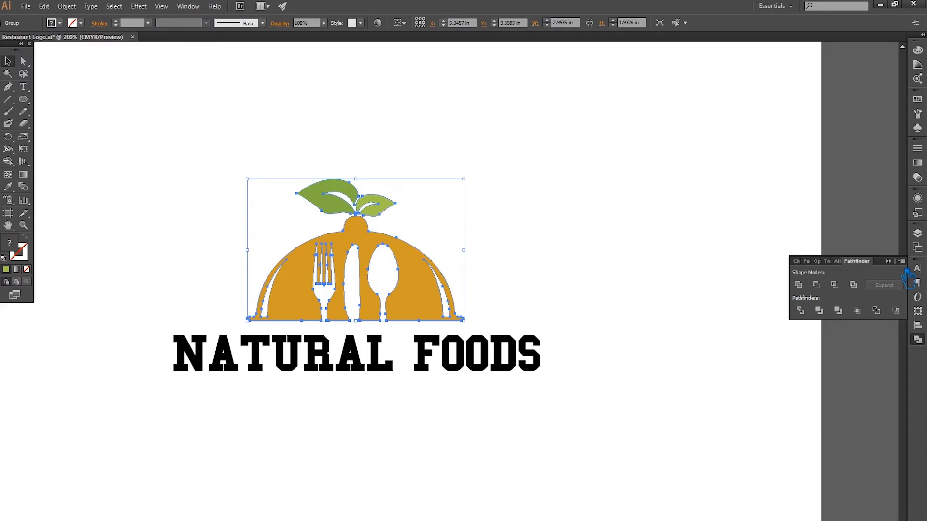
click(888, 262)
click(723, 259)
click(450, 296)
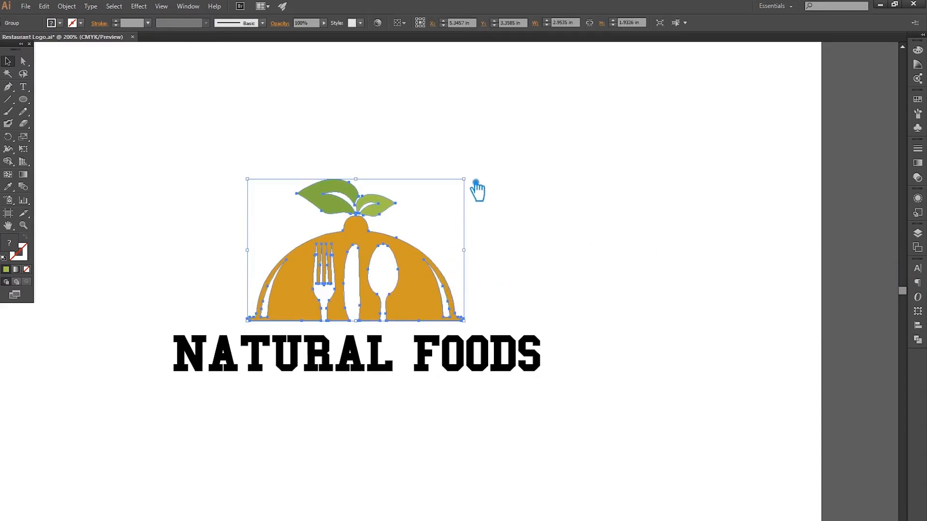
Scale the emblem group down proportionally to about 2.45 in wide and move it above the Natural Foods text
drag(464, 180, 454, 208)
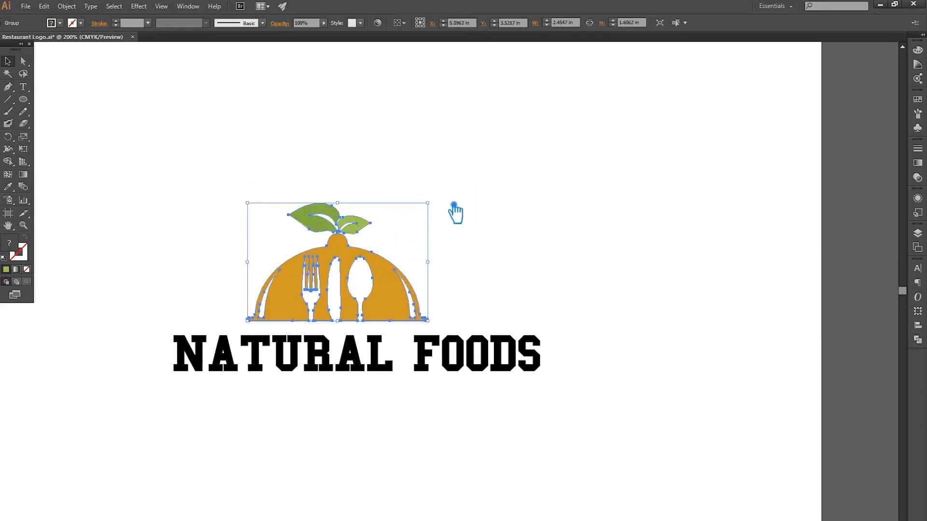
click(455, 209)
drag(396, 298, 408, 282)
Align the reduced emblem and the Natural Foods text on their horizontal centres and move the text closer beneath the dish cover
drag(583, 415, 285, 294)
click(351, 25)
click(560, 213)
drag(451, 358, 482, 344)
click(593, 360)
Duplicate the Natural Foods text directly below and scale the copy down to about 33 pt
scroll(593, 361, down, 3)
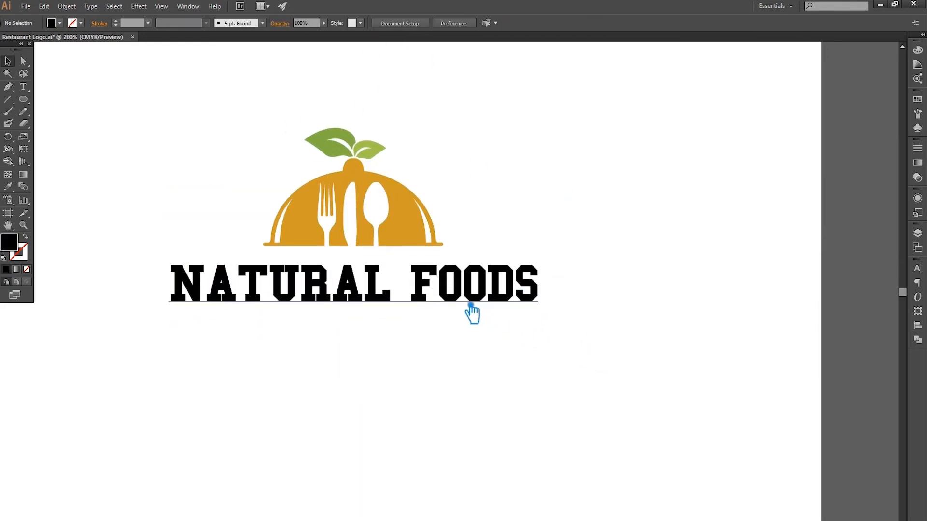
drag(433, 296, 434, 341)
drag(542, 348, 483, 363)
click(451, 374)
click(340, 342)
click(23, 87)
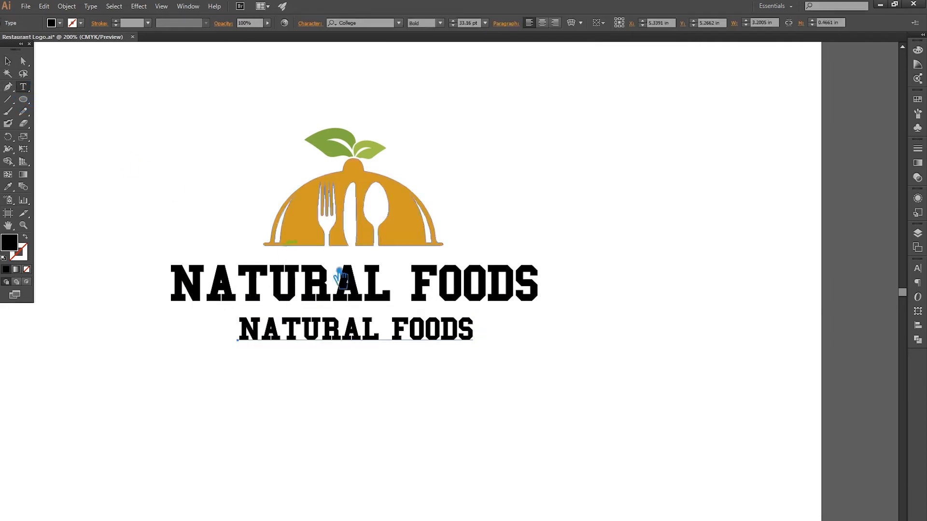
click(485, 337)
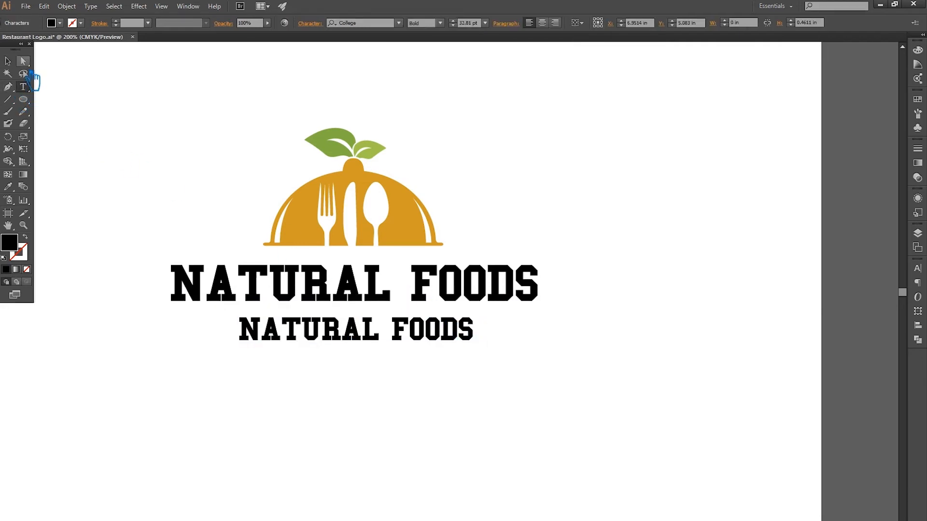
click(24, 62)
click(104, 107)
click(24, 87)
click(458, 341)
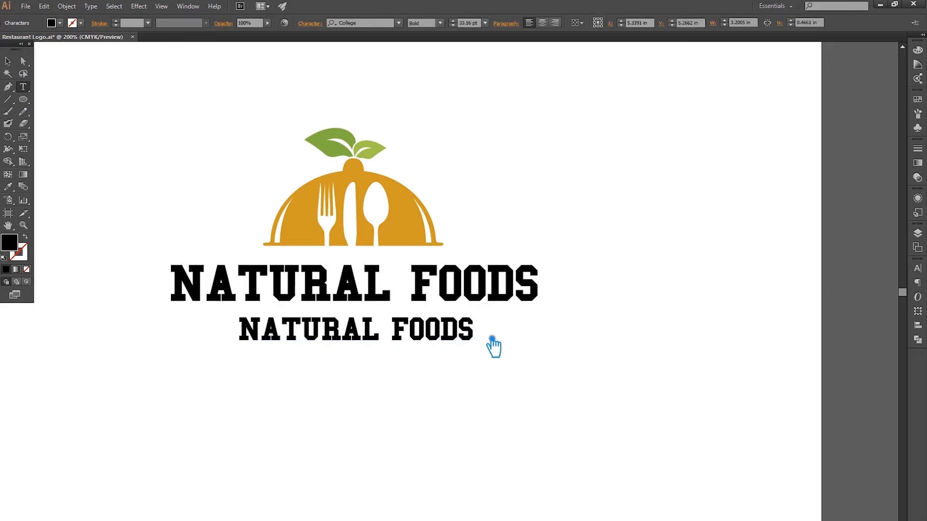
key(ctrl+a)
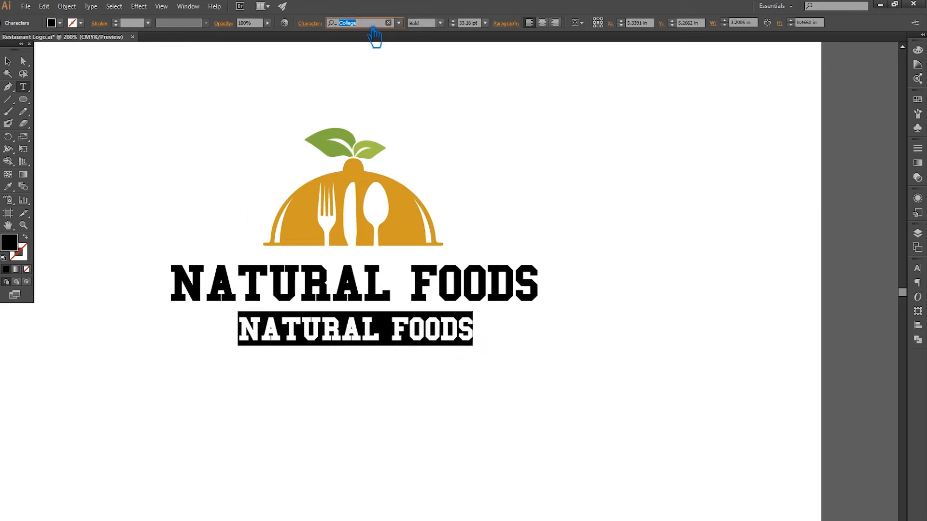
text(Tag)
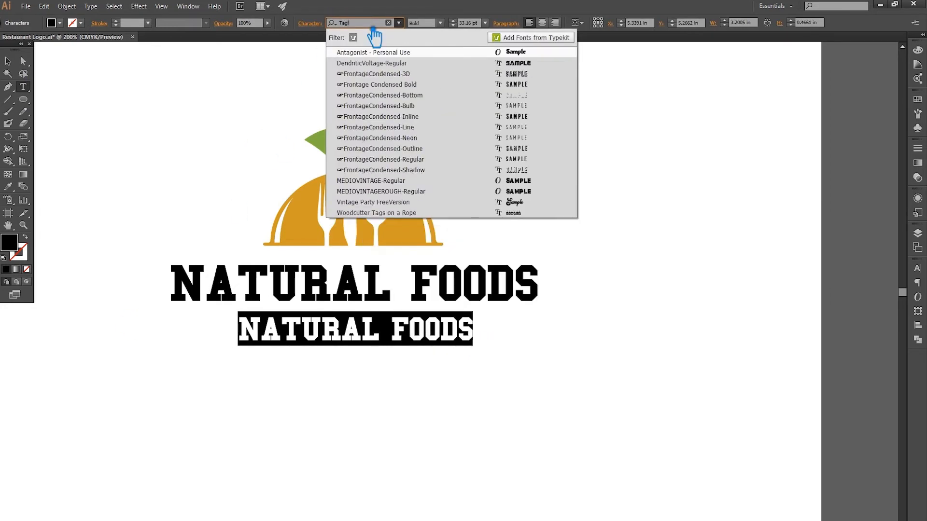
text(line)
key(Escape)
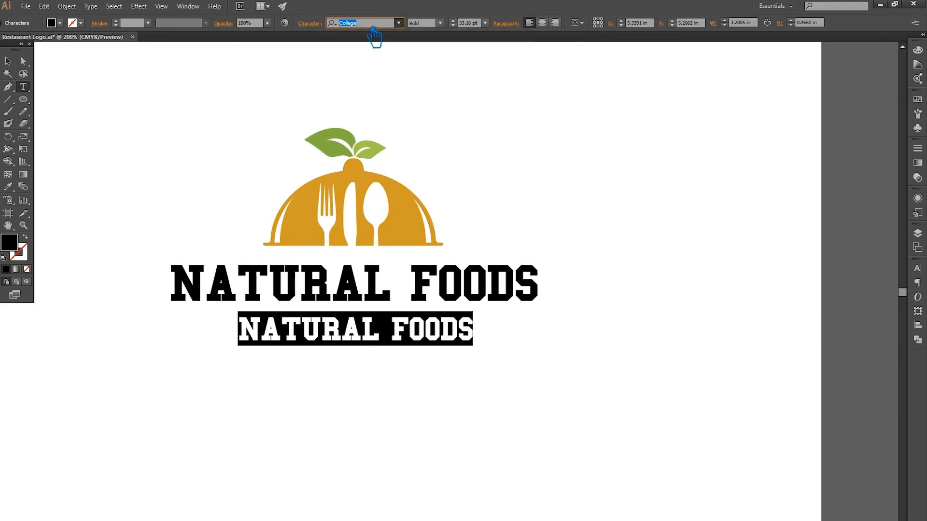
Replace the duplicated text beneath the name with TAGLINE GOES HERE
click(381, 344)
drag(484, 347, 208, 338)
text(GLI)
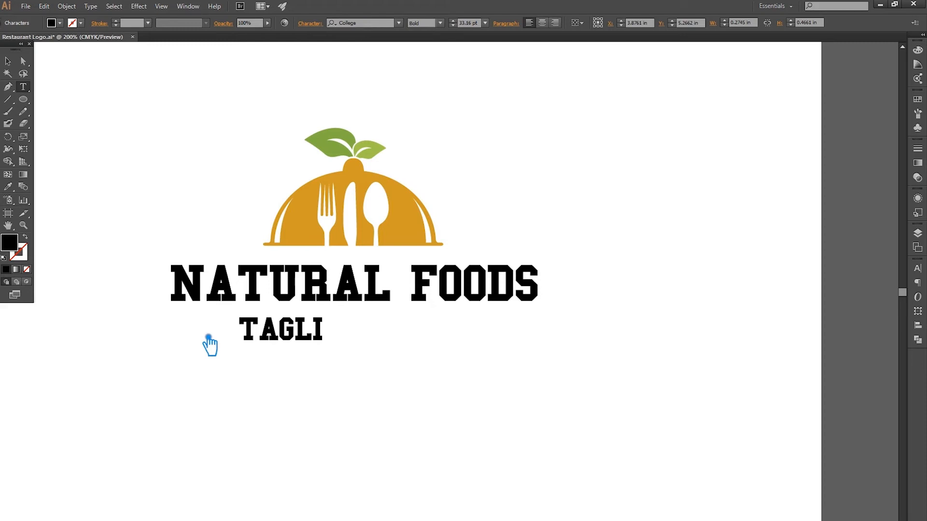
text(NE GOES HERE)
key(Escape)
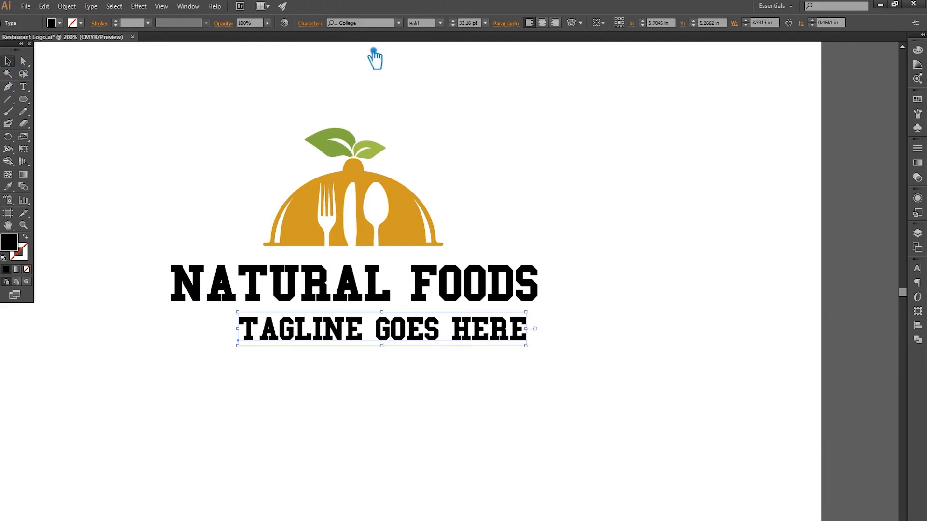
Set the tagline's font to Oswald in the Bold weight
click(375, 32)
text(osw)
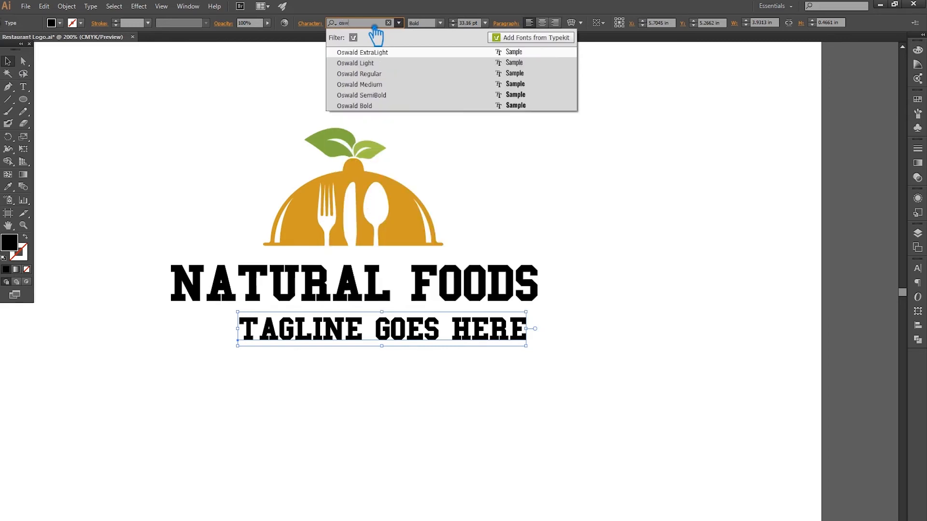
key(Return)
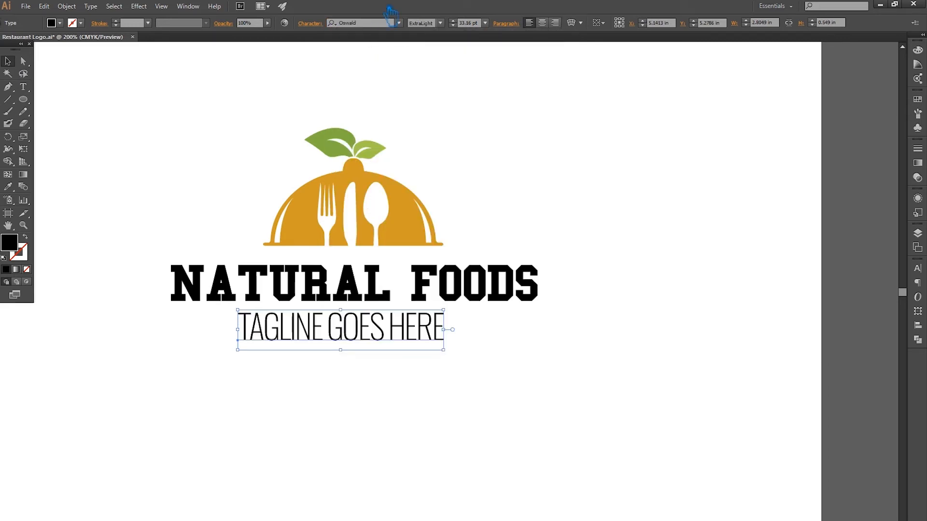
click(440, 24)
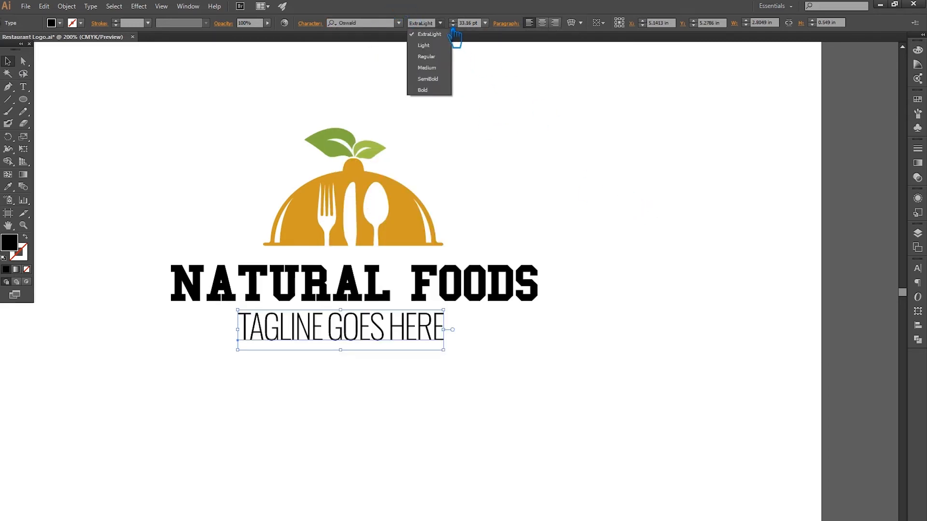
click(445, 70)
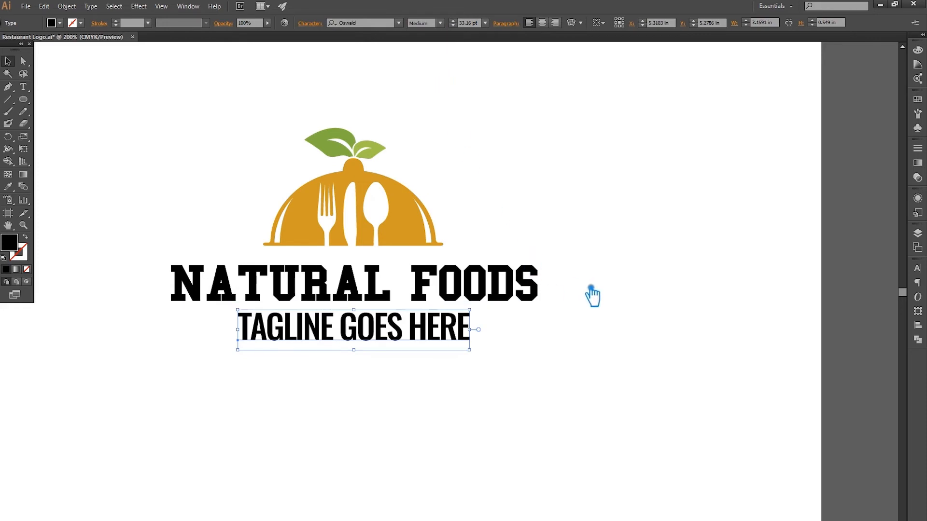
click(440, 24)
click(448, 89)
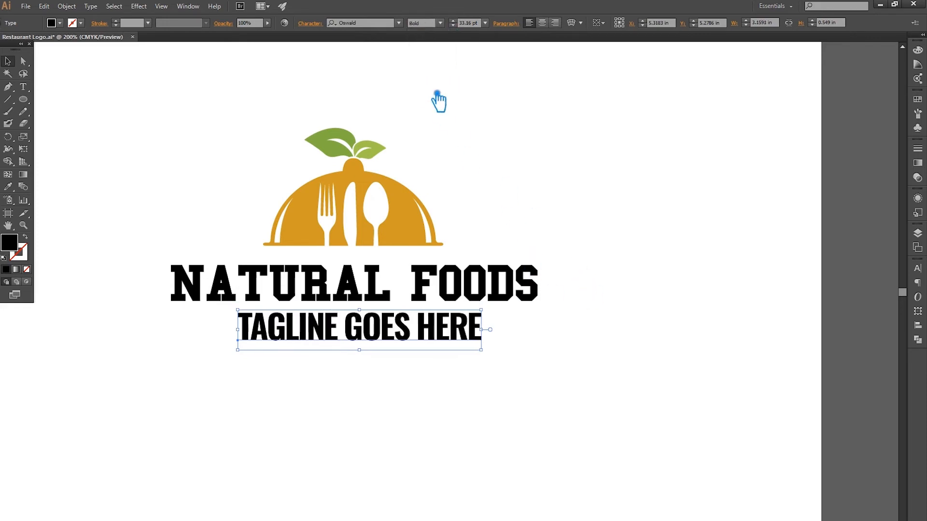
Reduce the tagline to 16 pt and widen its tracking to 600
scroll(462, 34, down, 16)
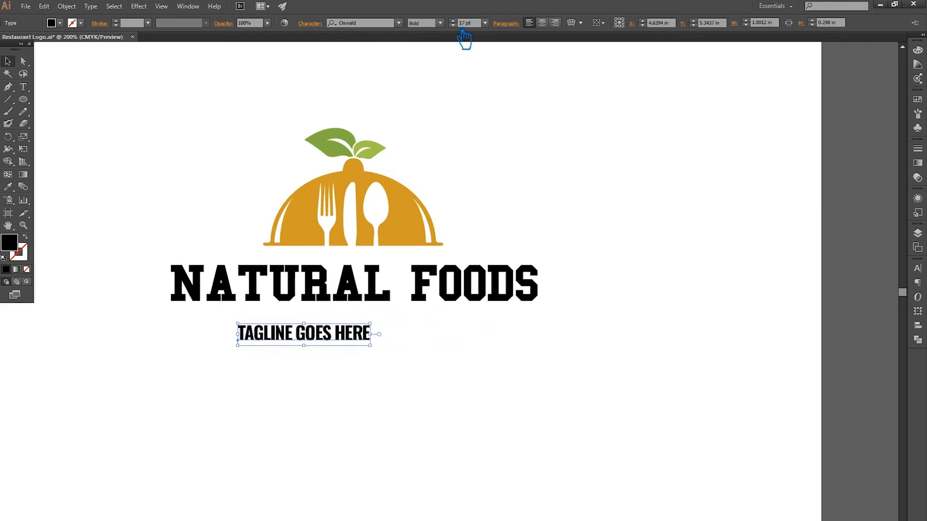
scroll(461, 25, down, 1)
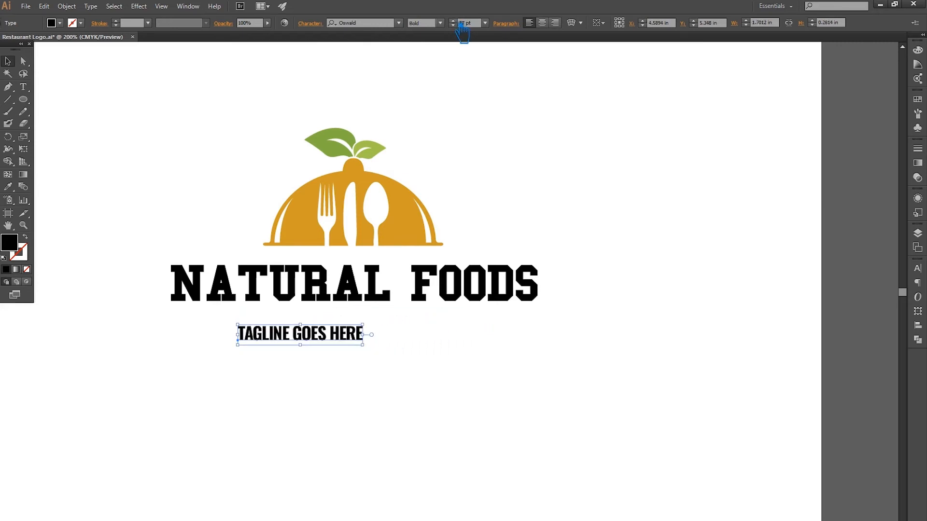
scroll(462, 29, down, 1)
click(312, 27)
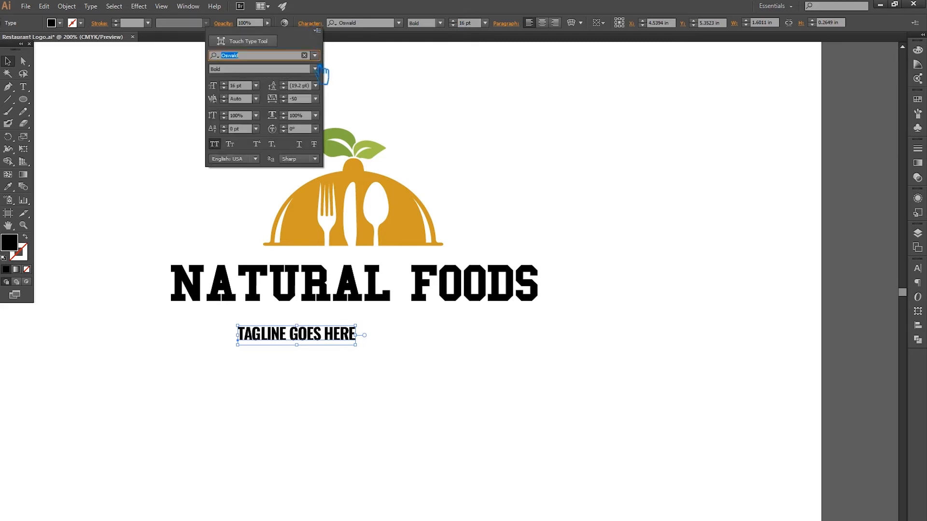
click(315, 99)
click(330, 260)
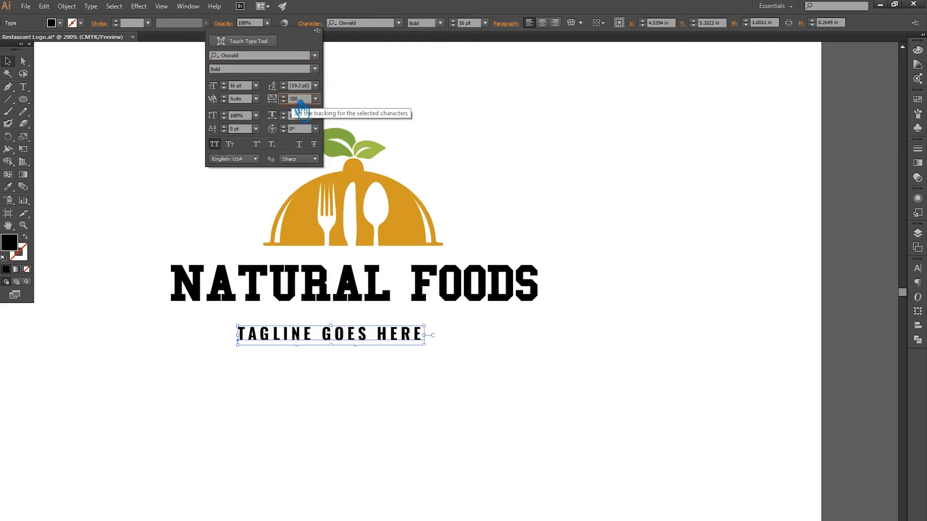
key(Return)
Reset the tracking of only the tagline's final letter E to 0
click(23, 87)
drag(520, 334, 569, 337)
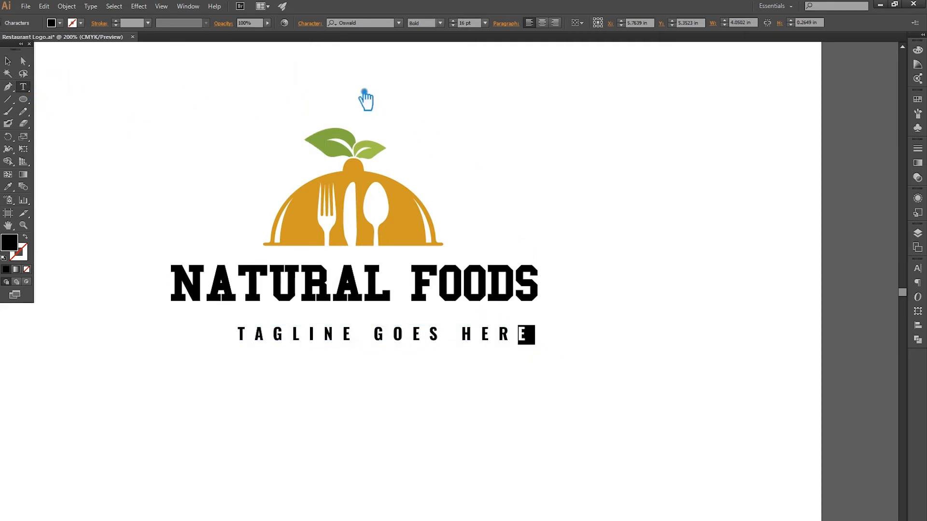
click(314, 23)
click(315, 99)
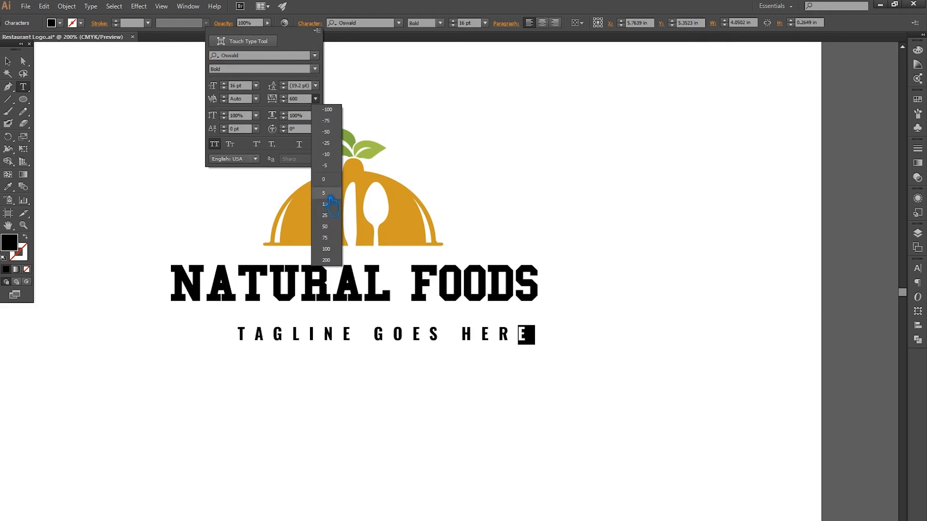
click(332, 182)
click(7, 61)
click(129, 130)
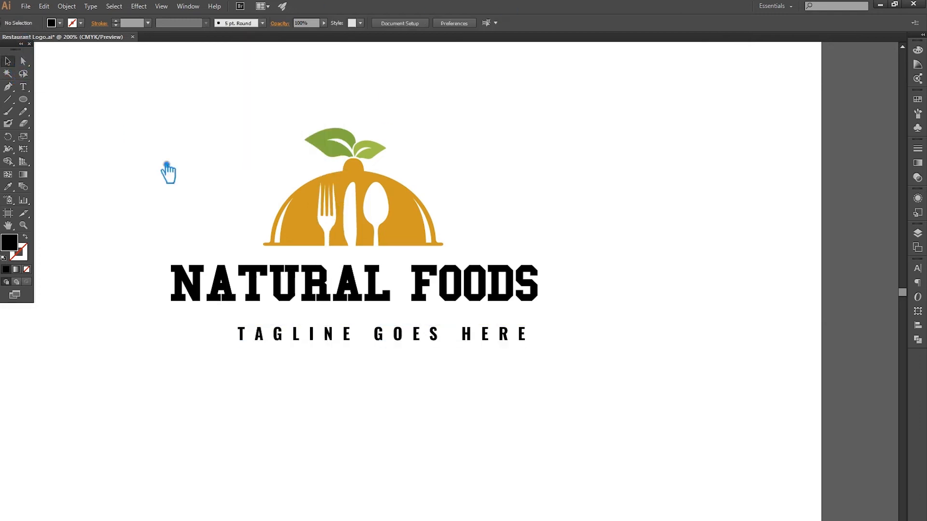
Move the tagline up and slightly left so it sits close beneath the Natural Foods text
mouse_move(422, 340)
mouse_down()
mouse_move(408, 332)
mouse_move(420, 337)
mouse_up()
click(466, 360)
click(382, 315)
Tighten the tracking of all tagline letters except the final E to 400
click(23, 86)
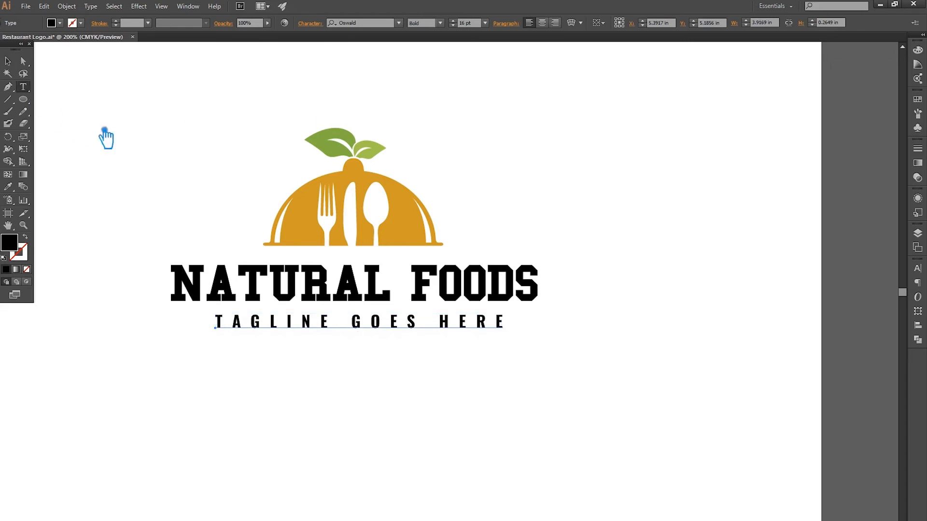
drag(506, 329, 208, 326)
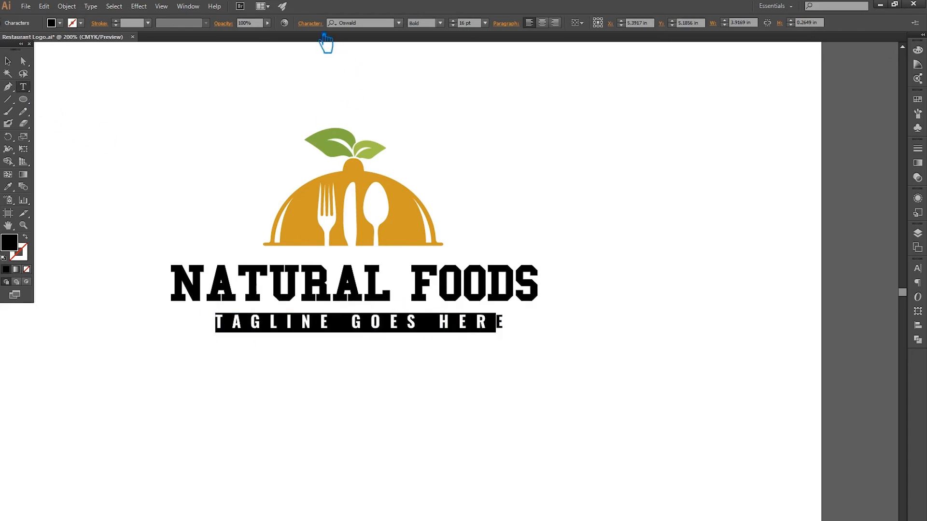
click(310, 23)
drag(302, 100, 292, 99)
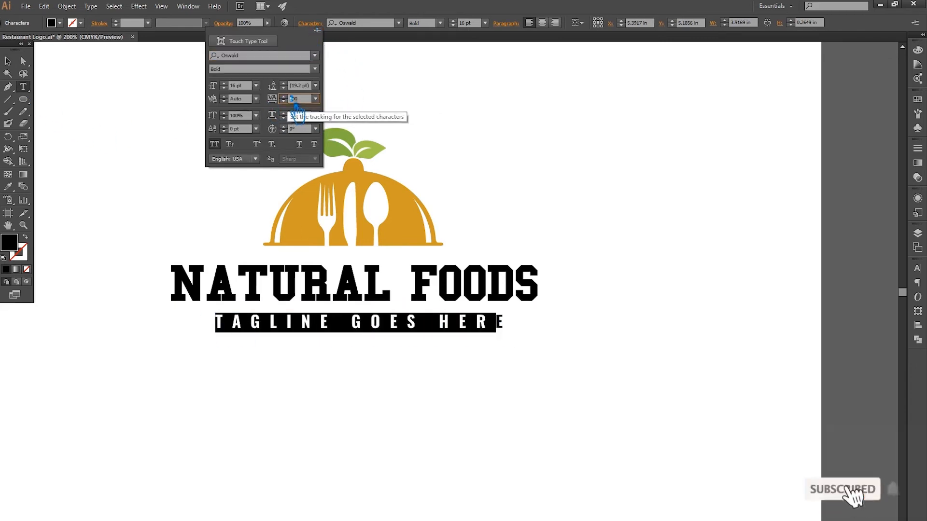
text(500)
key(Return)
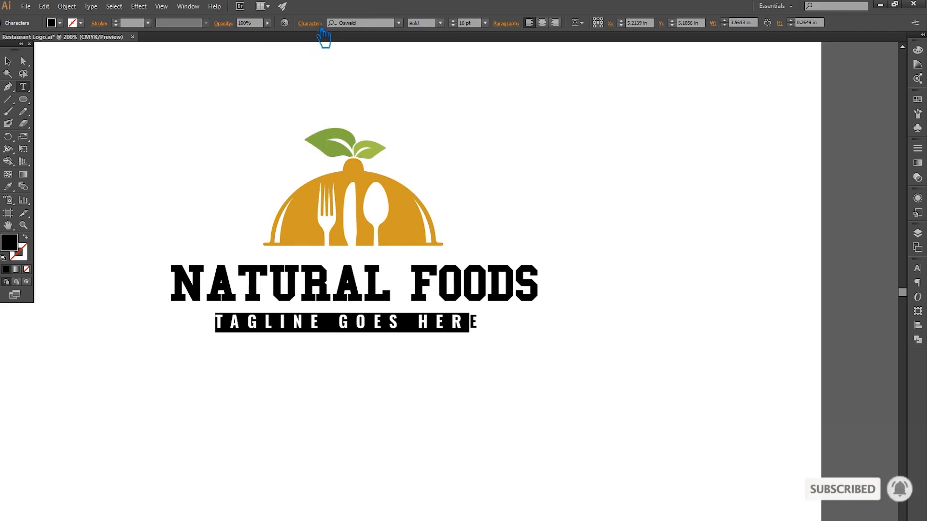
click(310, 24)
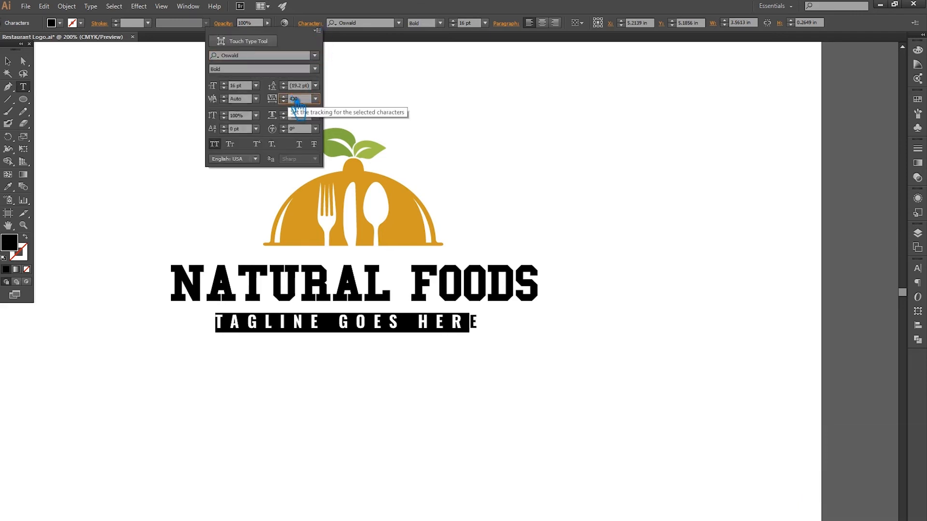
key(Return)
Align the emblem, the Natural Foods text and the tagline on their horizontal centres
click(7, 61)
click(574, 403)
drag(568, 398, 118, 117)
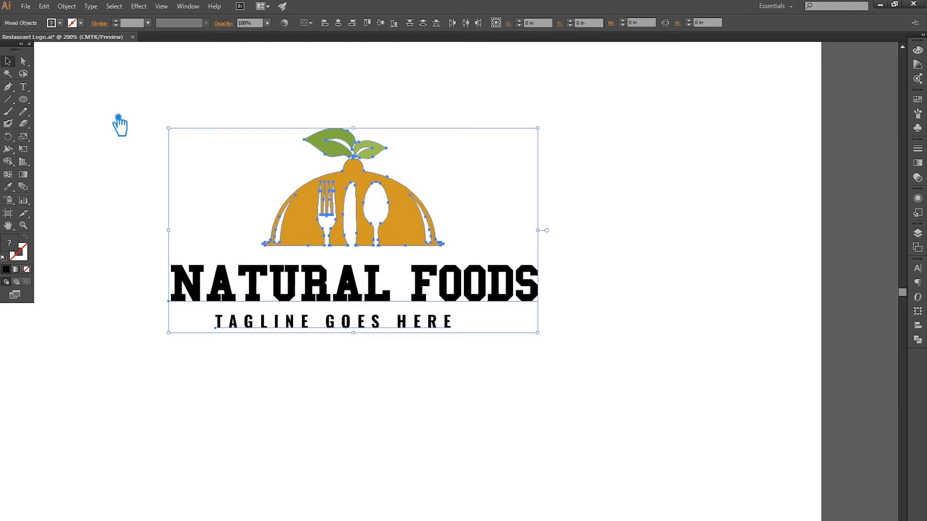
click(338, 22)
click(693, 363)
Nudge the Natural Foods text down four increments towards the tagline
click(397, 300)
key(Down)
key(Down)
key(Down)
key(Down)
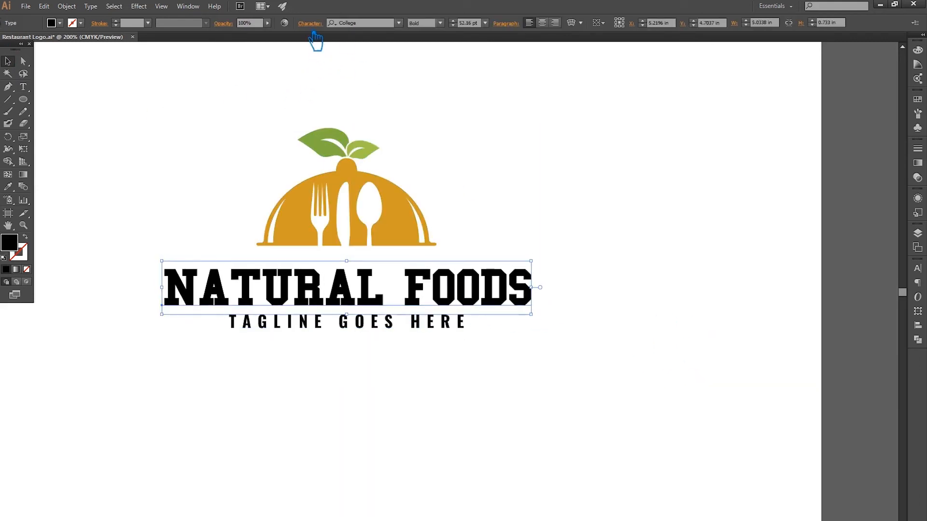
Set the tracking of the Natural Foods text to -60
click(310, 23)
click(315, 99)
click(336, 136)
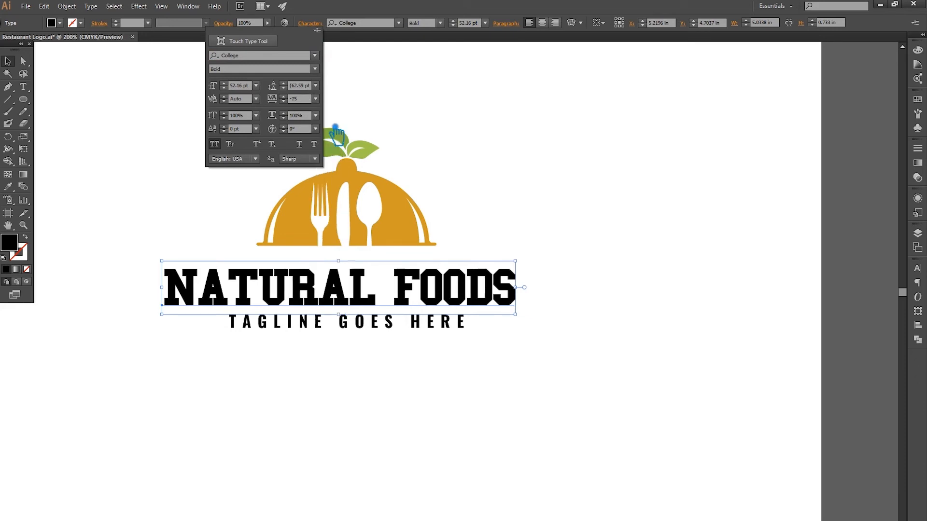
click(305, 100)
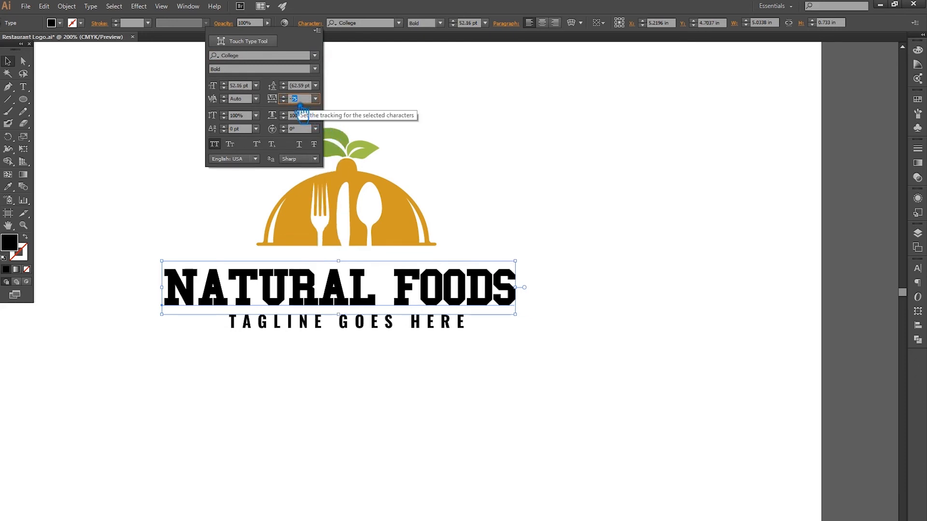
text(-60)
key(Return)
click(565, 230)
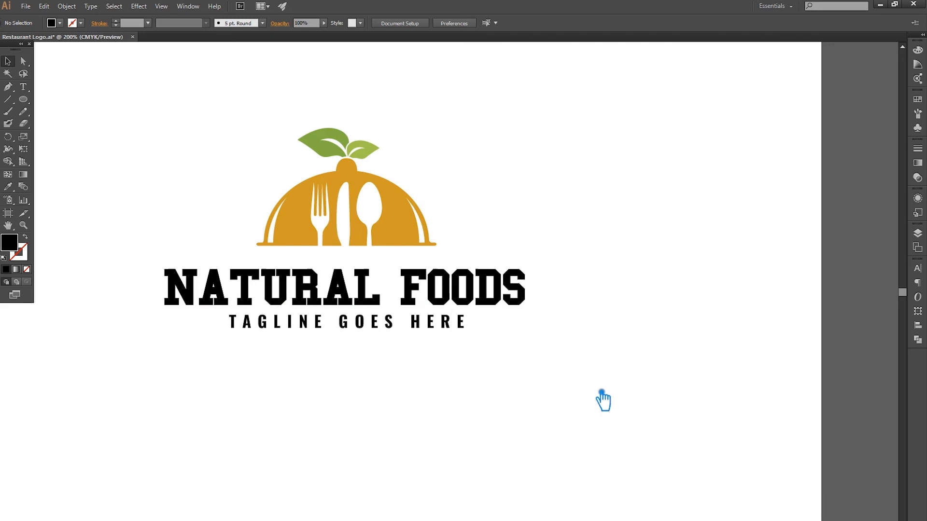
Realign the emblem, the tightened name and the tagline to a common horizontal centre
drag(542, 374, 175, 107)
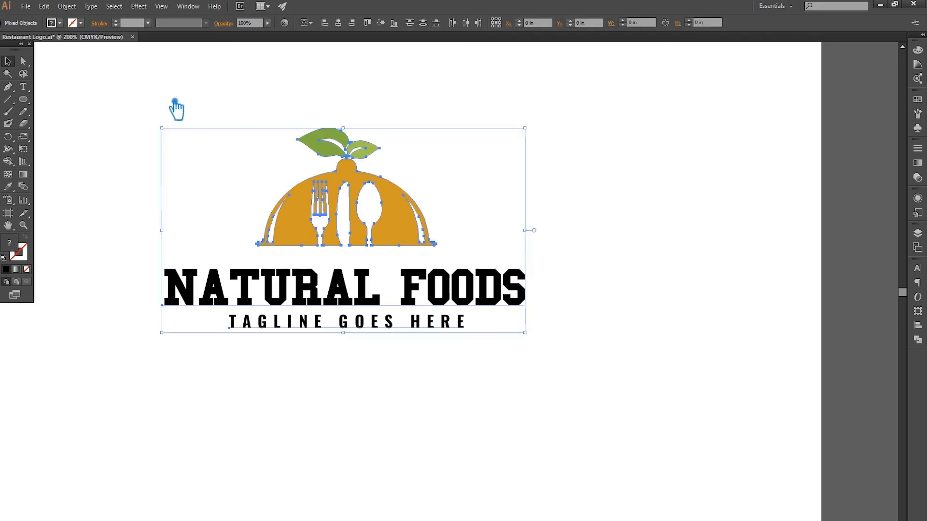
click(344, 29)
click(719, 243)
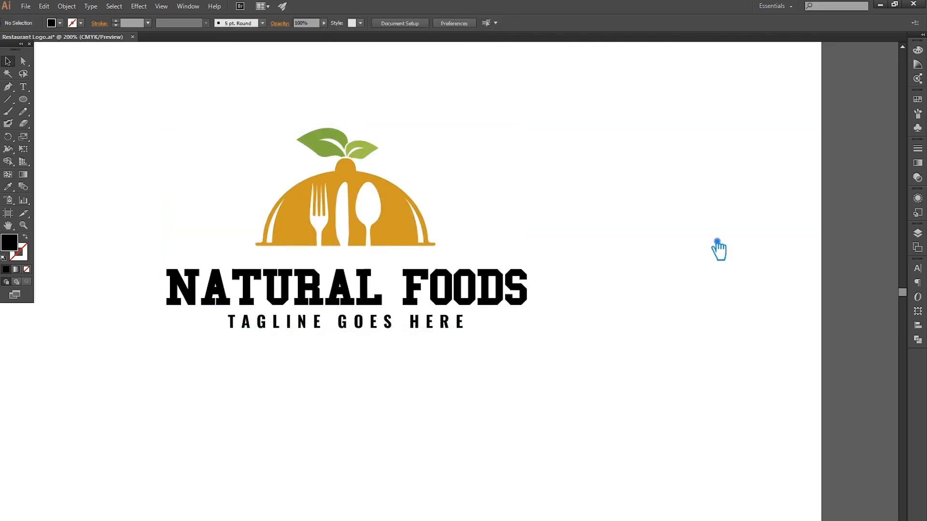
Recolour the Natural Foods text by sampling the leaf green and darkening the fill to 3b4926
click(342, 300)
click(7, 186)
click(315, 130)
double_click(9, 244)
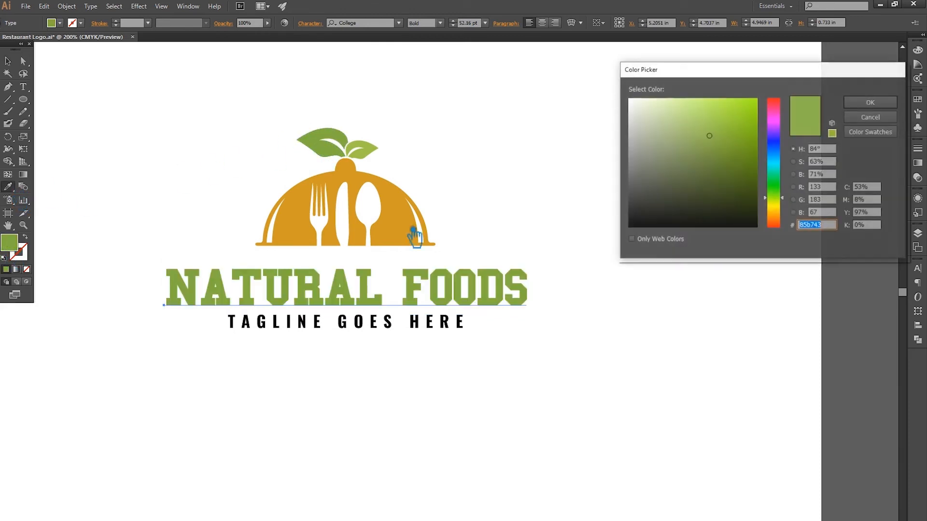
drag(719, 153, 700, 201)
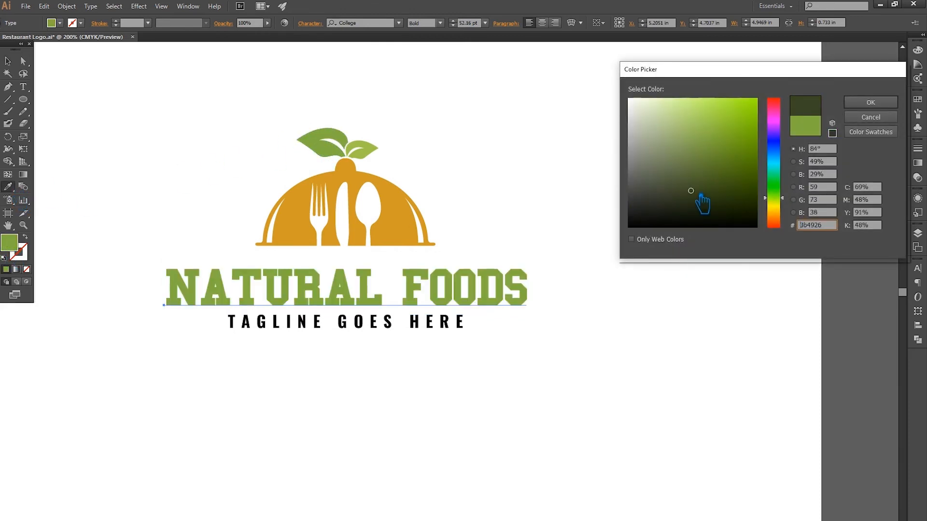
click(866, 102)
ctrl+click(189, 182)
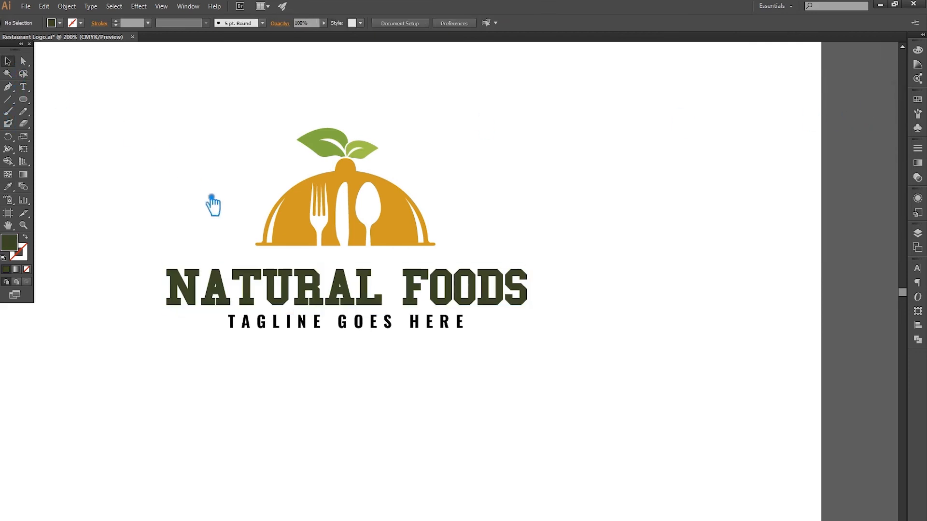
ctrl+click(379, 328)
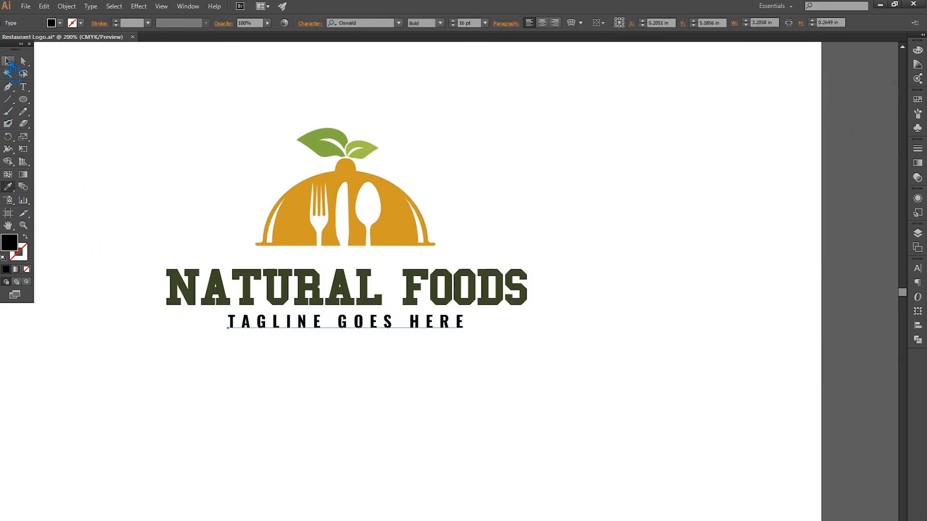
click(130, 161)
Change the font of the Natural Foods text to Gilroy in the ExtraBold weight
click(317, 303)
click(377, 24)
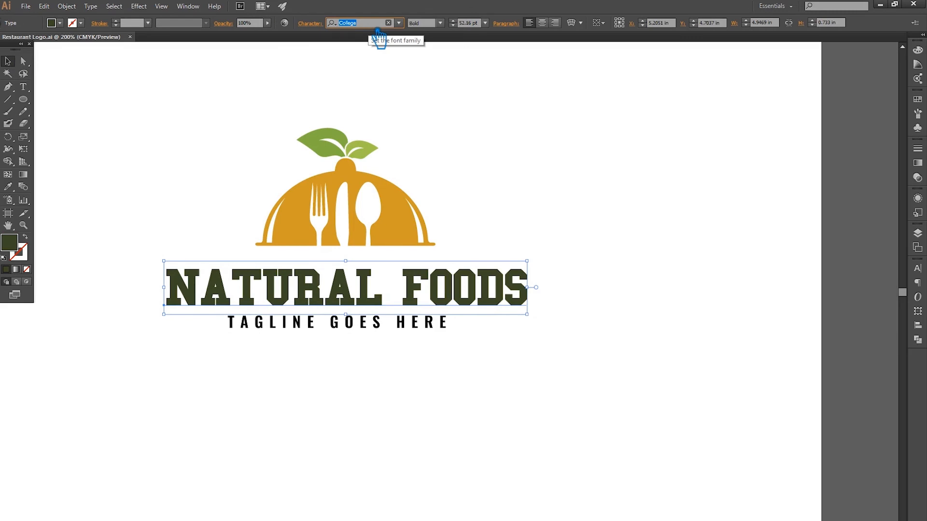
text(gilro)
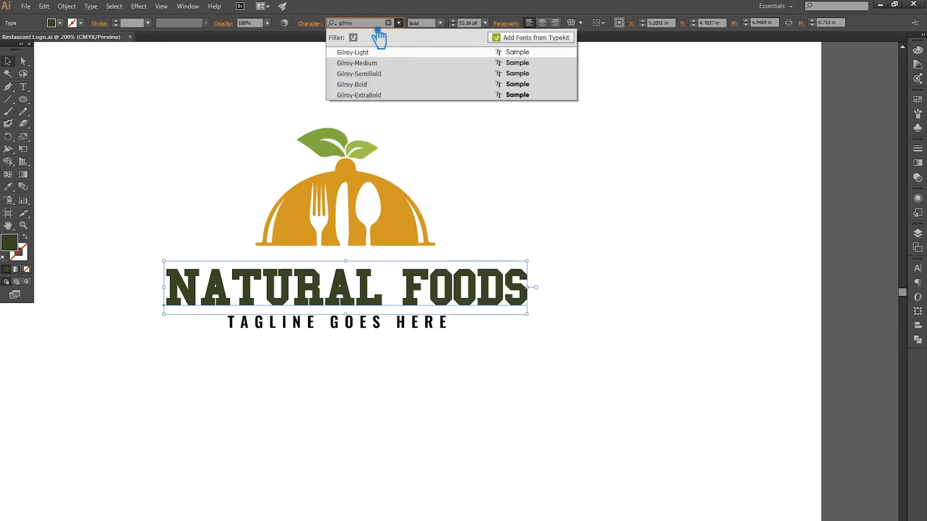
text(y)
key(Return)
click(441, 23)
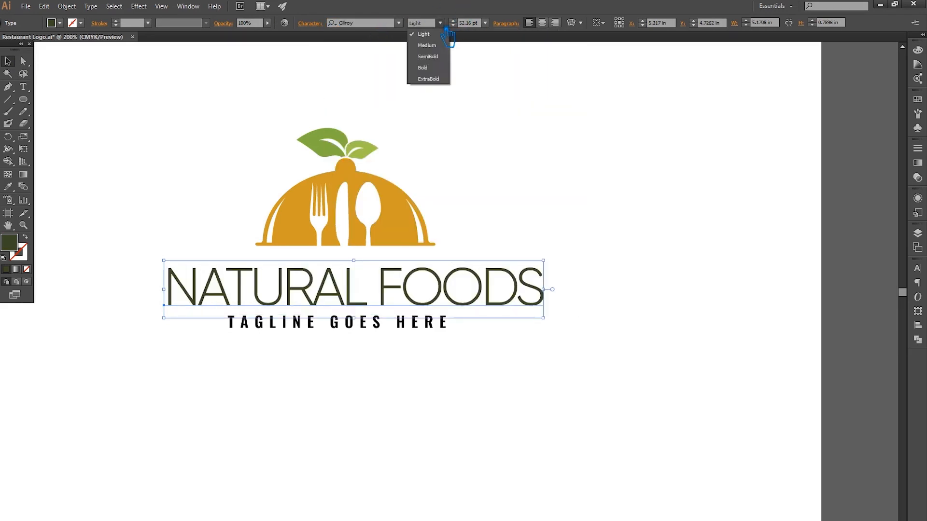
click(428, 78)
click(575, 183)
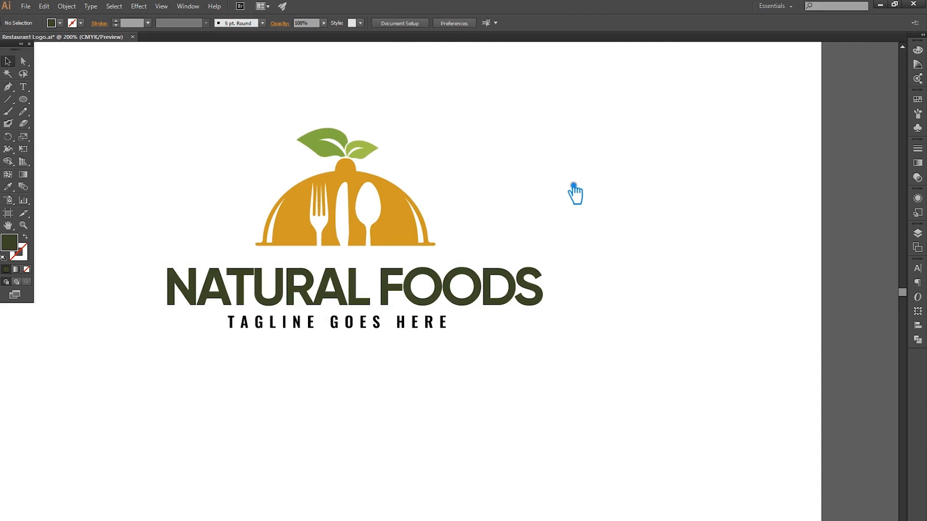
Change the tagline's font to Gilroy in a heavier weight than Light
click(389, 327)
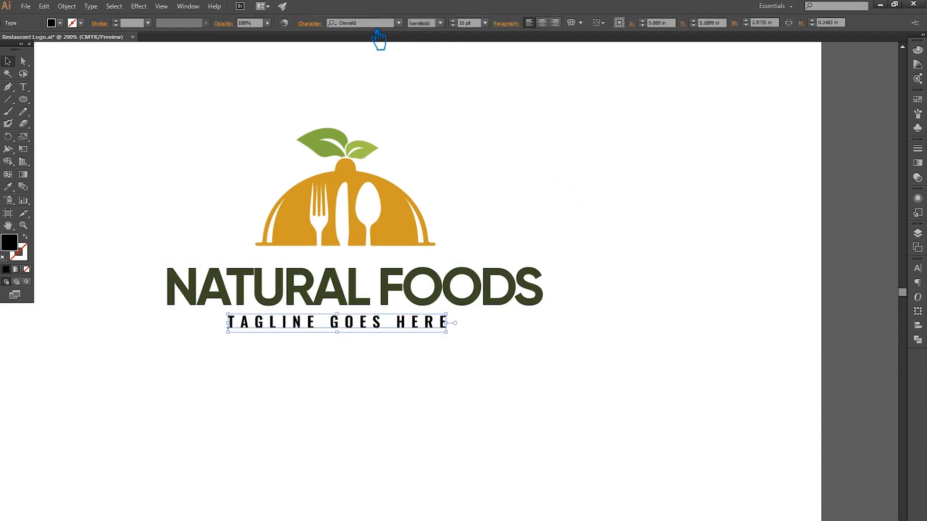
text(gilr)
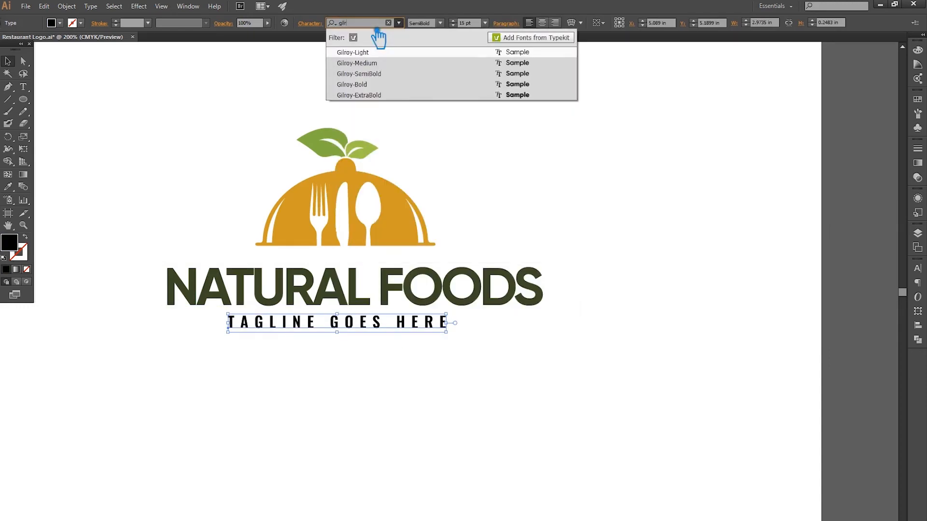
text(oy)
key(Return)
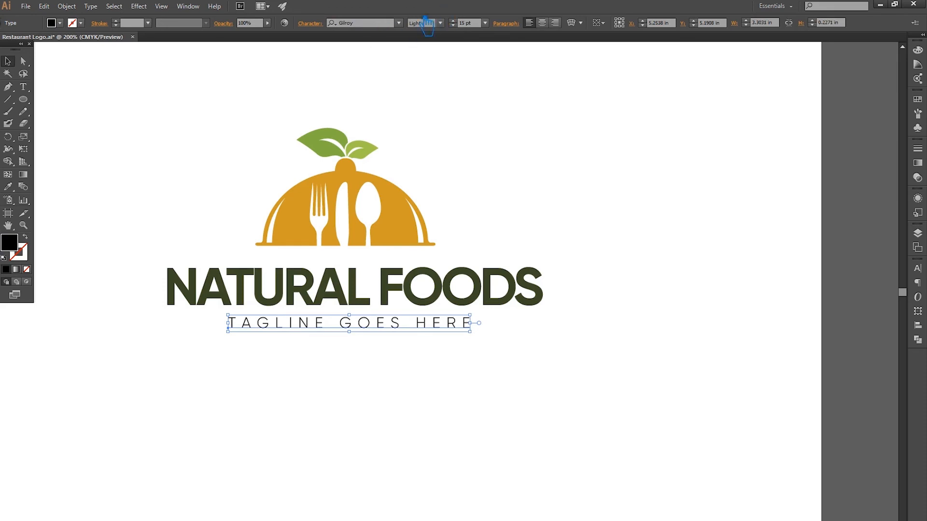
click(440, 23)
click(434, 82)
click(539, 138)
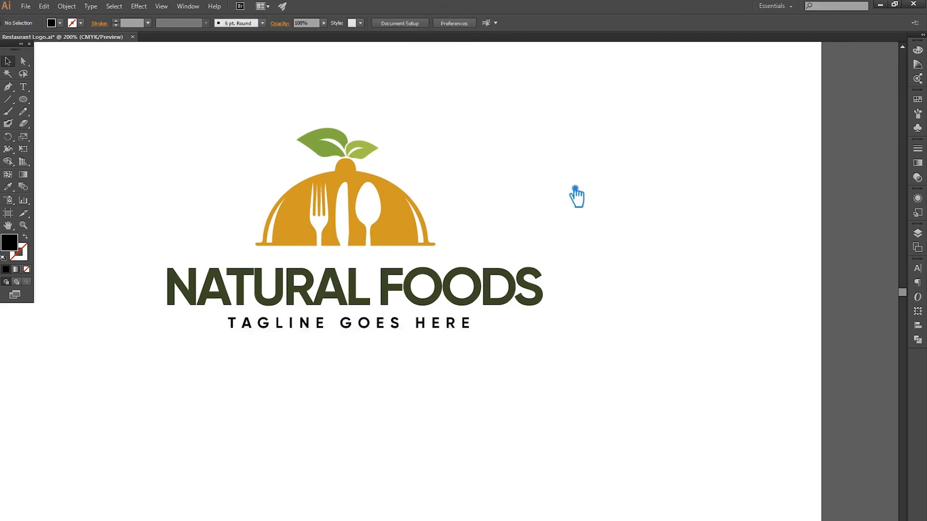
Align the emblem, the name and the Gilroy tagline to a common horizontal centre
drag(590, 369, 113, 114)
click(338, 23)
click(645, 269)
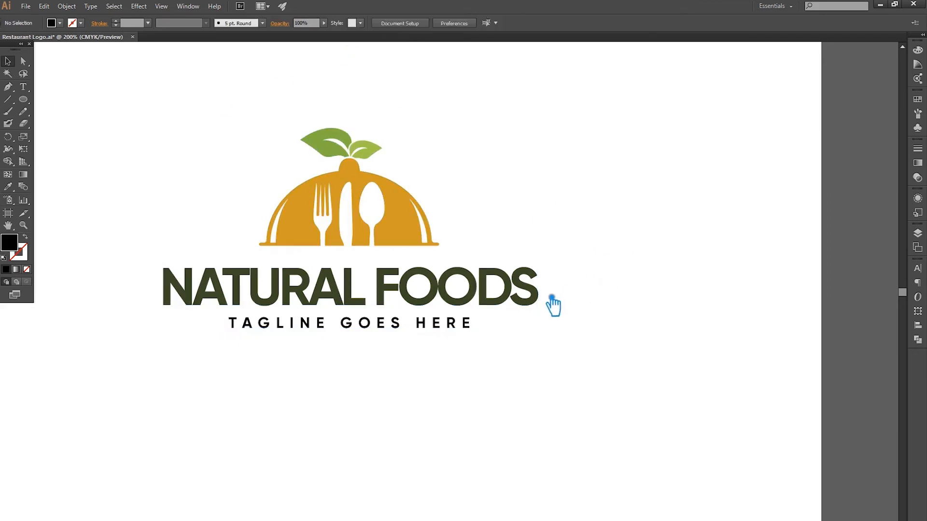
Loosen the tracking of the Natural Foods text slightly and set its font weight to ExtraBold
click(511, 300)
click(320, 25)
click(315, 99)
click(340, 140)
click(441, 23)
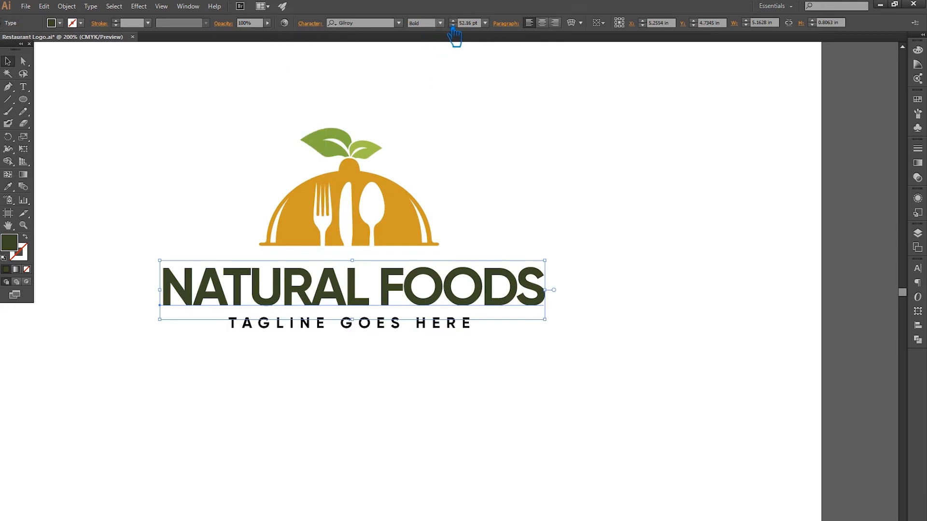
click(433, 79)
click(530, 163)
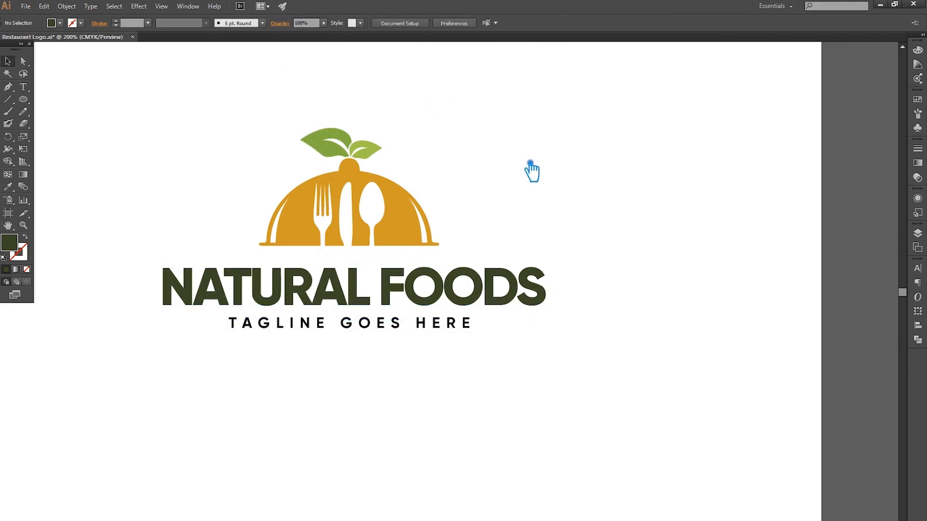
Set the tagline's weight to ExtraBold and shift the name and tagline slightly down from the emblem
click(328, 324)
click(441, 24)
click(432, 81)
click(458, 105)
drag(540, 375, 120, 266)
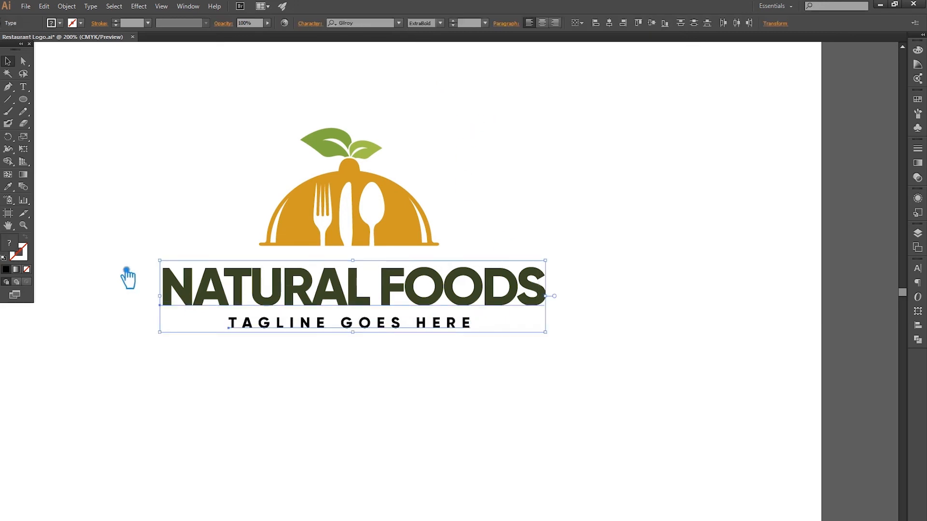
click(581, 221)
Recentre the emblem, name and tagline horizontally on one another
drag(607, 406, 90, 122)
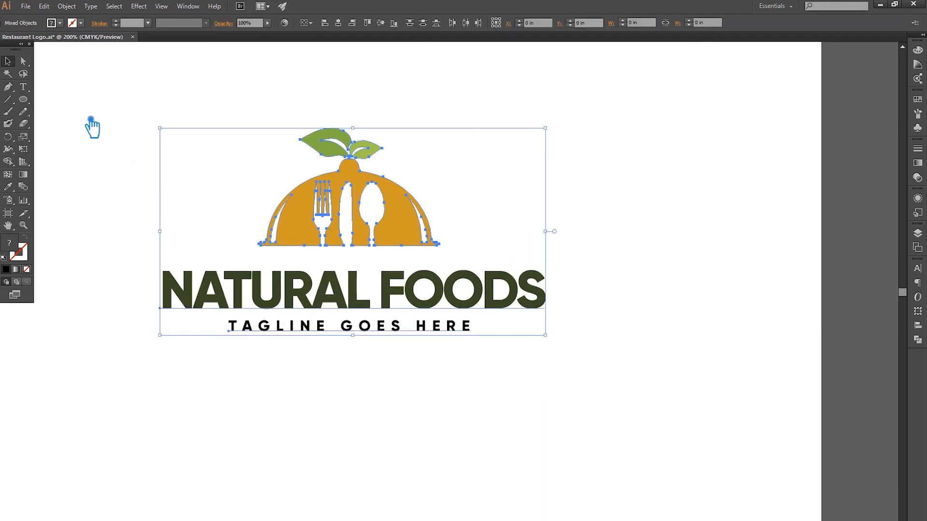
click(348, 24)
click(677, 247)
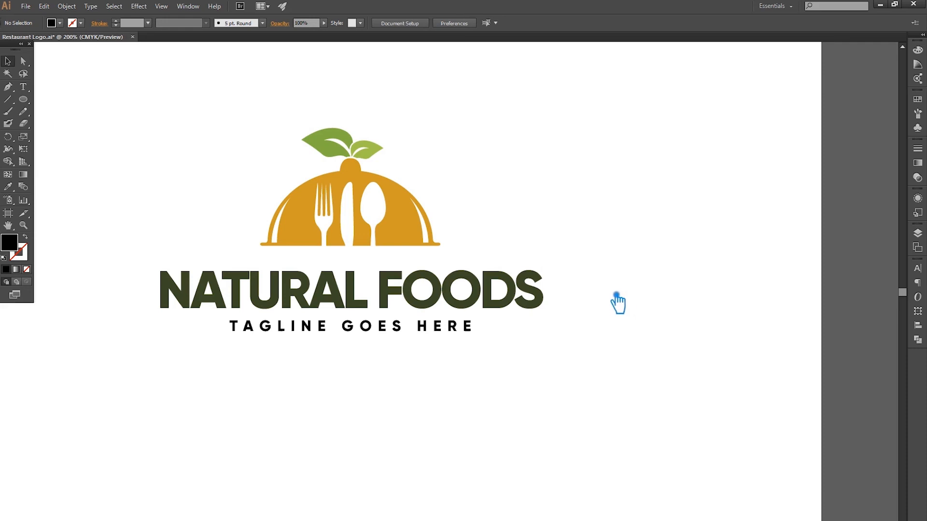
drag(637, 379, 115, 126)
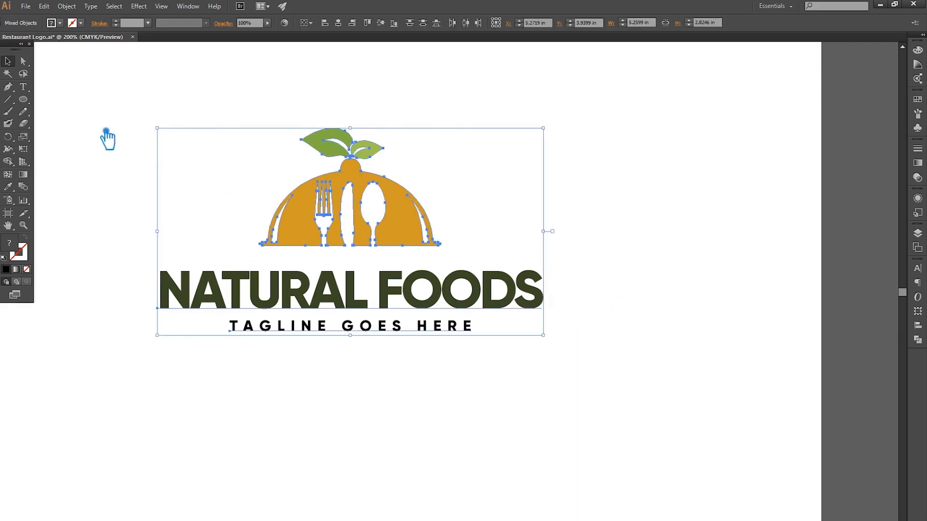
click(159, 393)
Recolour the tagline by changing its fill to the dark grey 5e605c
click(231, 308)
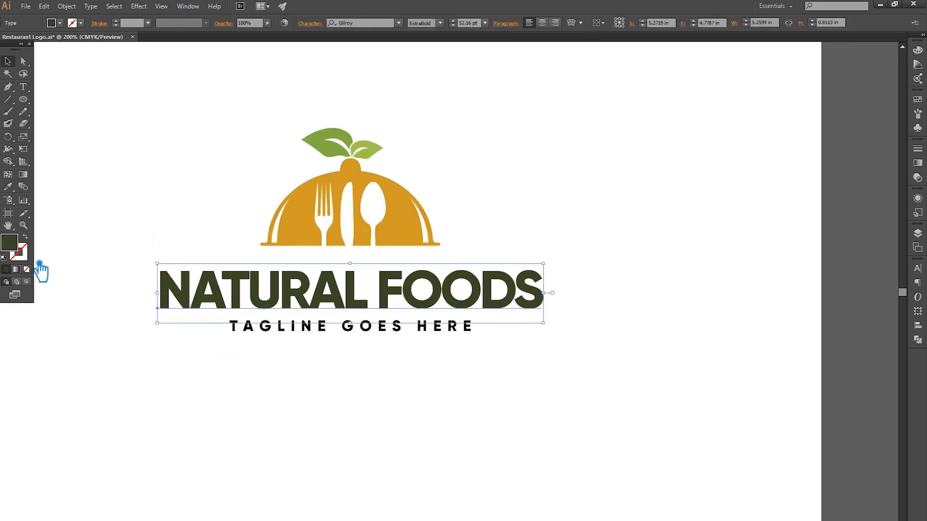
double_click(10, 242)
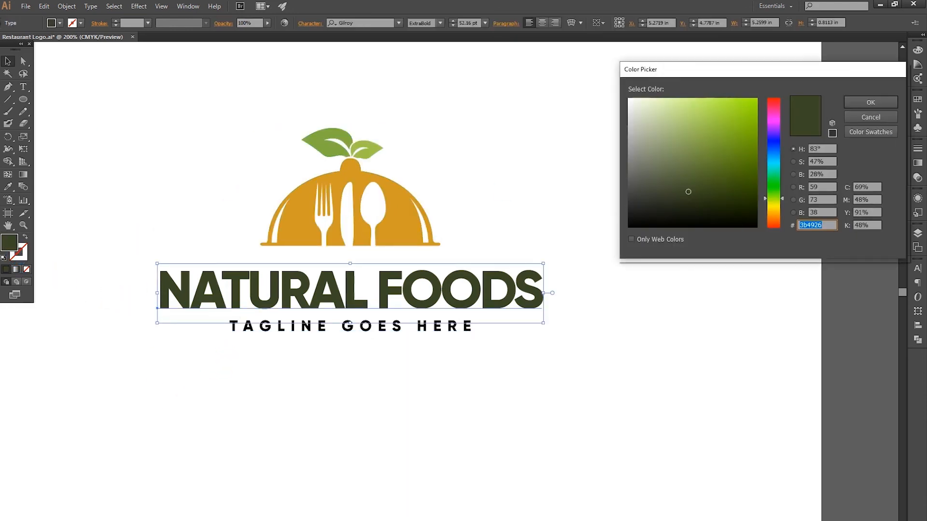
click(870, 102)
click(396, 329)
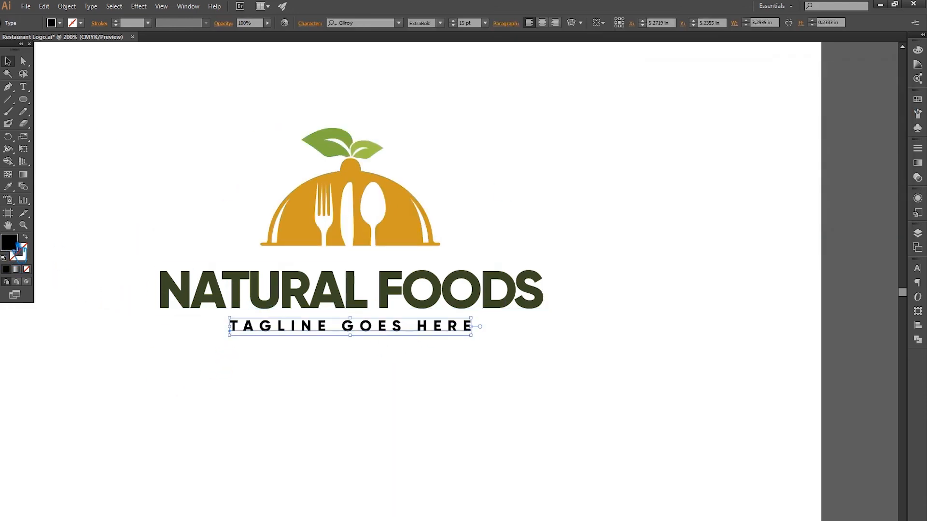
double_click(14, 246)
click(820, 198)
drag(649, 197, 643, 182)
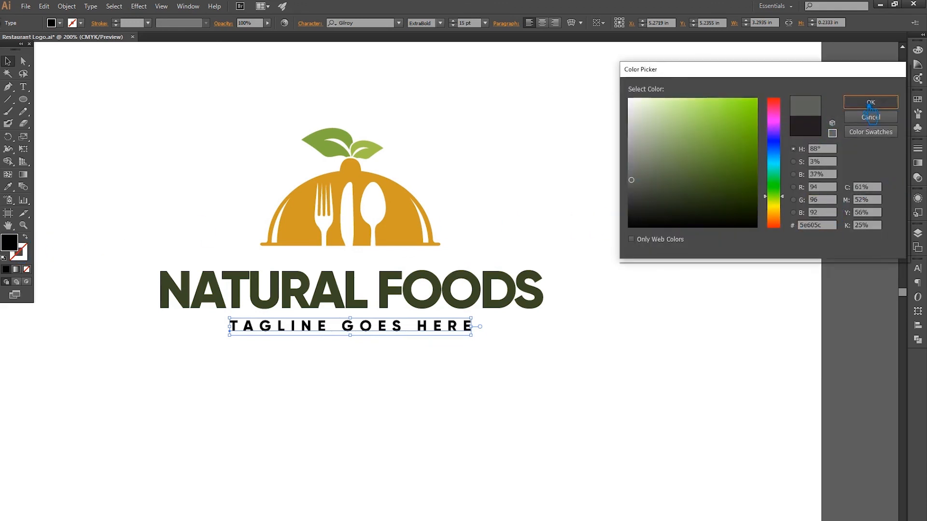
click(870, 102)
click(8, 61)
click(140, 89)
Realign the emblem, the name and the grey tagline to a common horizontal centre
drag(561, 353, 122, 117)
click(340, 23)
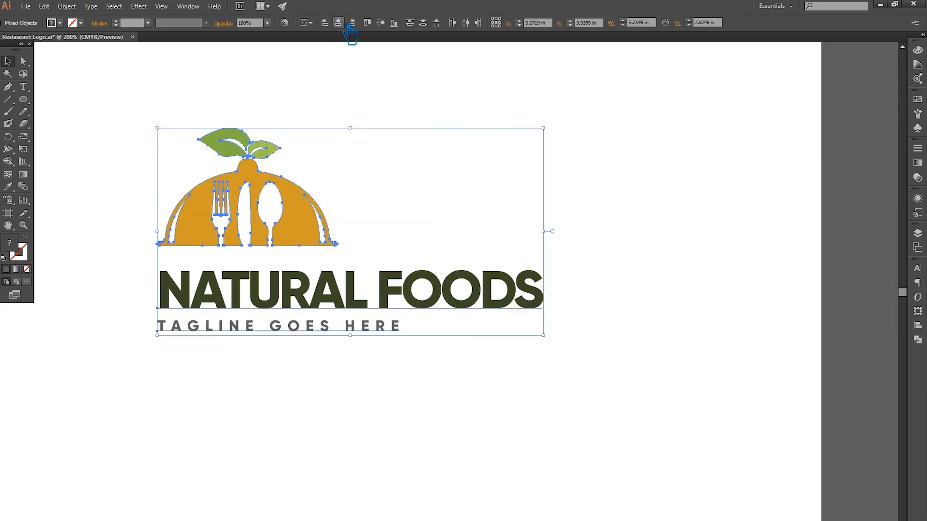
click(338, 23)
click(555, 280)
Scale the whole logo down proportionally to about two-thirds of its size
drag(419, 363, 137, 120)
drag(495, 133, 436, 165)
click(455, 316)
drag(539, 326, 478, 327)
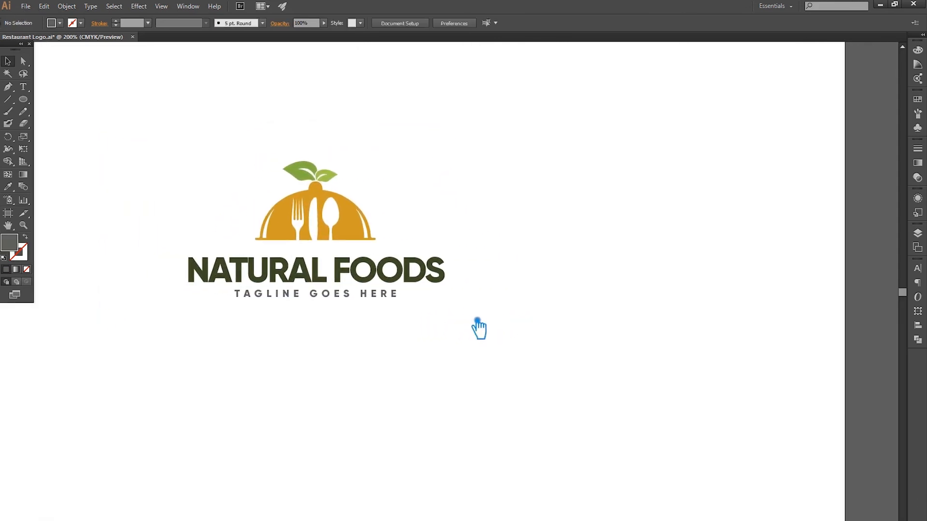
click(382, 279)
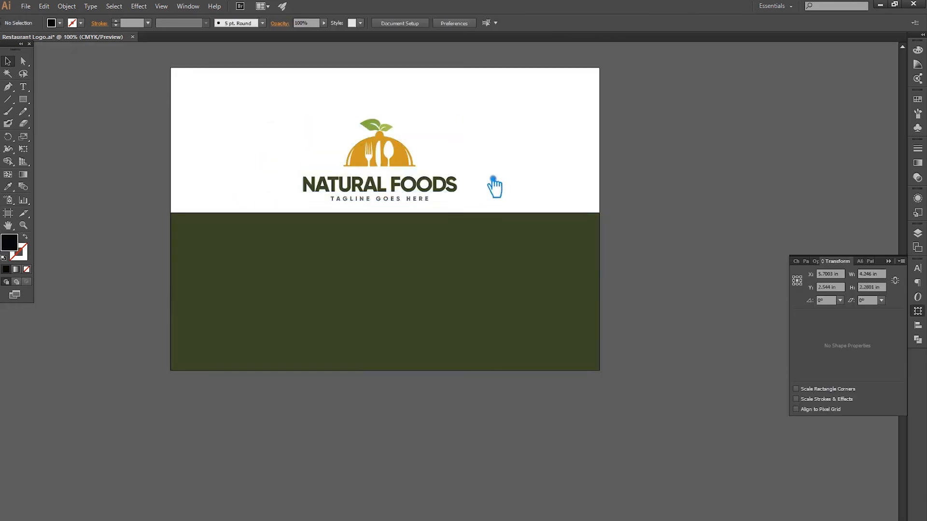
Resize the logo proportionally to about 3.84 in wide and nudge it up within the white area above the green rectangle
mouse_move(404, 198)
mouse_down()
mouse_move(406, 213)
mouse_move(405, 199)
mouse_up()
drag(468, 208, 490, 218)
key(Up)
key(Up)
key(Up)
key(Up)
key(Up)
key(Up)
key(Up)
key(Up)
key(Up)
key(Up)
key(Up)
key(Up)
key(Up)
key(Up)
key(Up)
key(Up)
key(Up)
key(Up)
key(Up)
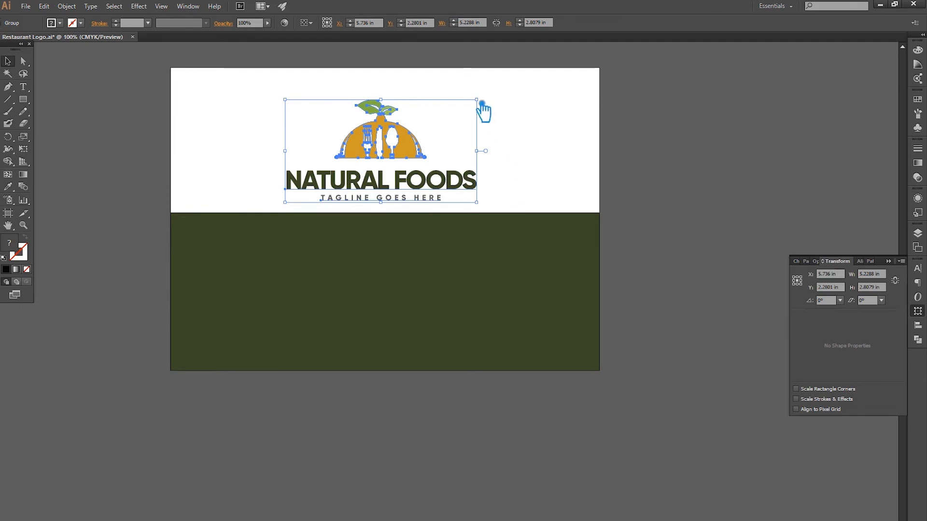
drag(485, 103, 460, 117)
Duplicate the logo onto the dark green rectangle below and recolour the copy by sampling the artboard's white
drag(412, 145, 390, 270)
click(414, 178)
key(i)
click(286, 131)
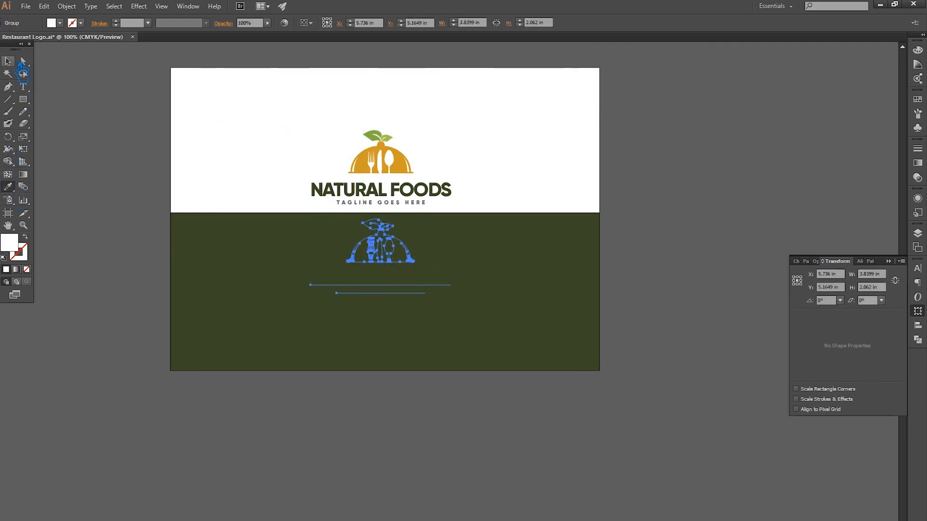
click(12, 62)
click(295, 116)
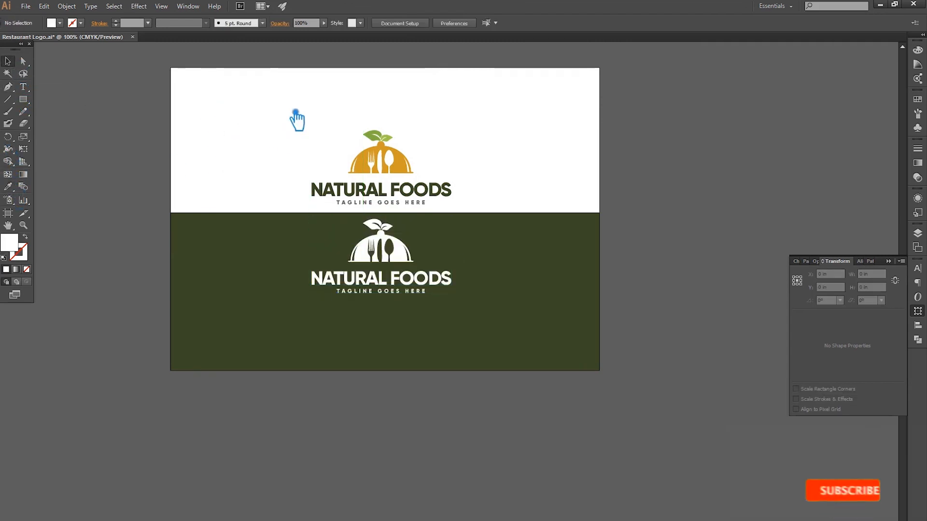
Examine the coloured logo and its white version on dark green up close
scroll(406, 201, left, 1)
scroll(427, 197, up, 2)
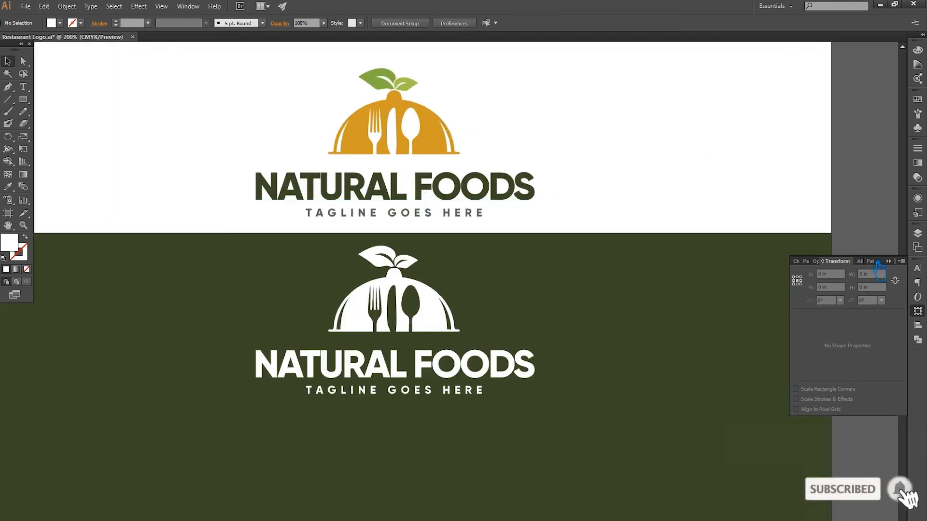
scroll(656, 202, up, 1)
scroll(671, 212, left, 1)
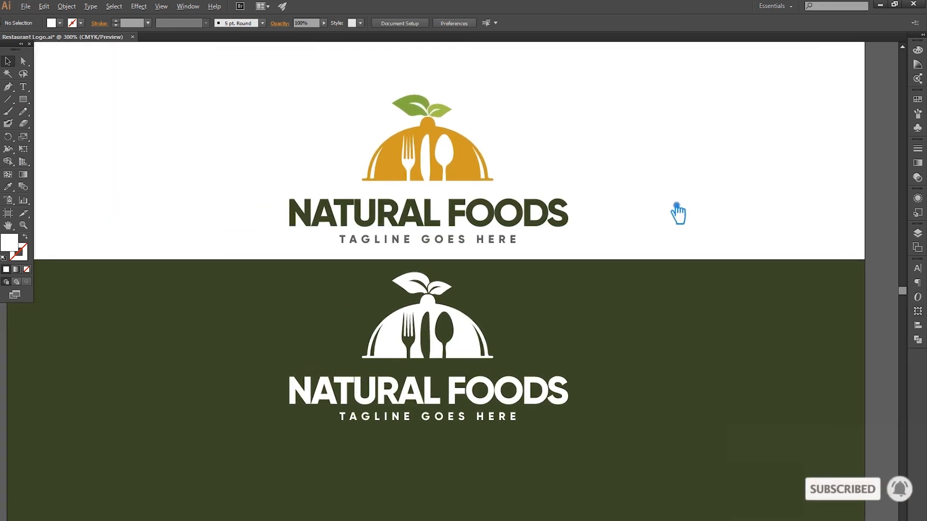
scroll(666, 211, up, 1)
scroll(678, 222, down, 1)
scroll(712, 221, left, 1)
drag(712, 221, 689, 220)
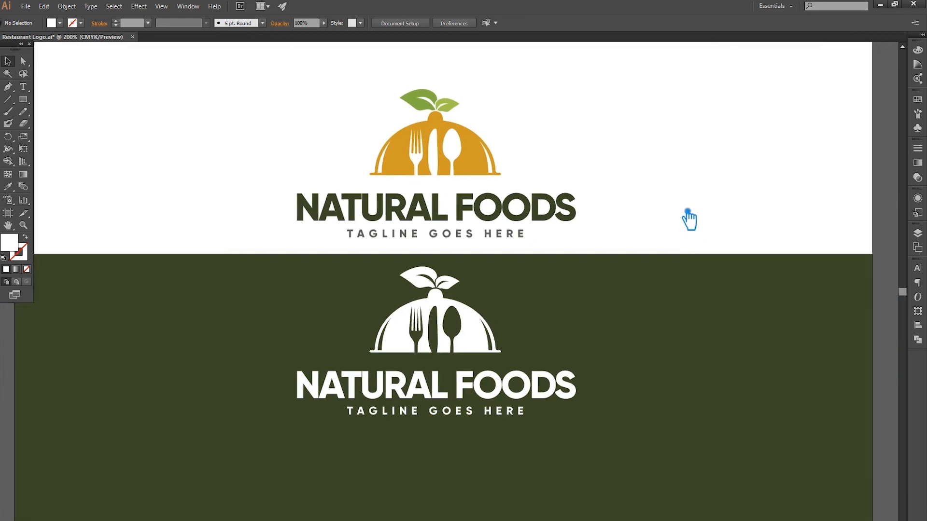
key(z)
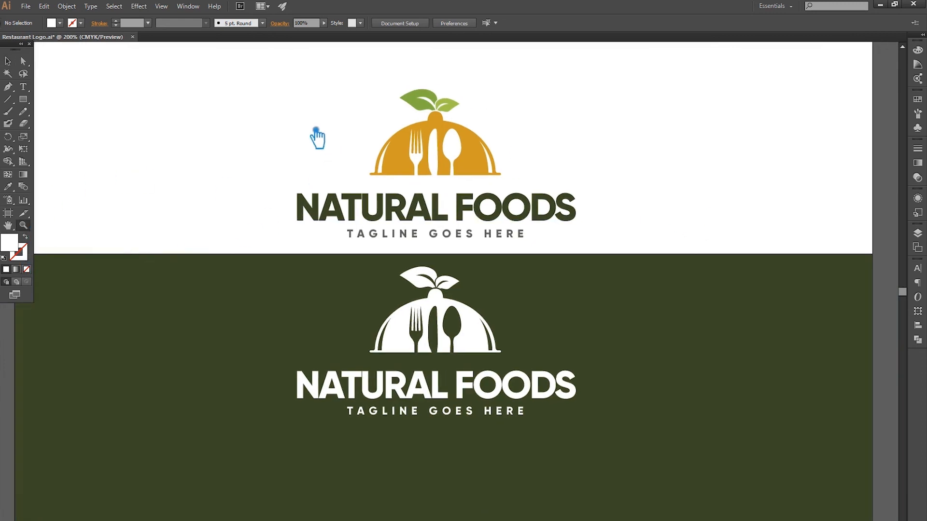
drag(148, 63, 738, 472)
click(8, 61)
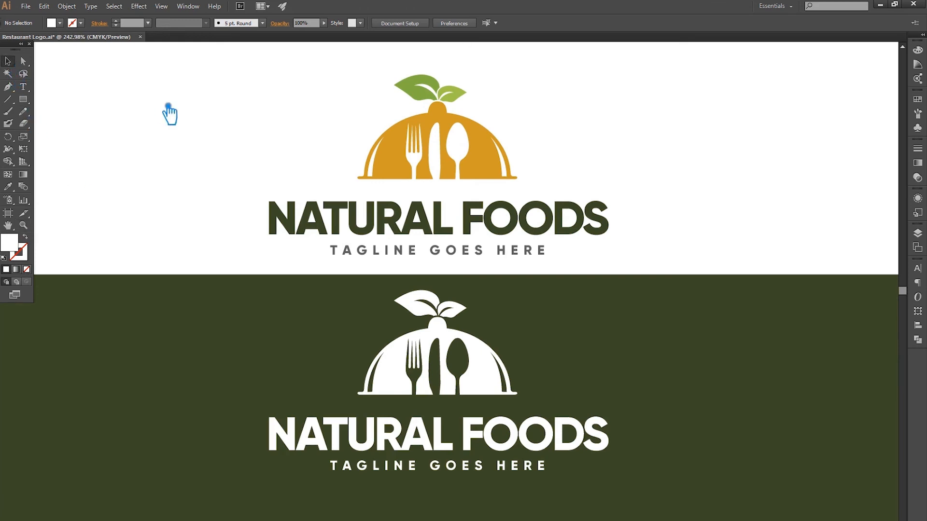